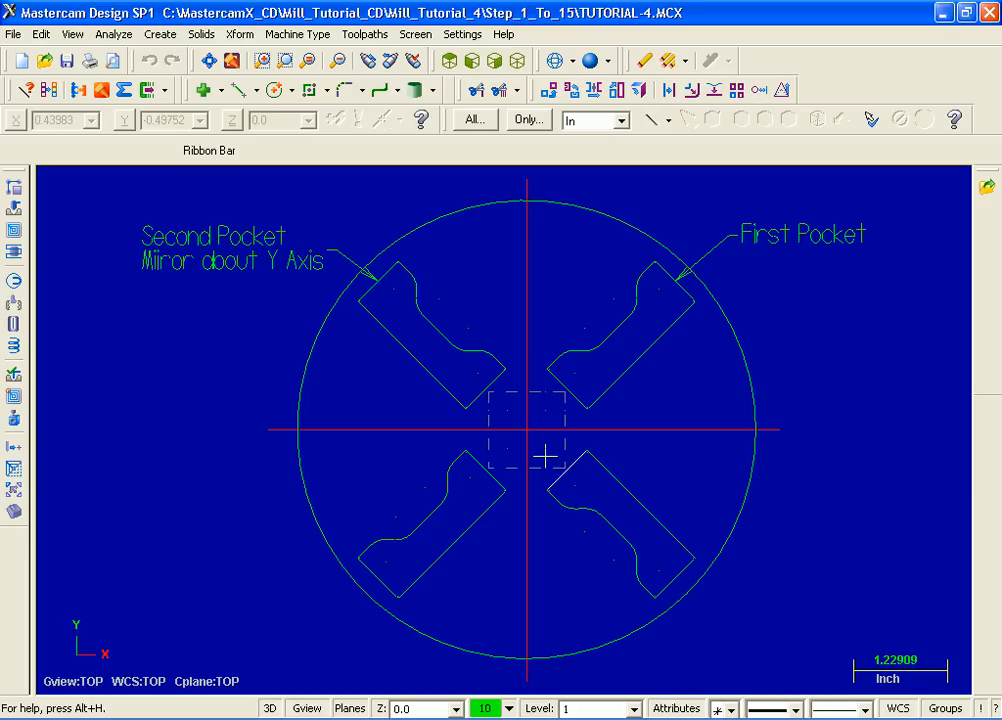
Start a new drawing and create a 6-inch diameter circle centred on the origin
left_click(22, 63)
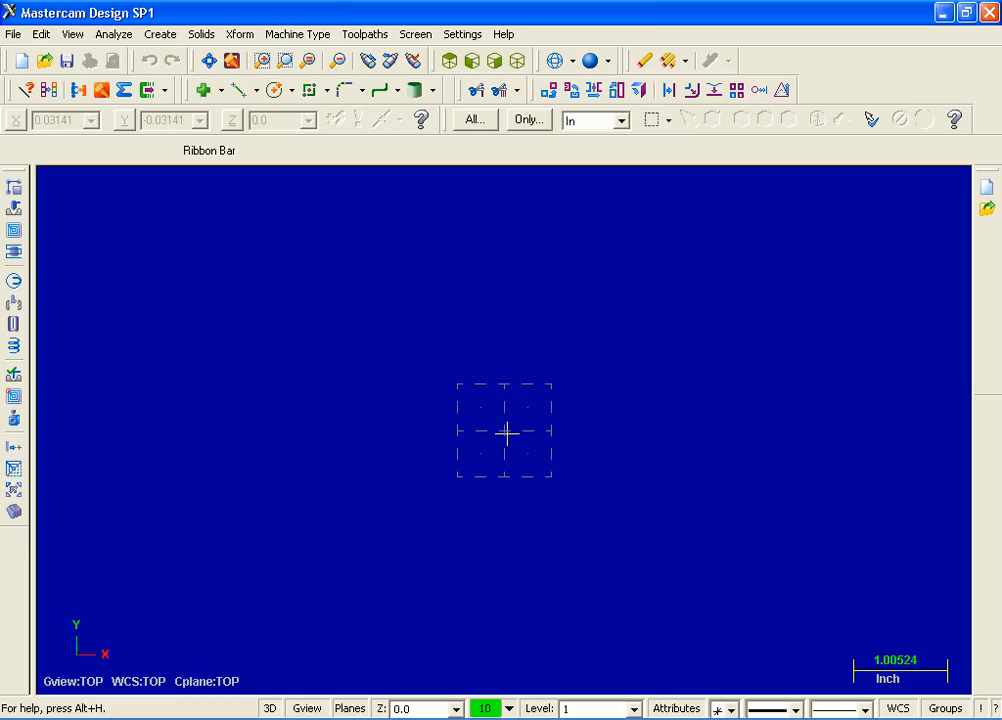
left_click(163, 35)
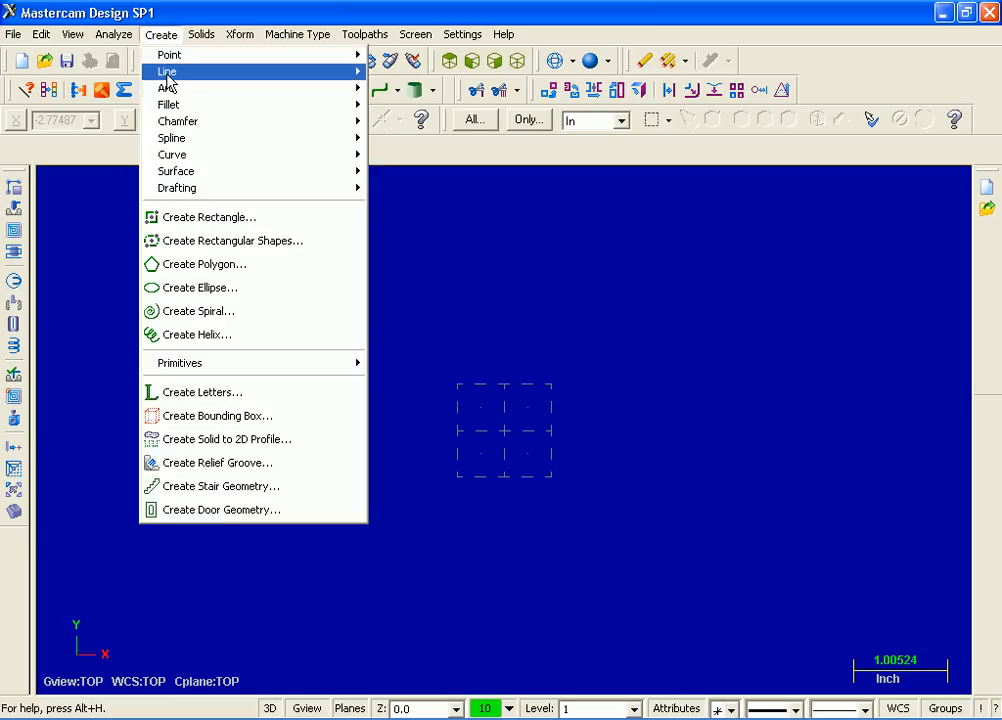
mouse_move(178, 88)
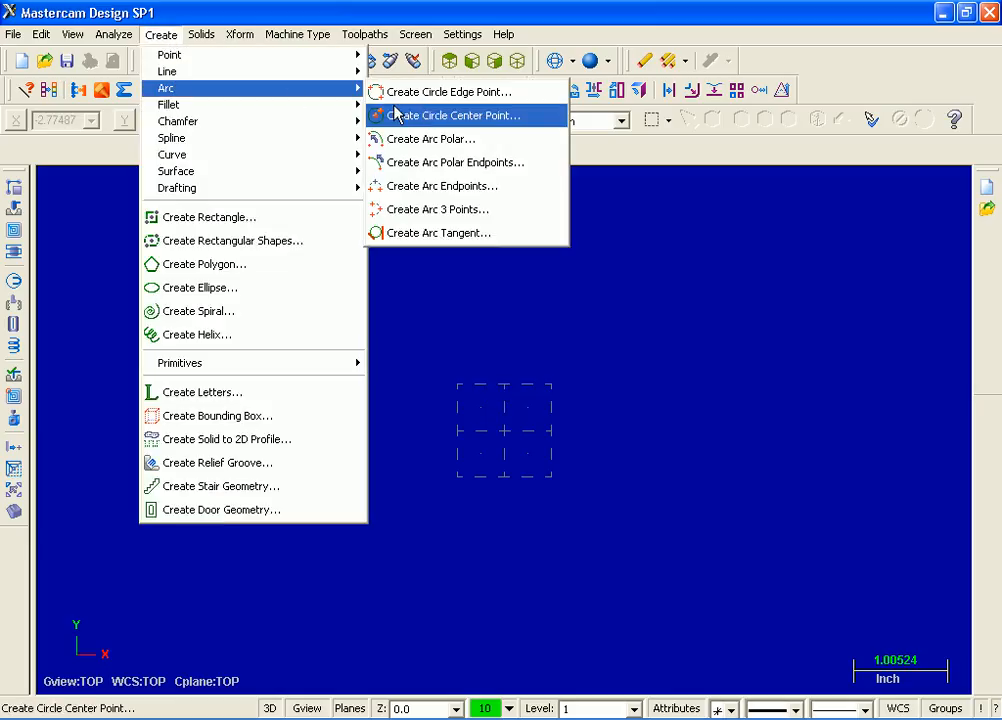
left_click(519, 118)
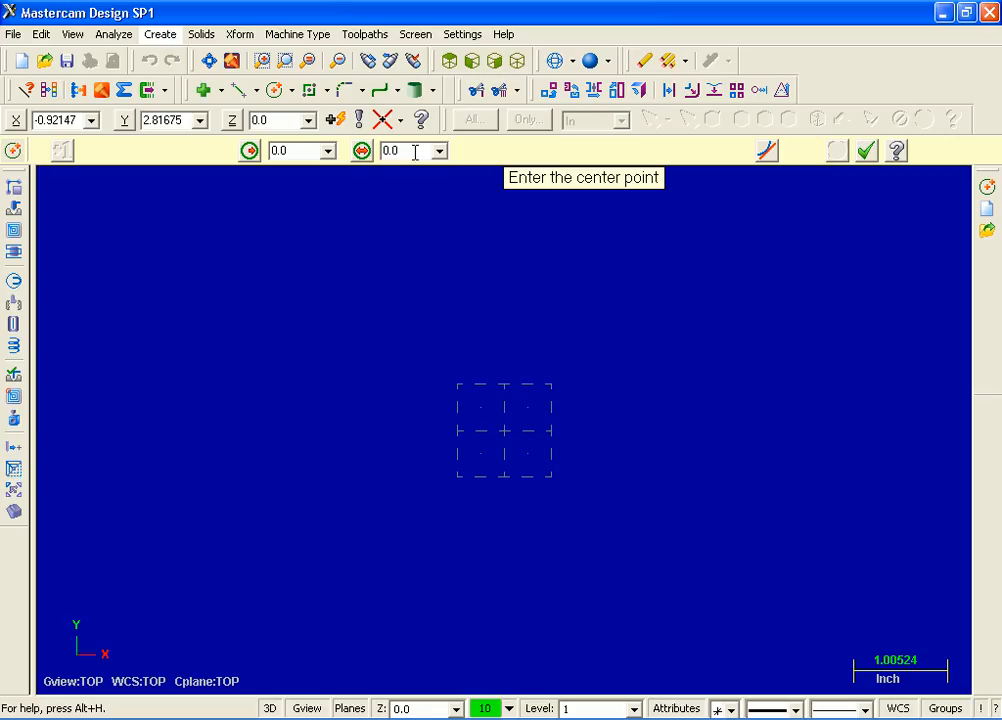
double_click(414, 151)
type("6")
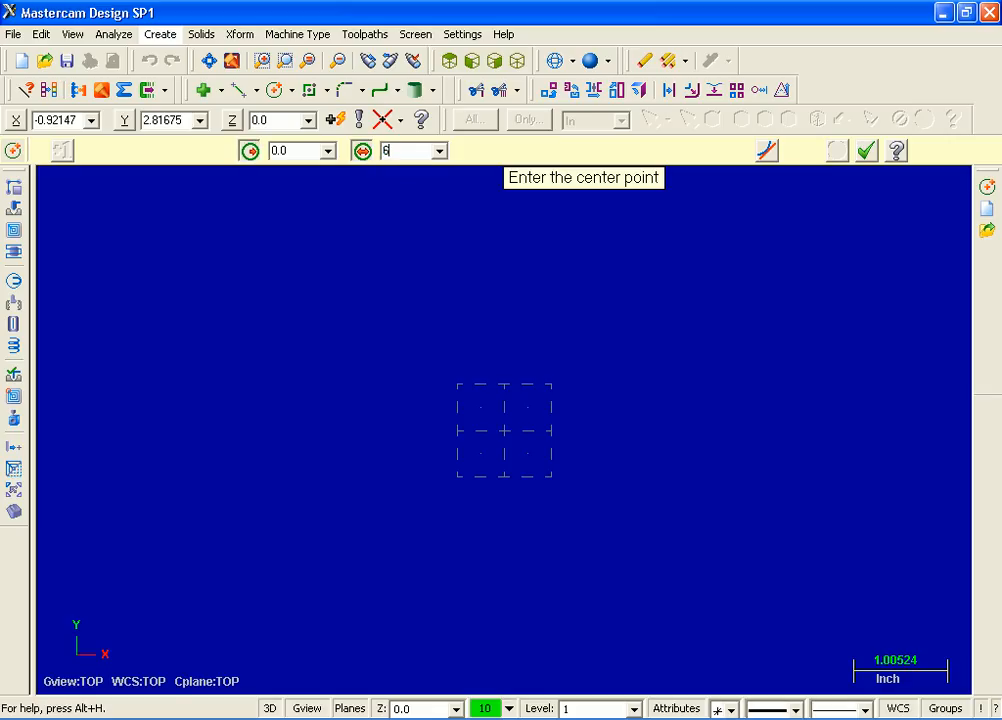
key("Return")
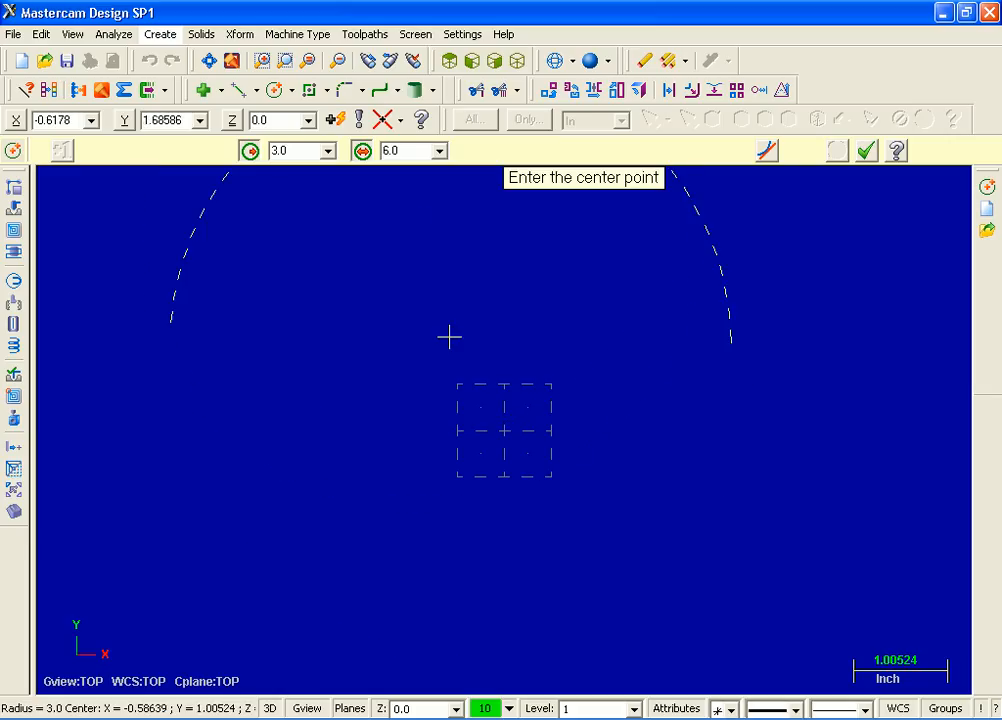
left_click(500, 433)
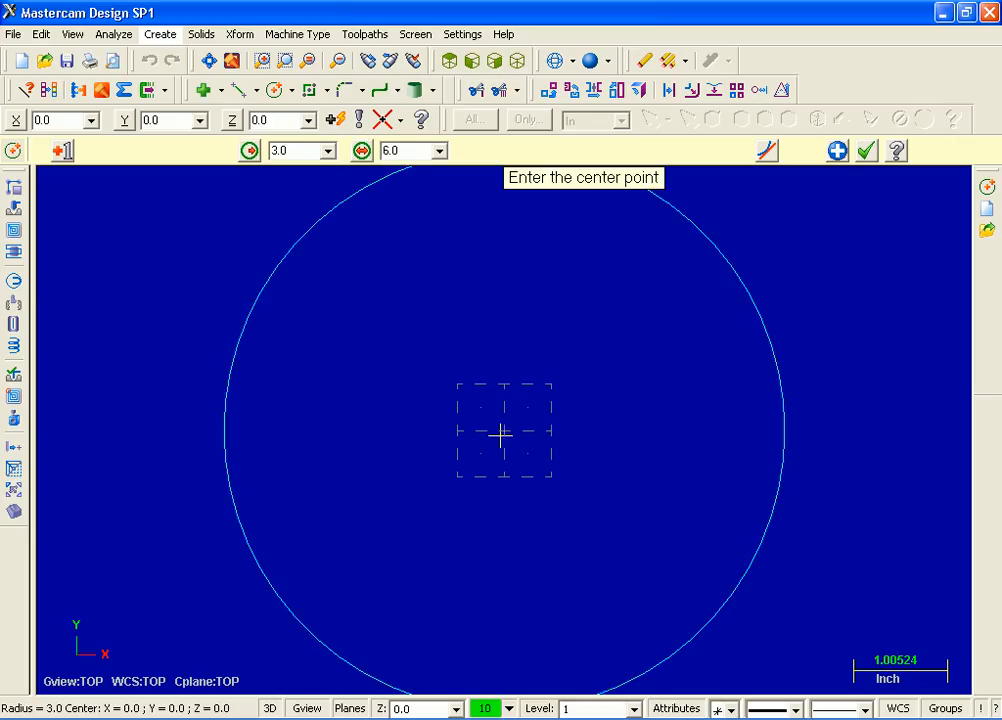
left_click(215, 63)
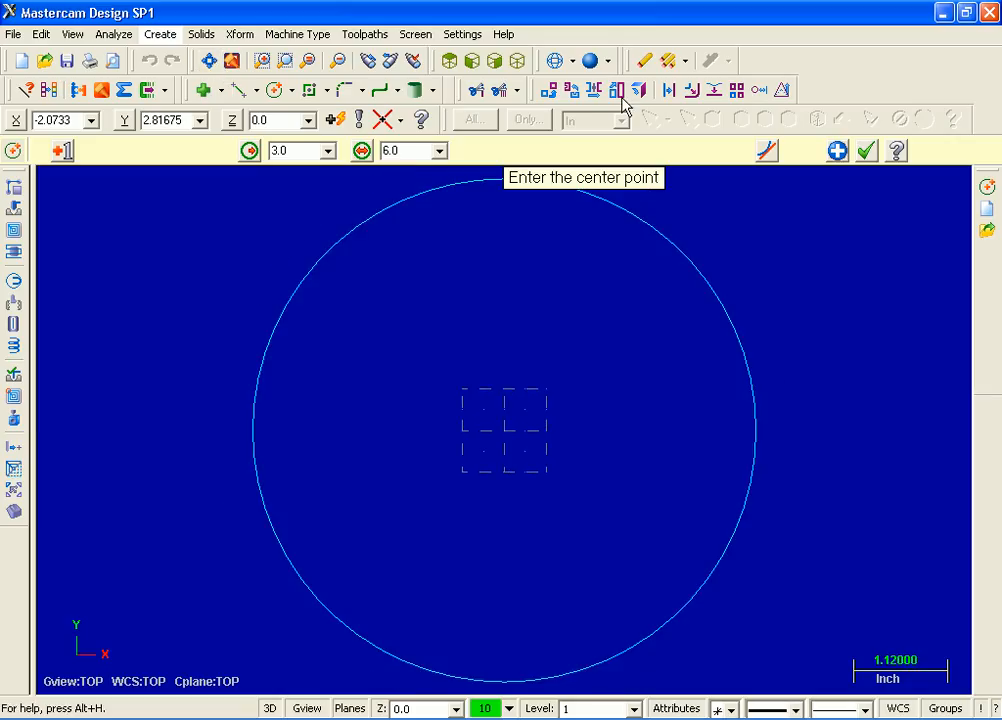
left_click(866, 151)
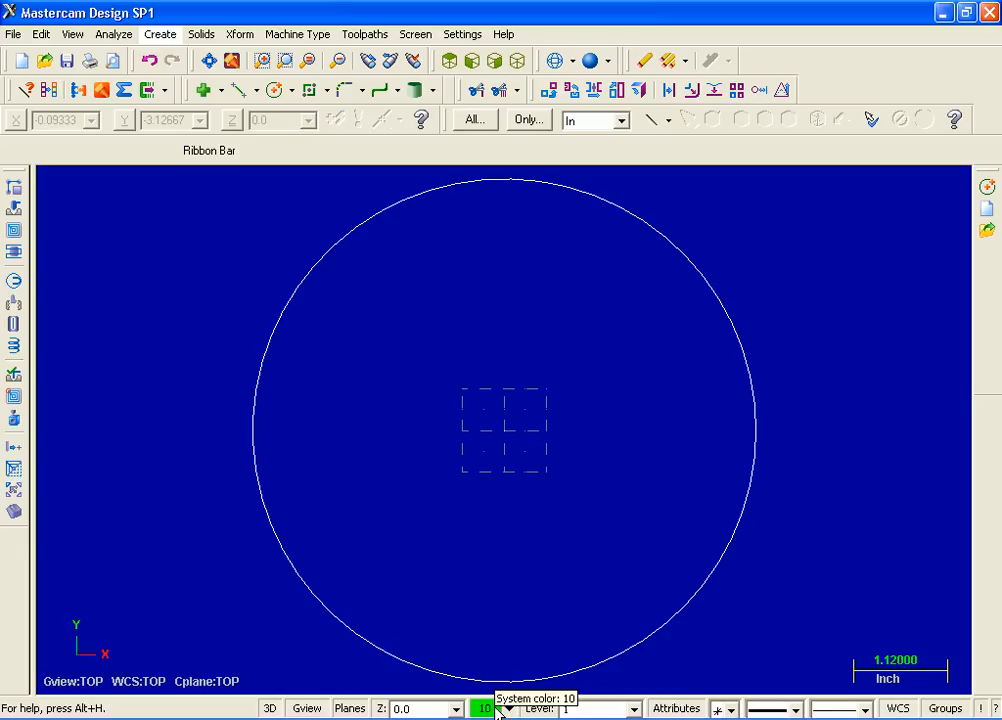
Set the system color for new geometry to red, color number 12
left_click(486, 708)
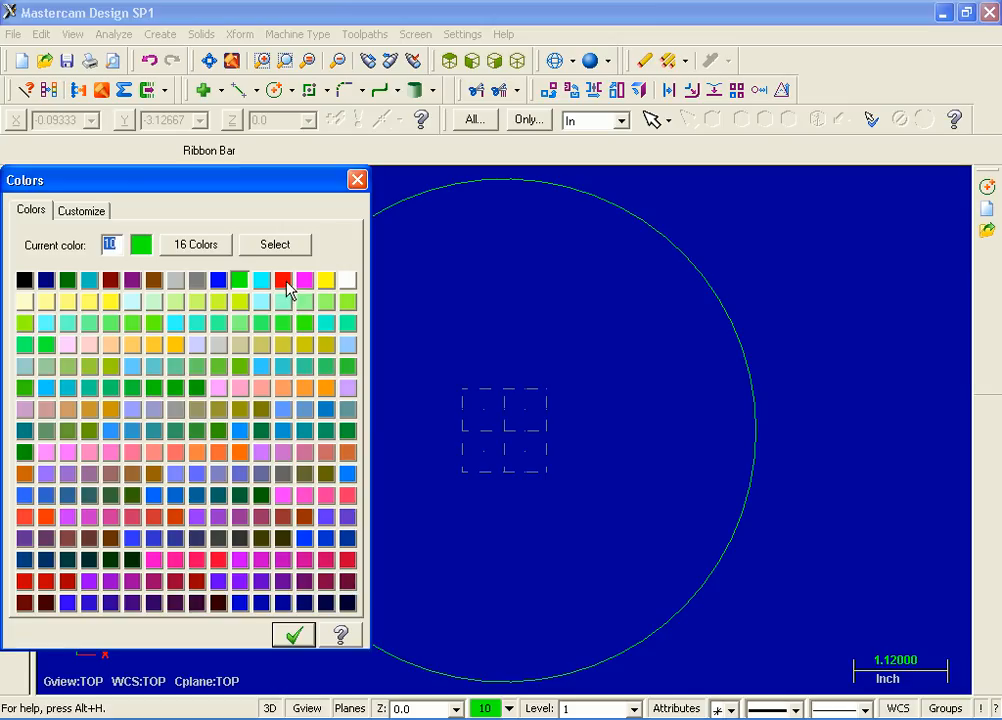
left_click(287, 287)
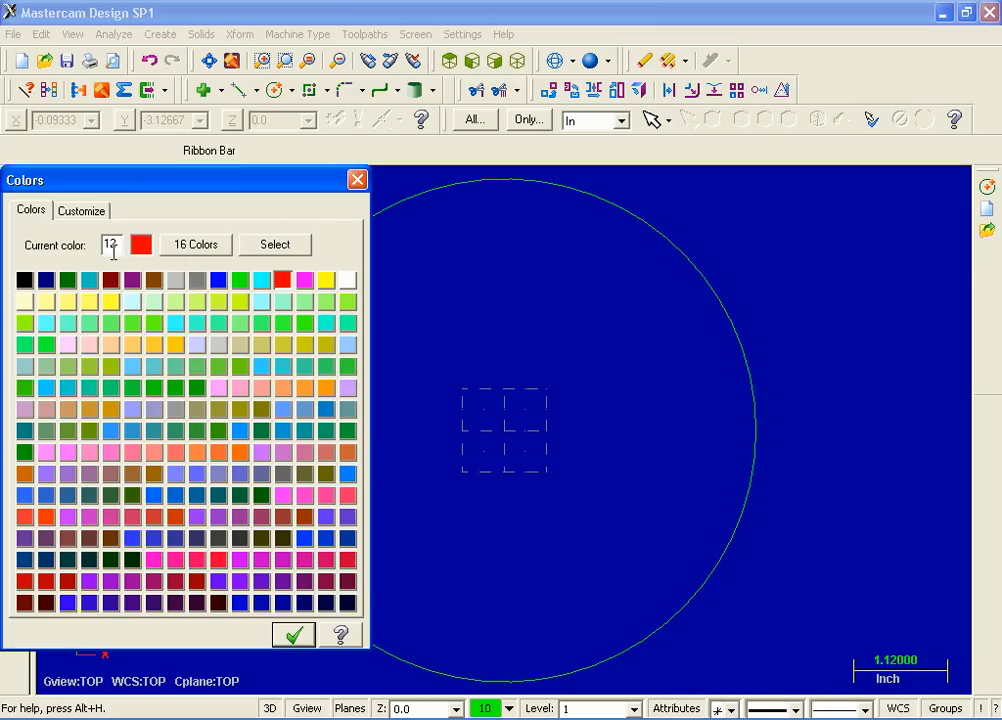
left_click(296, 636)
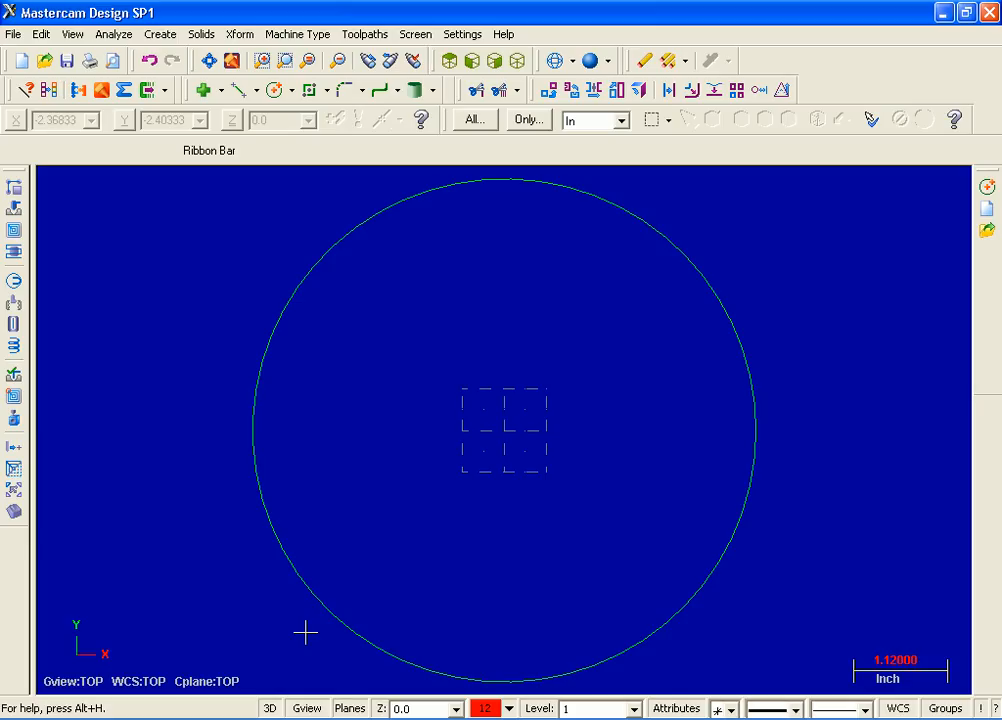
Draw a vertical centerline about 6.17 inches long, extending past the circle at both ends, and set its X coordinate to 0
left_click(166, 38)
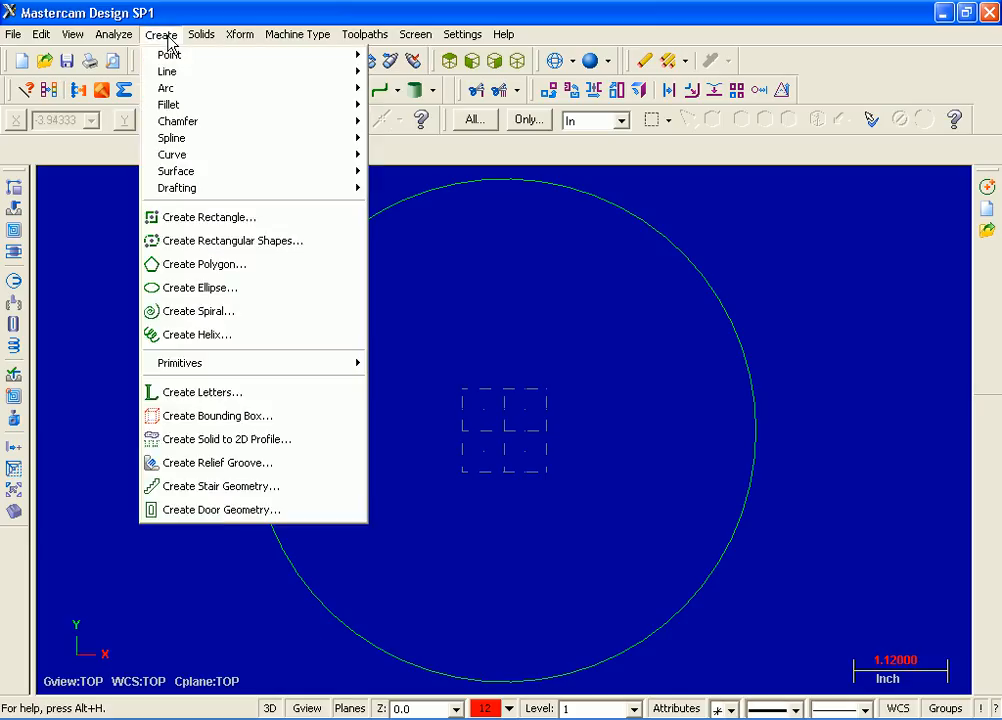
mouse_move(186, 72)
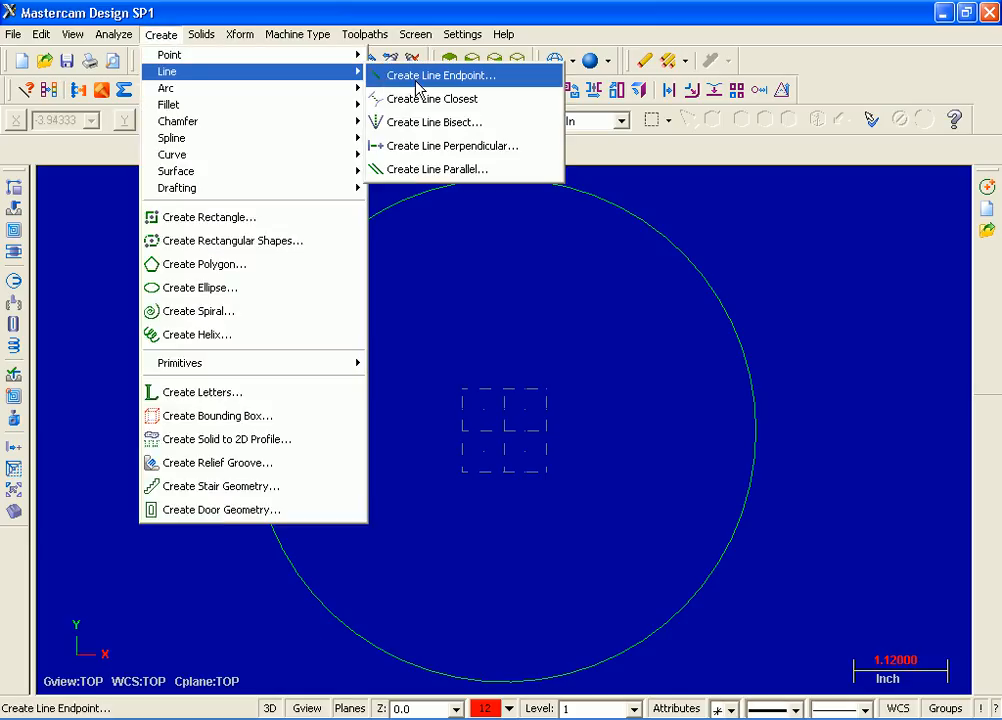
left_click(417, 79)
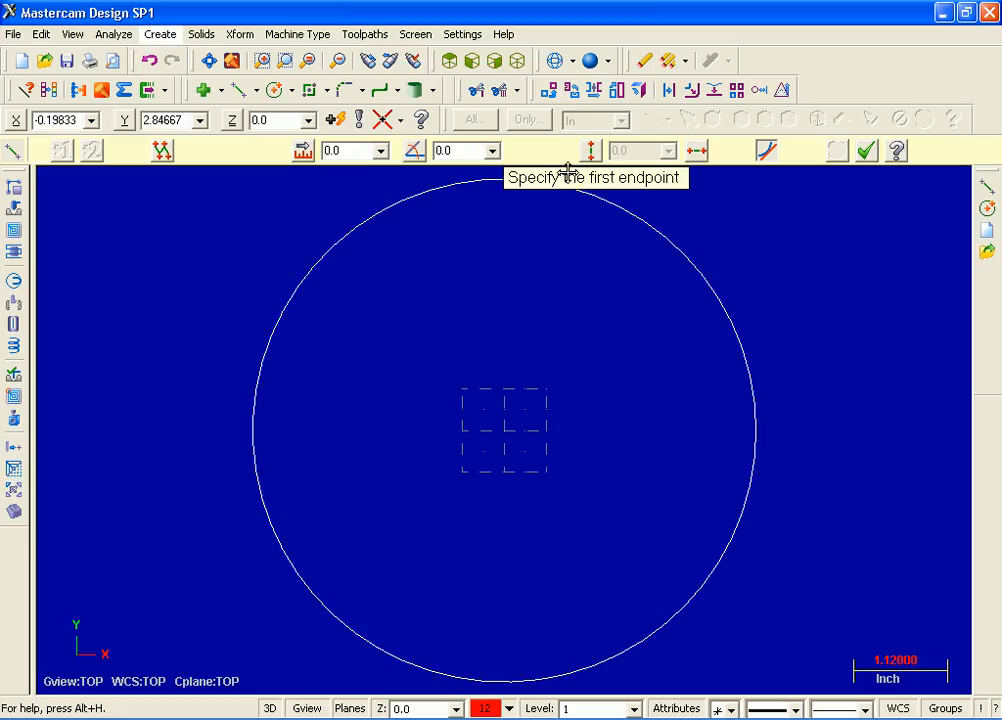
left_click_drag(568, 172, 791, 199)
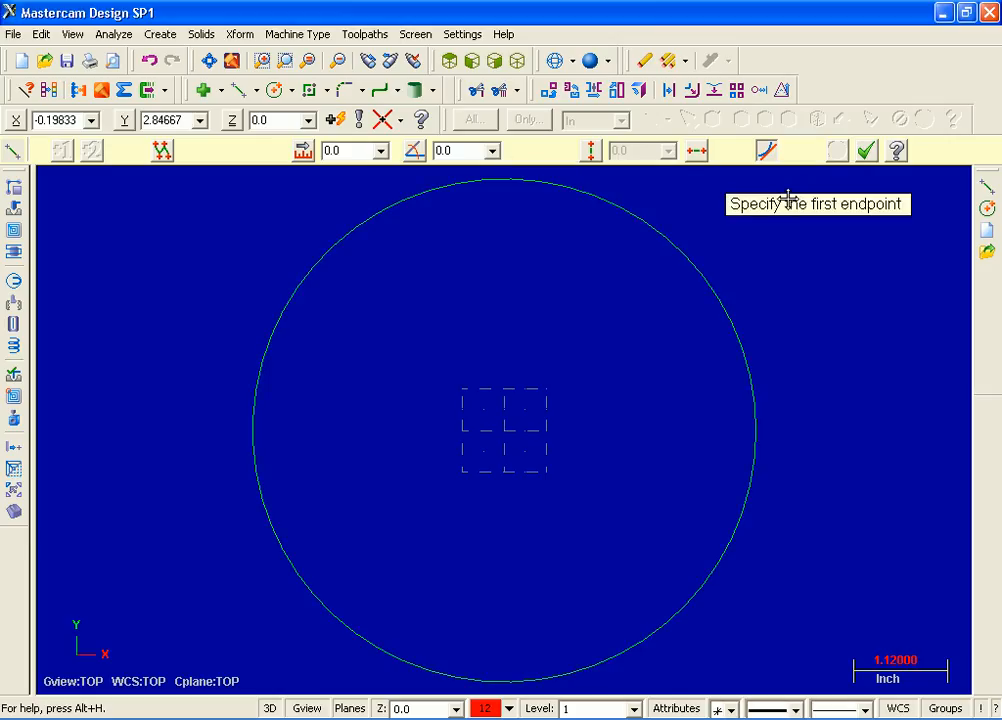
left_click(597, 155)
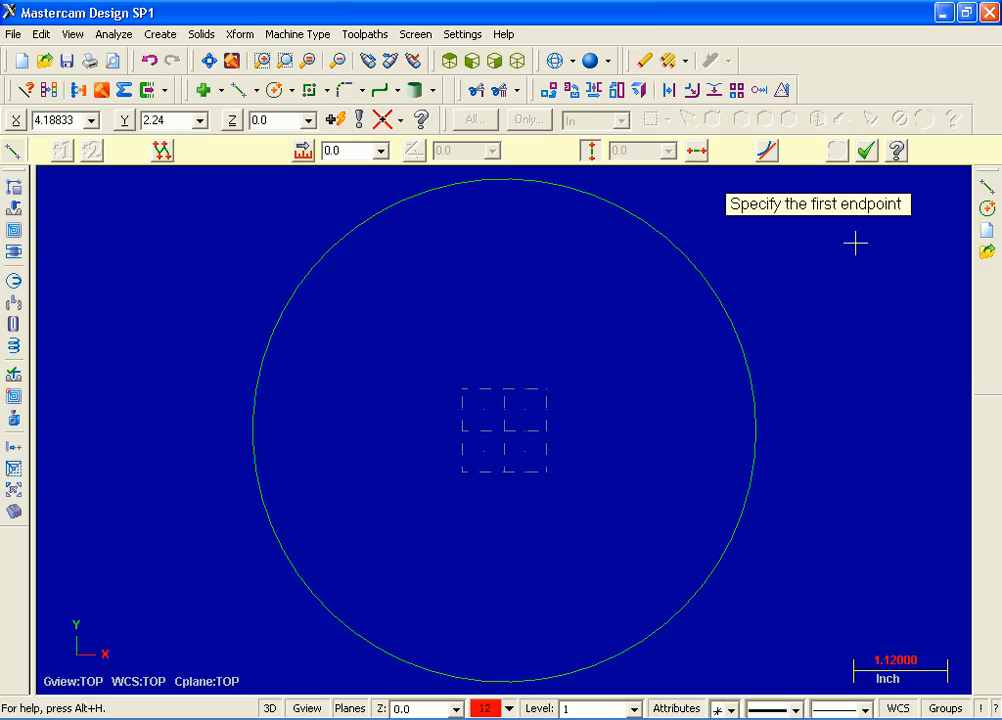
left_click(510, 172)
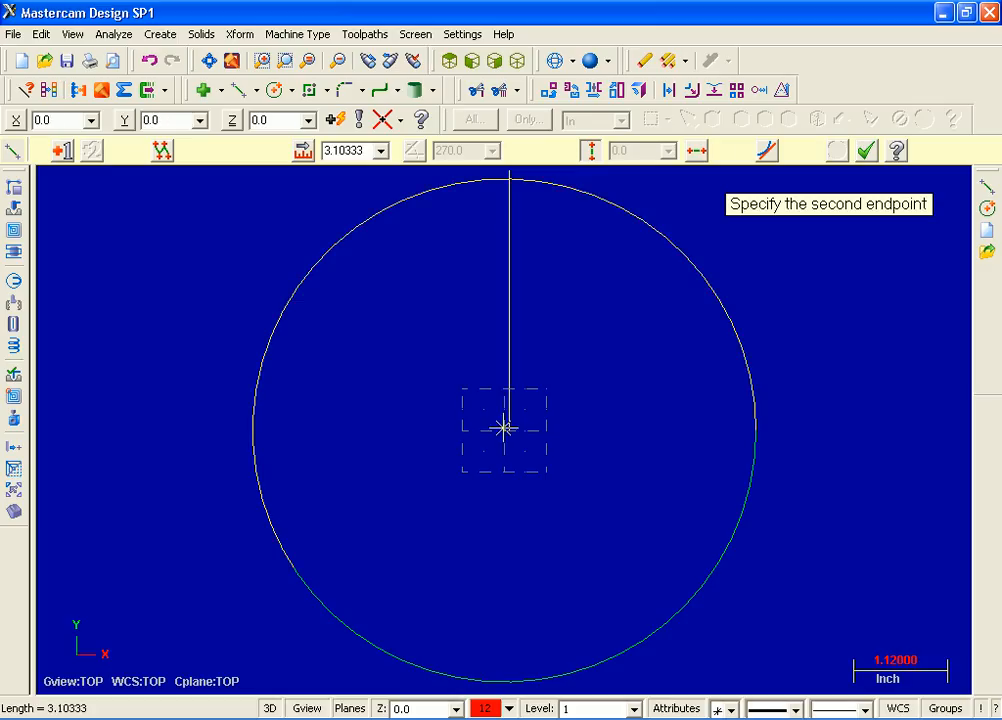
left_click(537, 686)
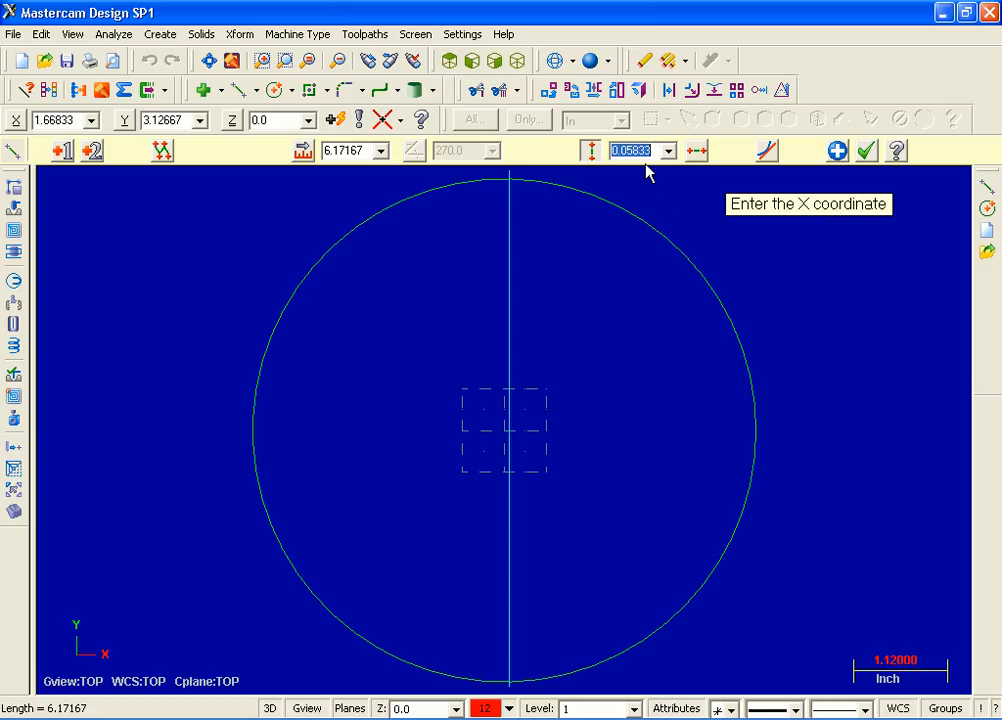
type("0")
key("Return")
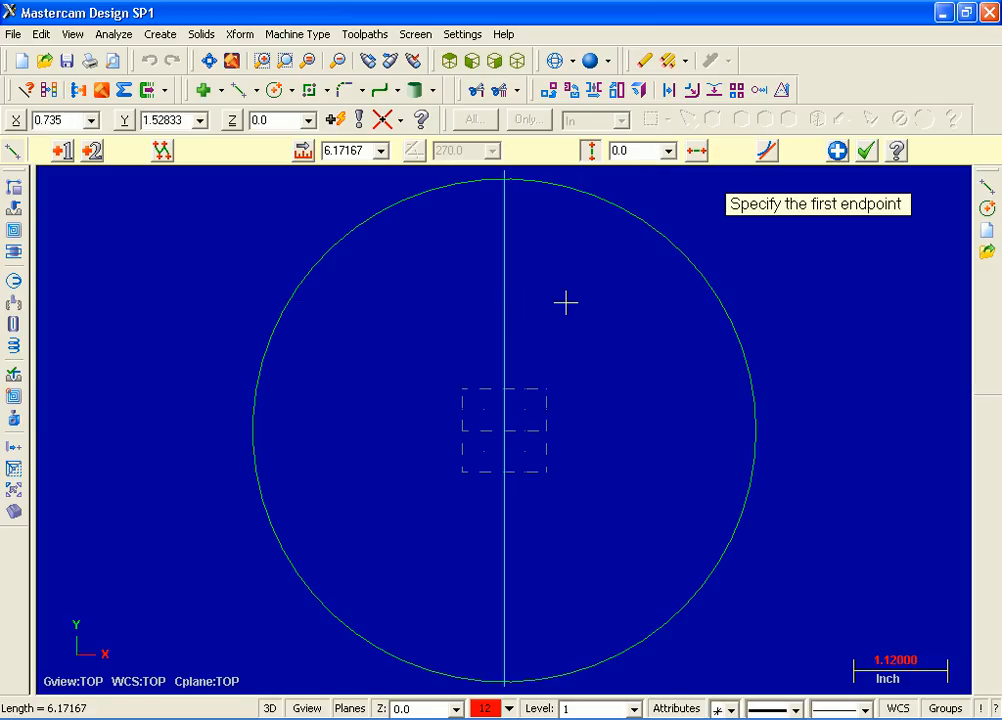
left_click(838, 151)
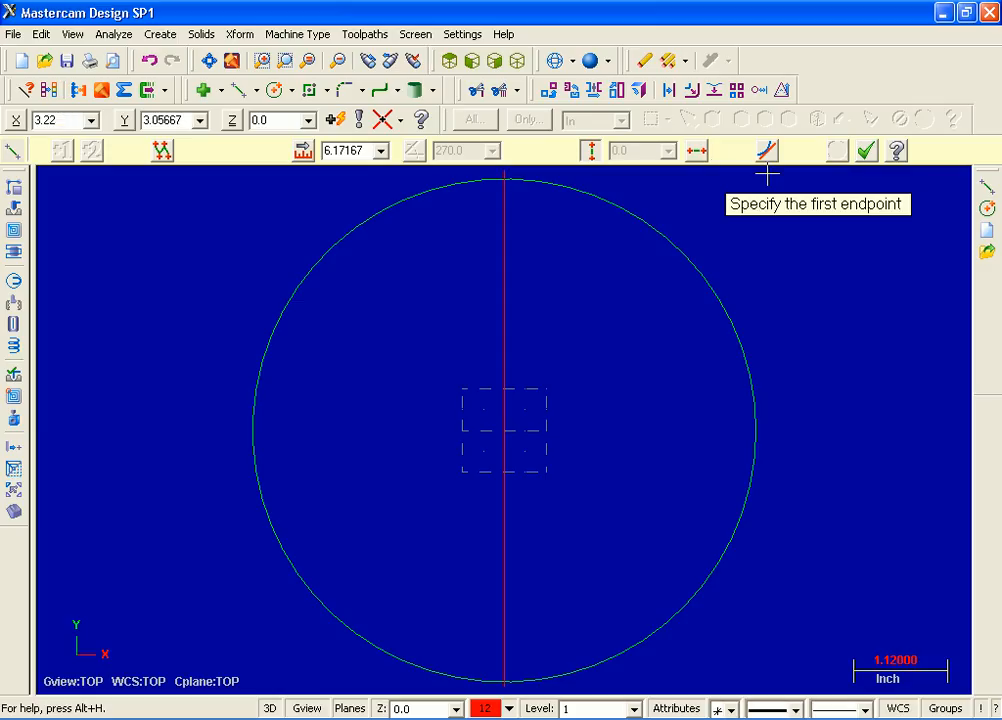
Draw a horizontal centerline about 6.53 inches long across the circle and set its Y coordinate to 0
left_click(698, 152)
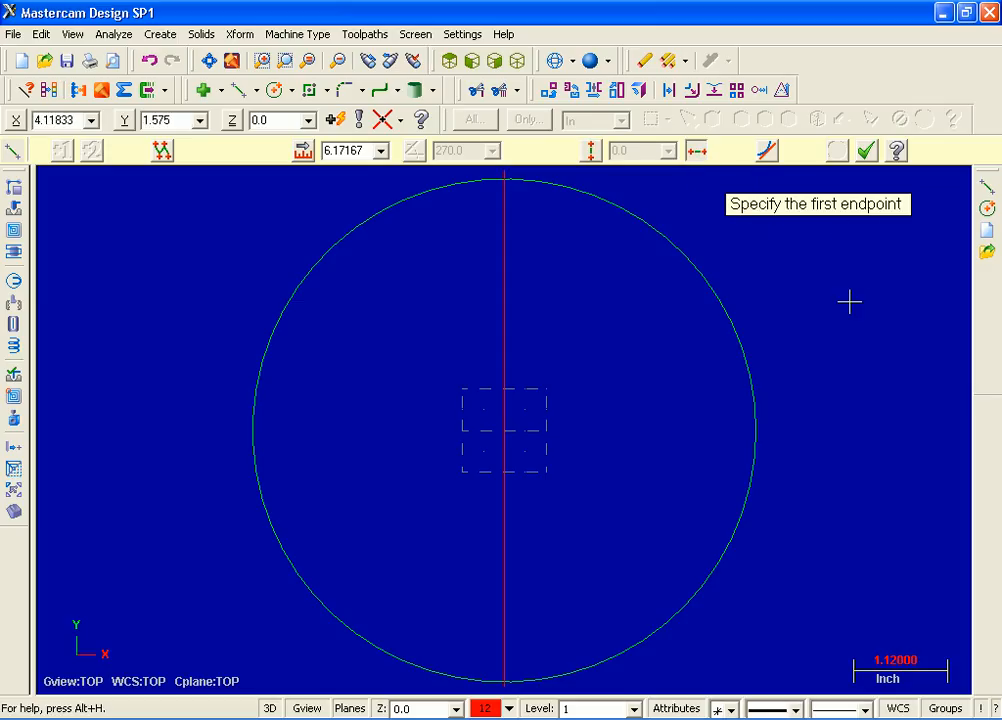
left_click(778, 430)
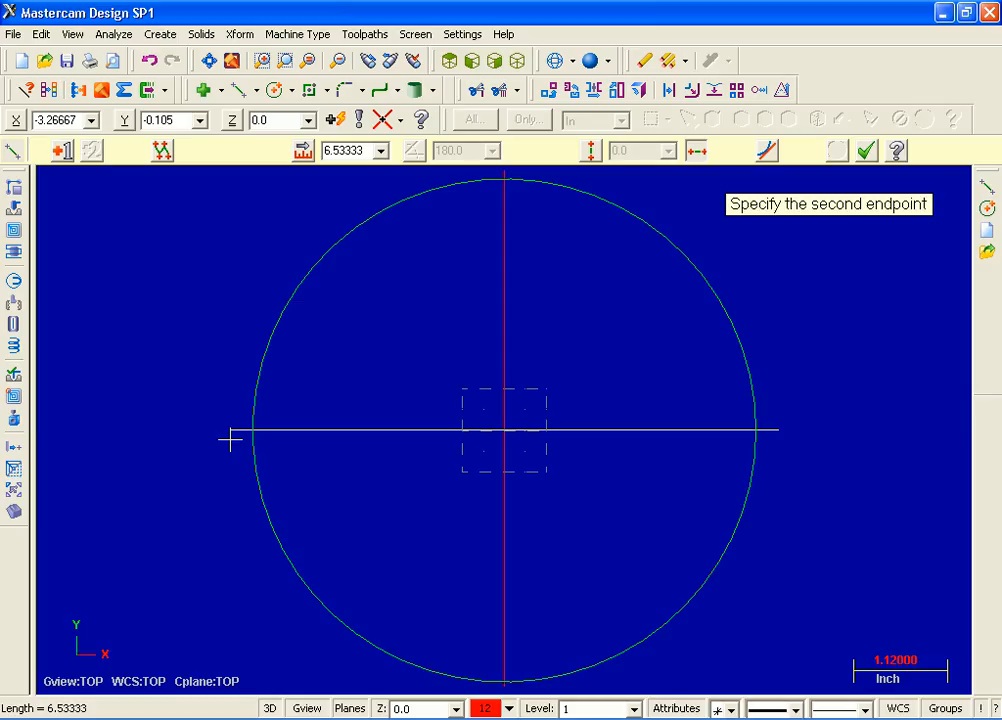
left_click(230, 440)
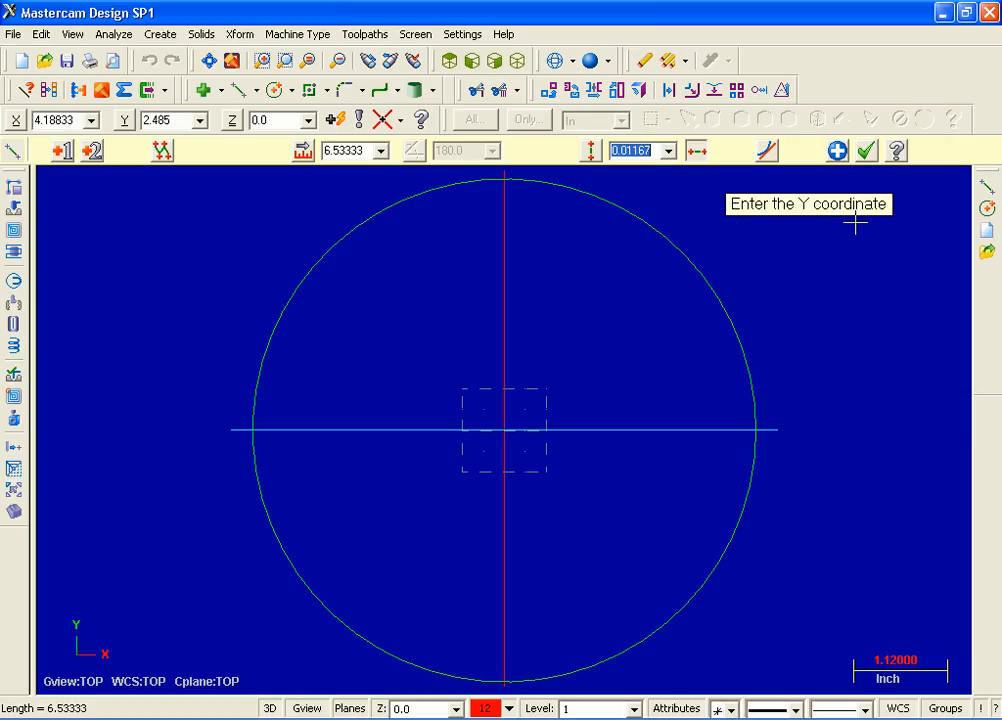
type("0")
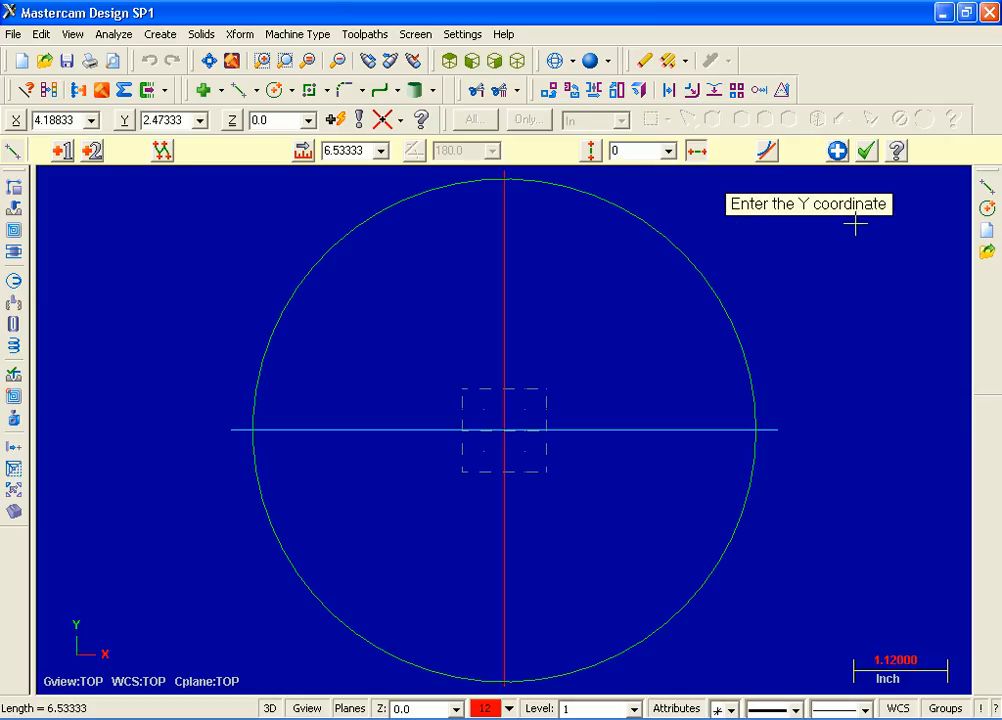
key("Return")
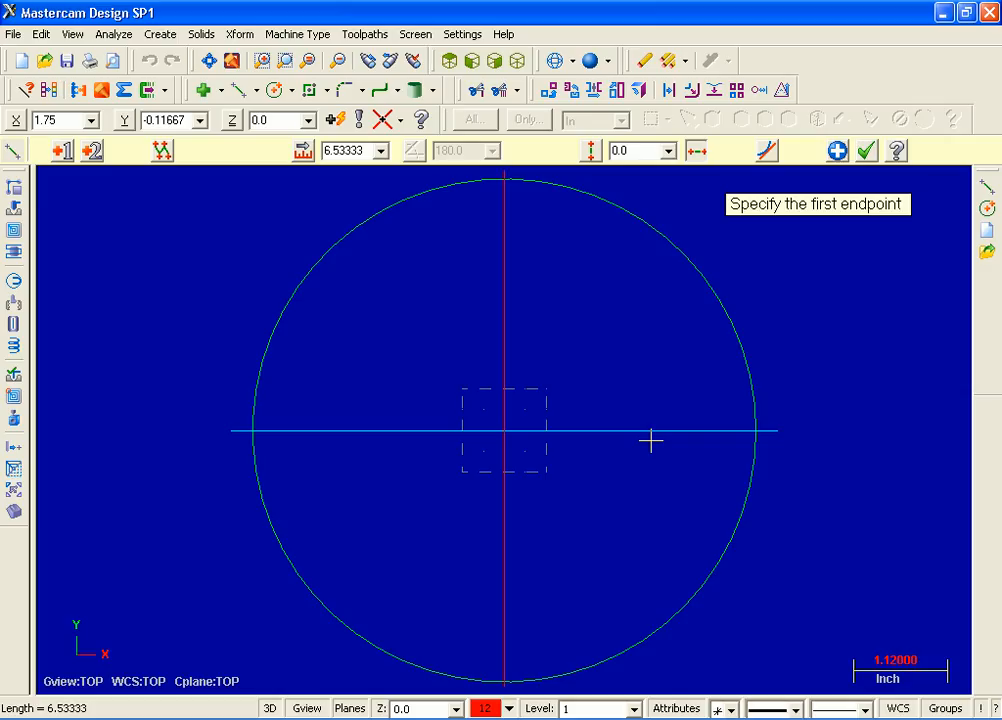
left_click(867, 152)
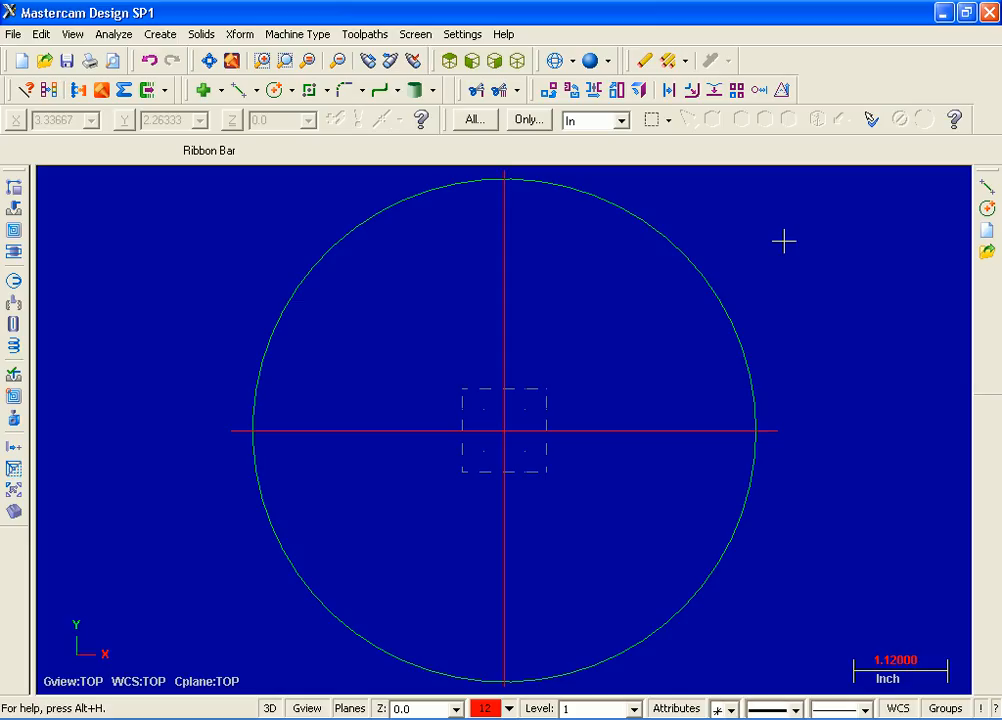
Draw a 4.0-inch line from the origin at a 45-degree angle
left_click(160, 36)
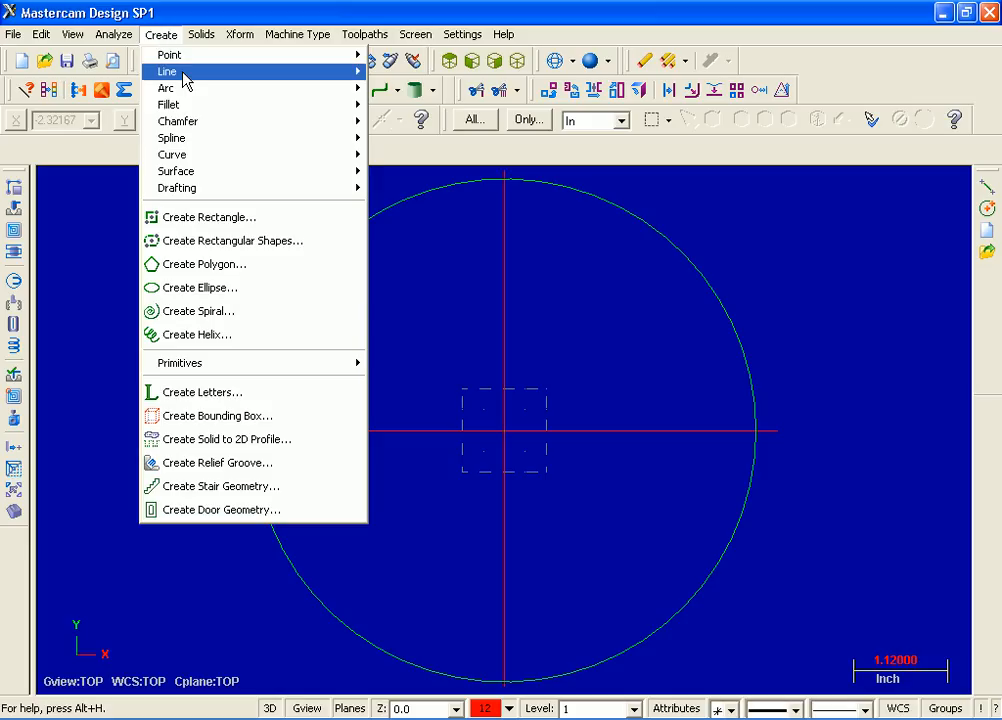
mouse_move(188, 72)
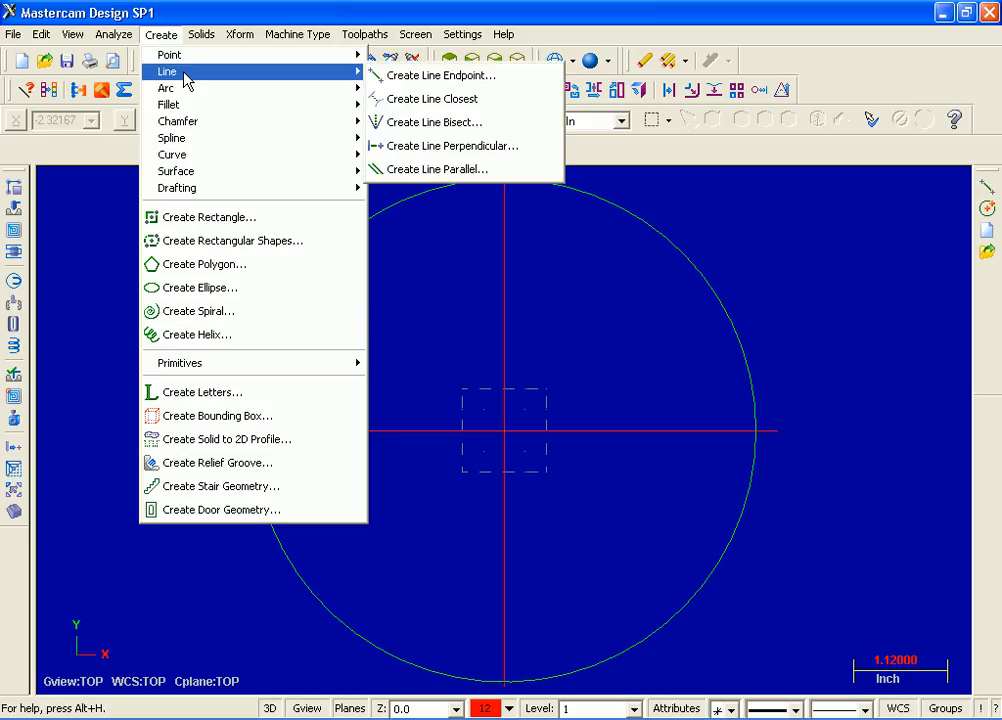
left_click(491, 84)
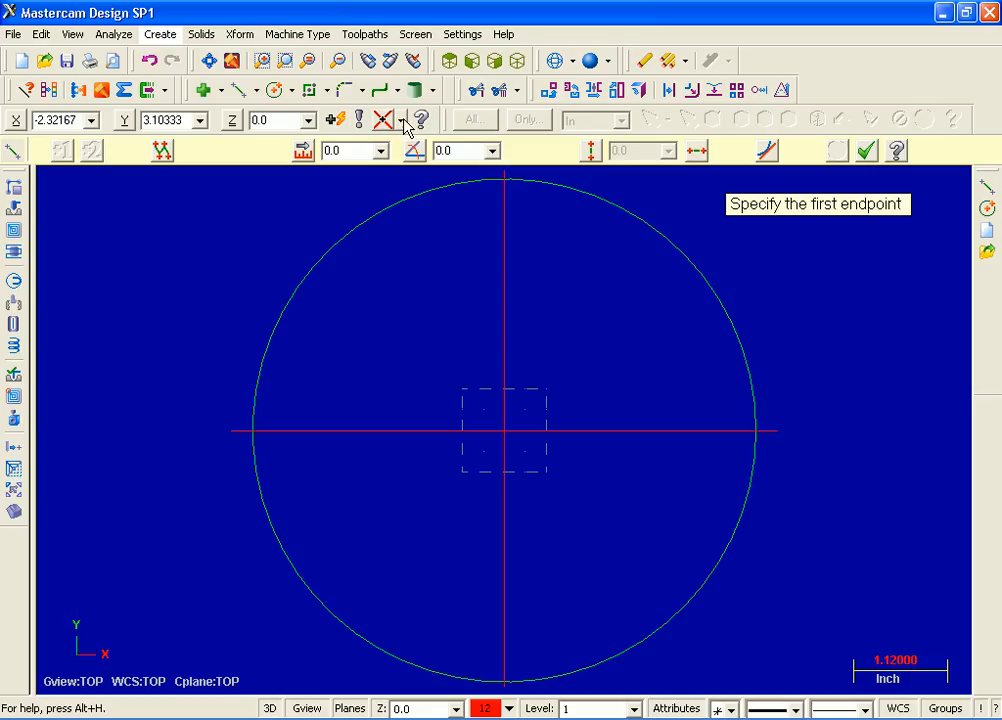
left_click(345, 150)
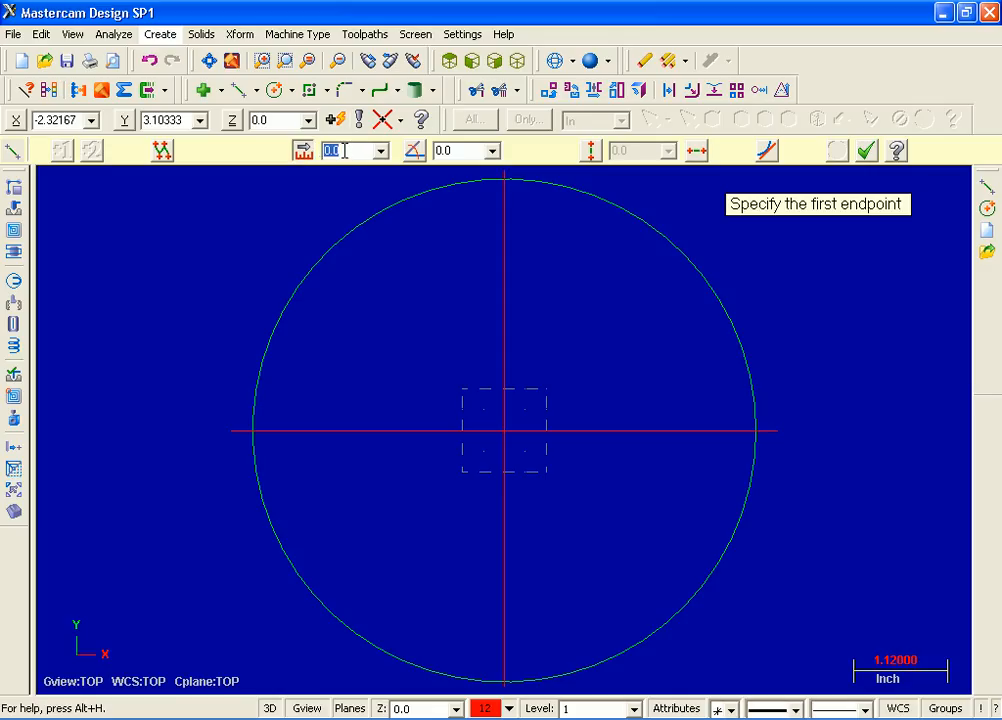
type("4.0")
key("Tab")
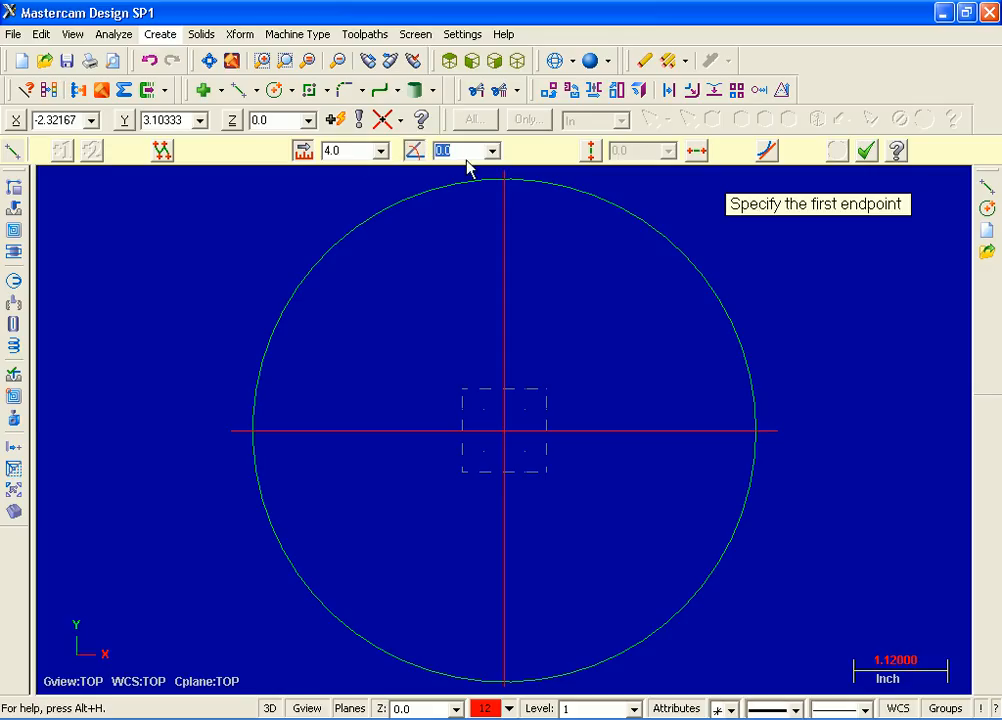
type("4")
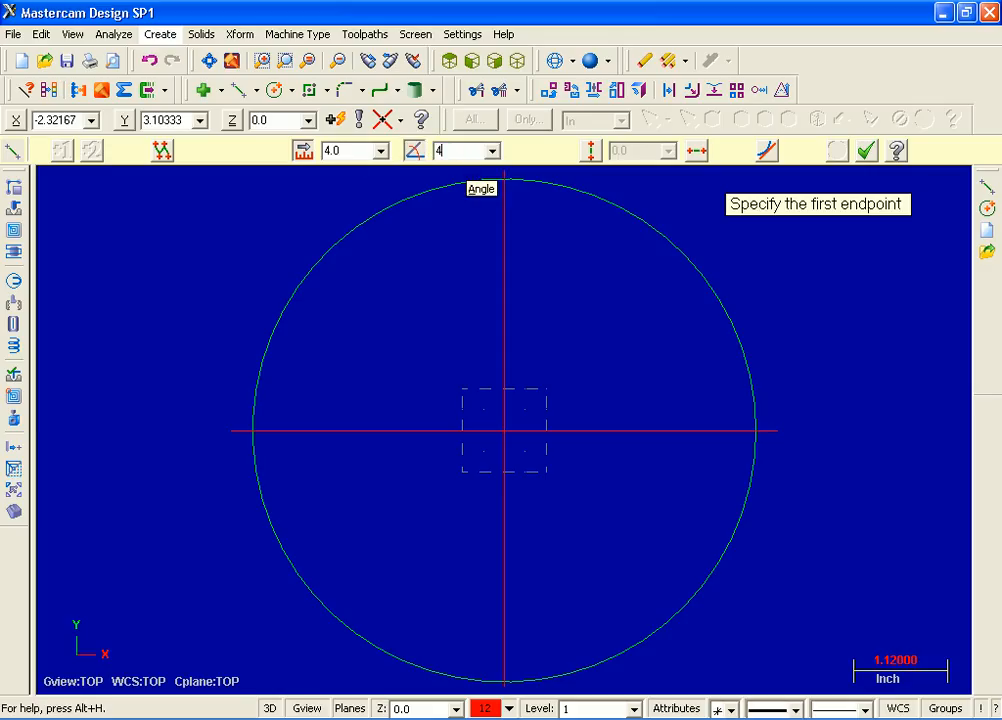
type("5")
key("Return")
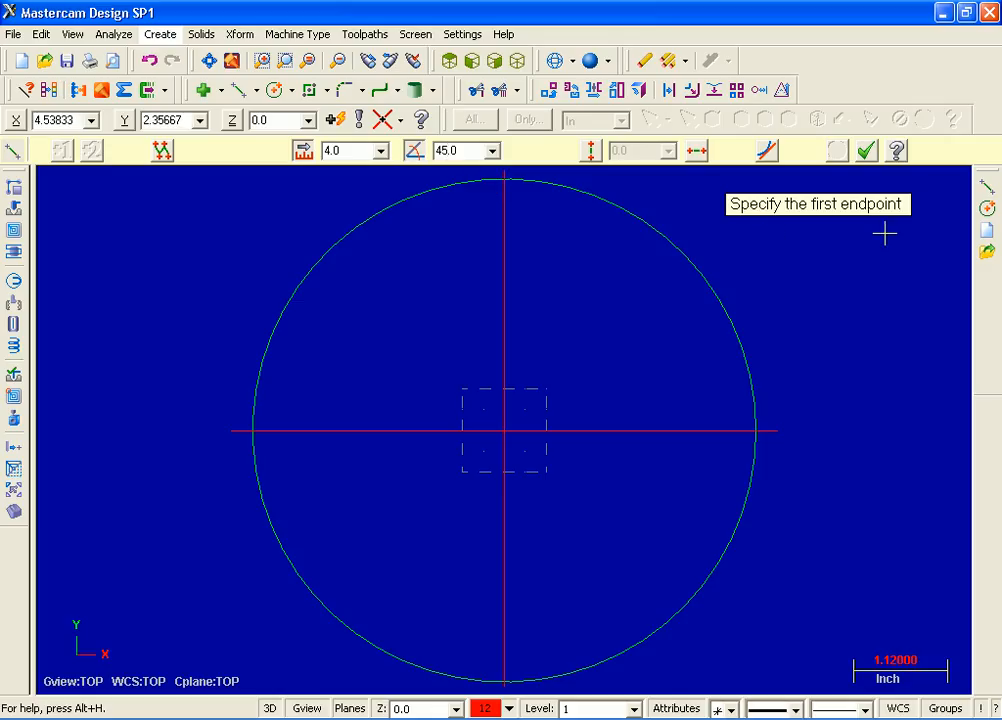
left_click(402, 122)
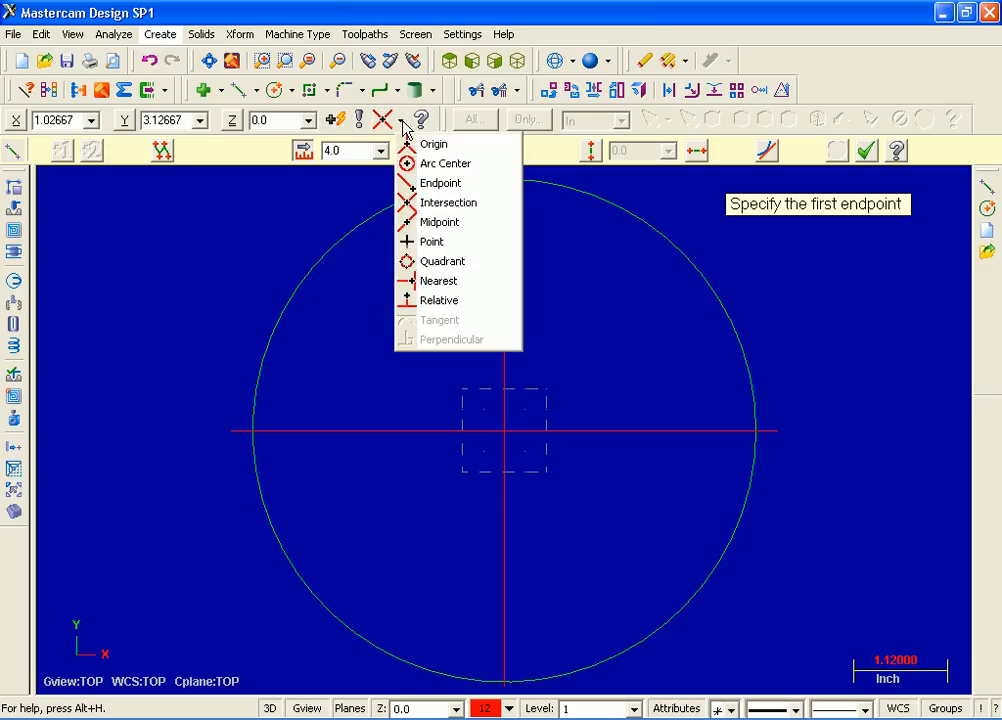
left_click(460, 150)
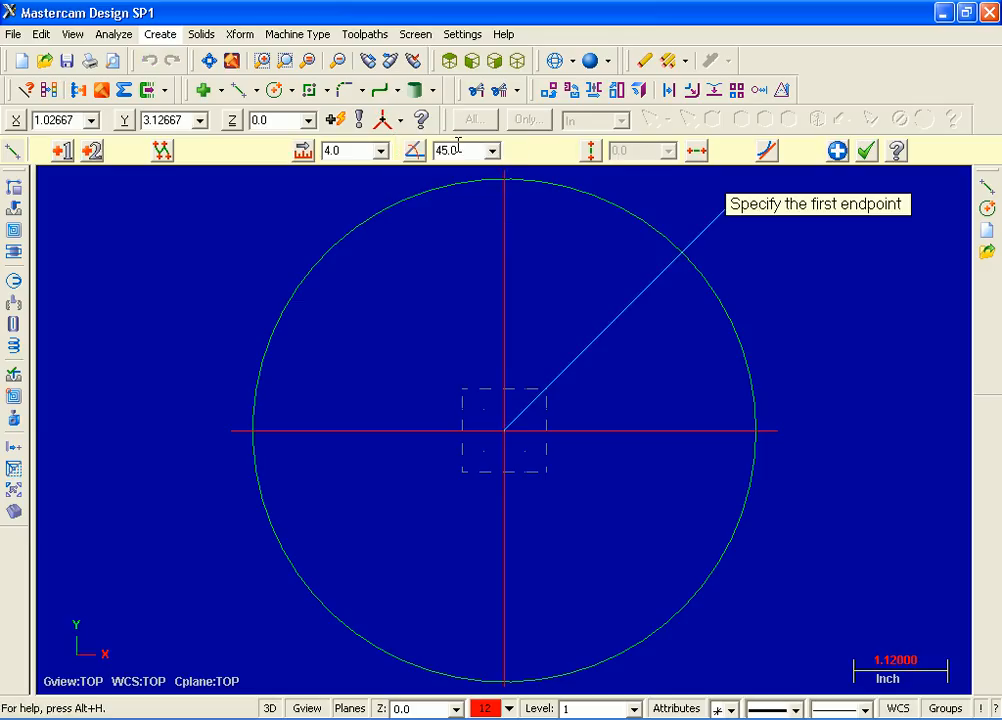
left_click(836, 152)
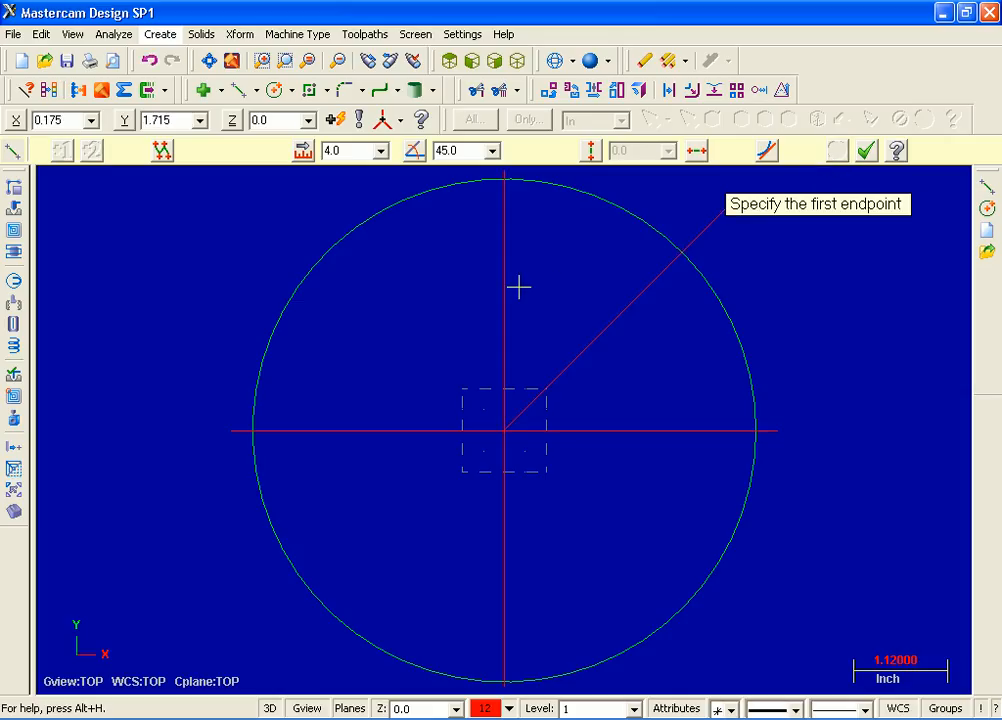
Draw a second 4.0-inch line from the origin at a 135-degree angle and finish the line command
left_click(347, 152)
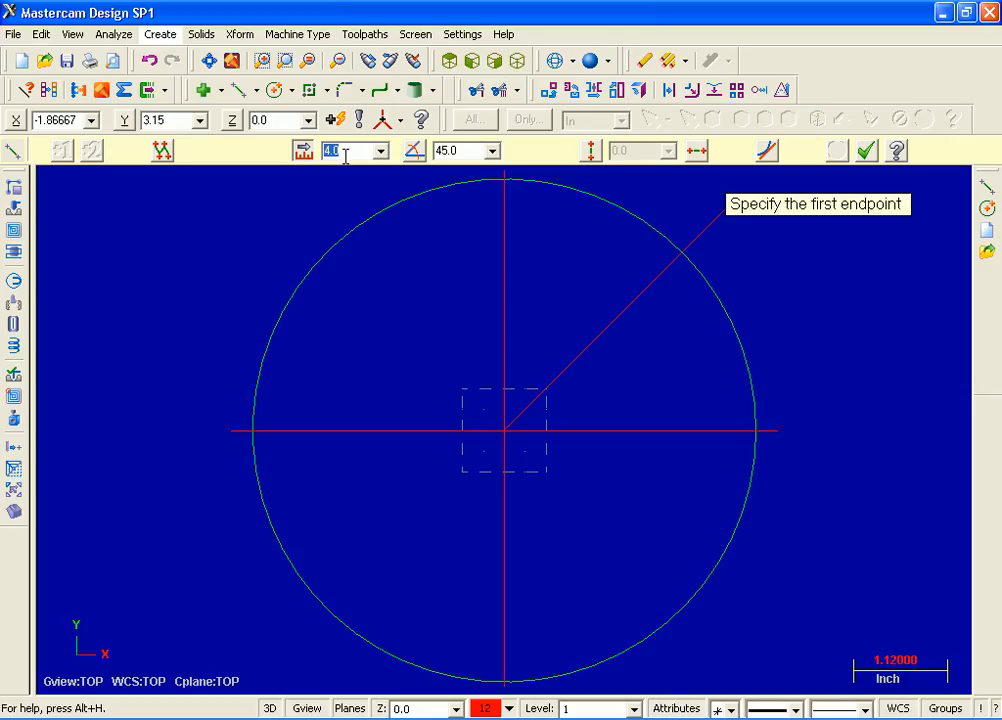
key("Tab")
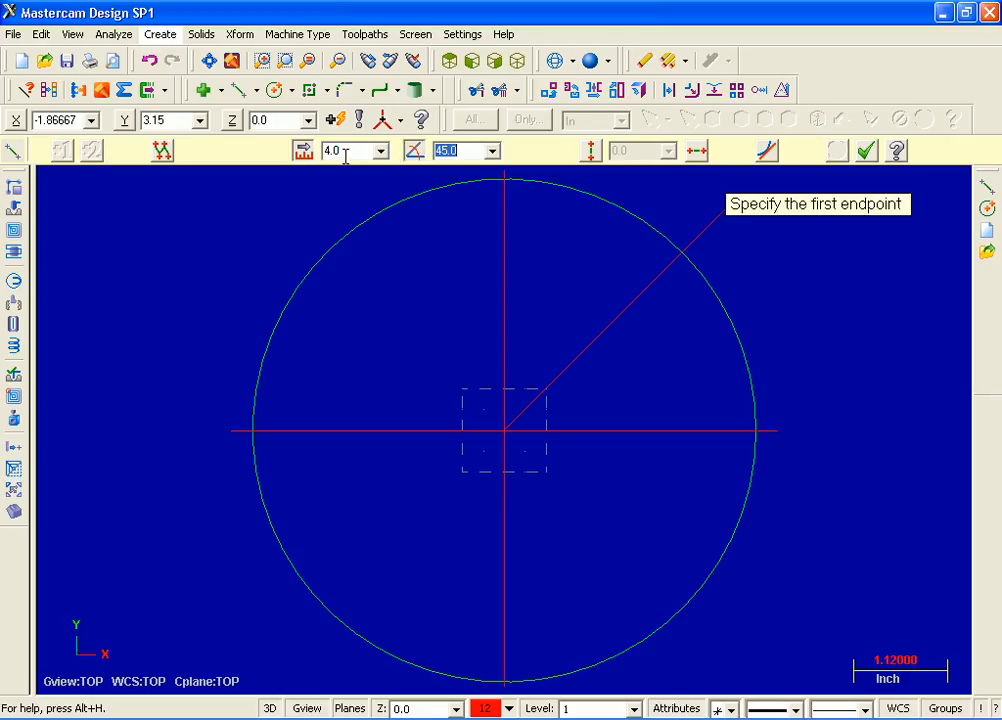
type("135")
key("Return")
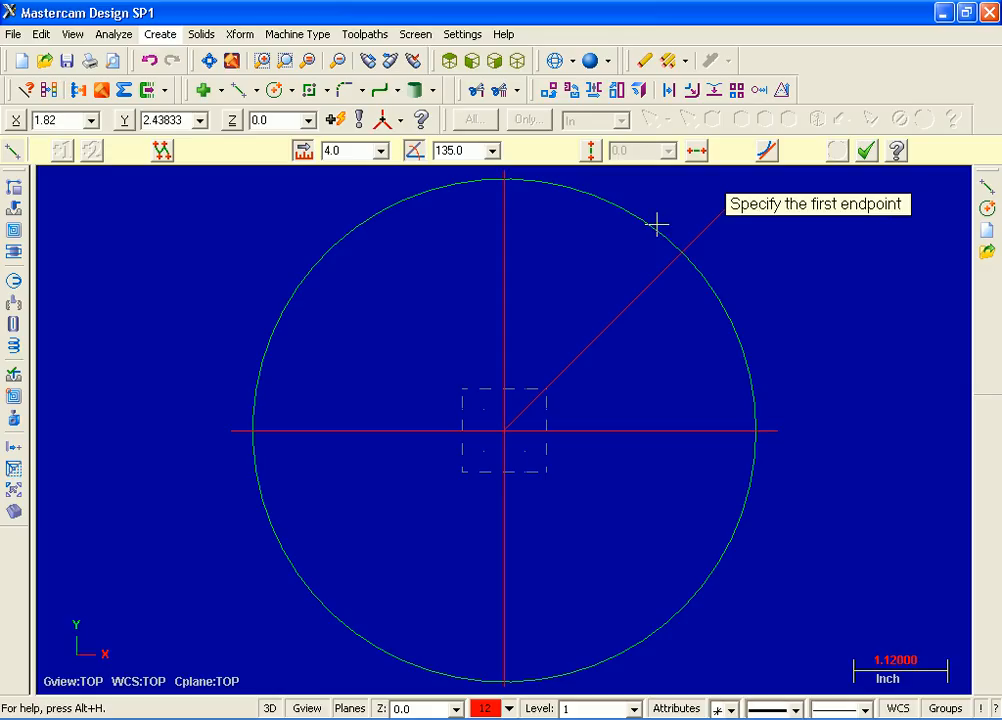
left_click(383, 121)
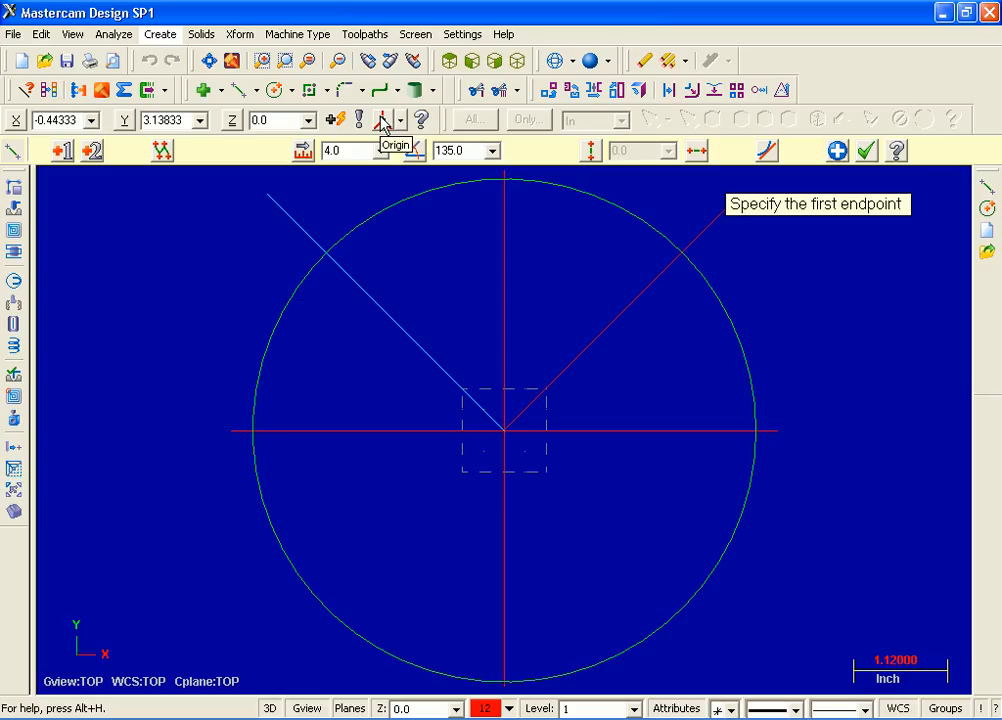
left_click(867, 155)
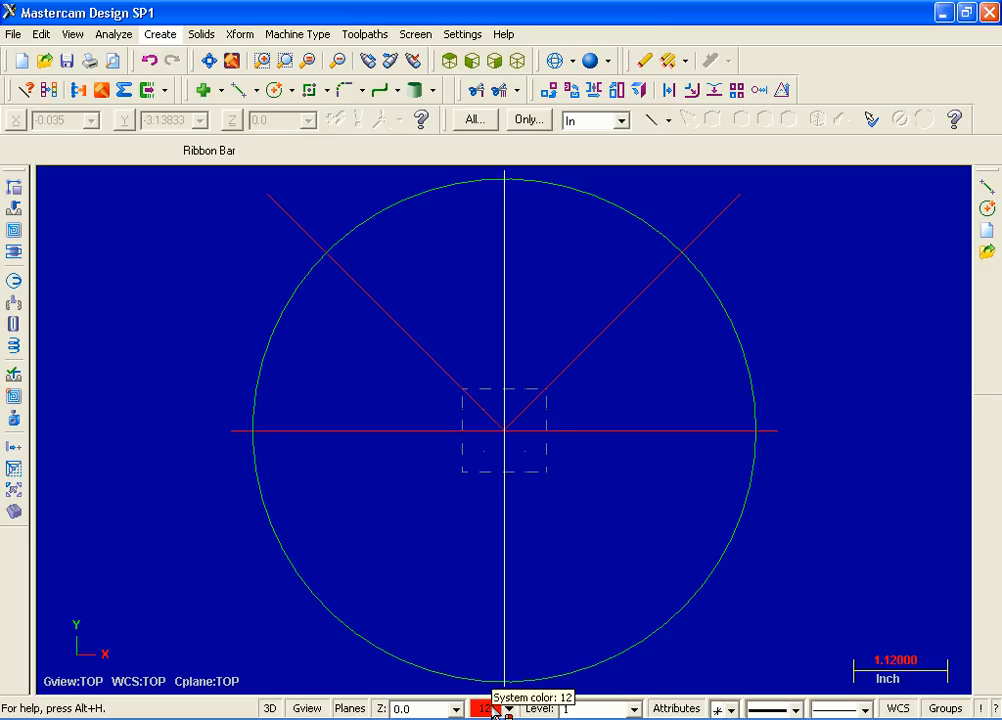
Set the system color for new geometry to green, color number 10
left_click(486, 709)
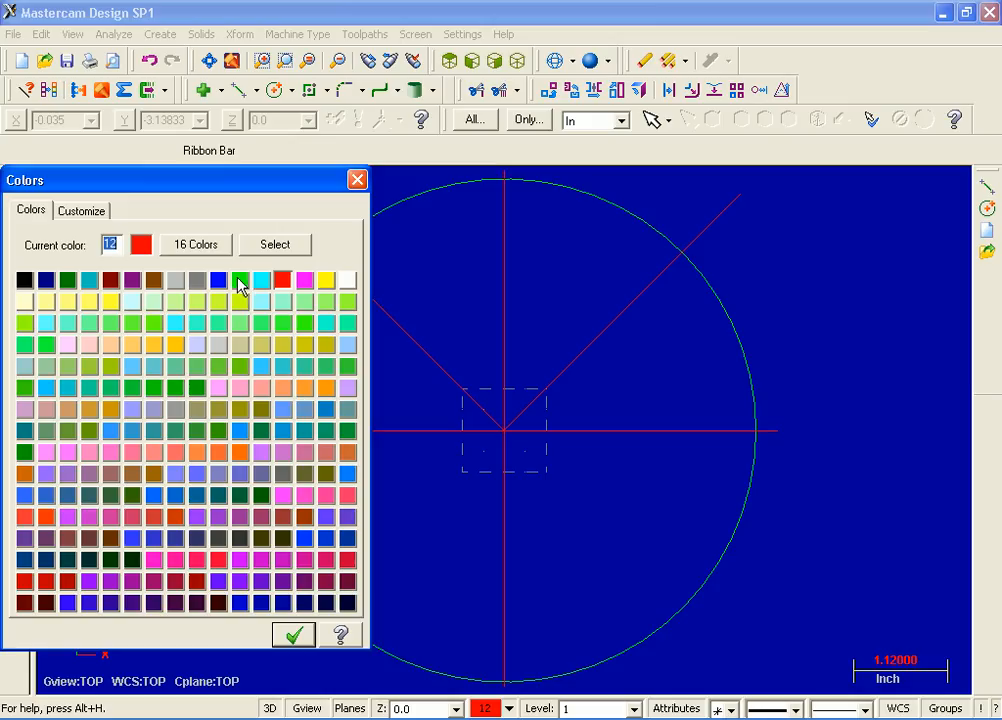
left_click(240, 284)
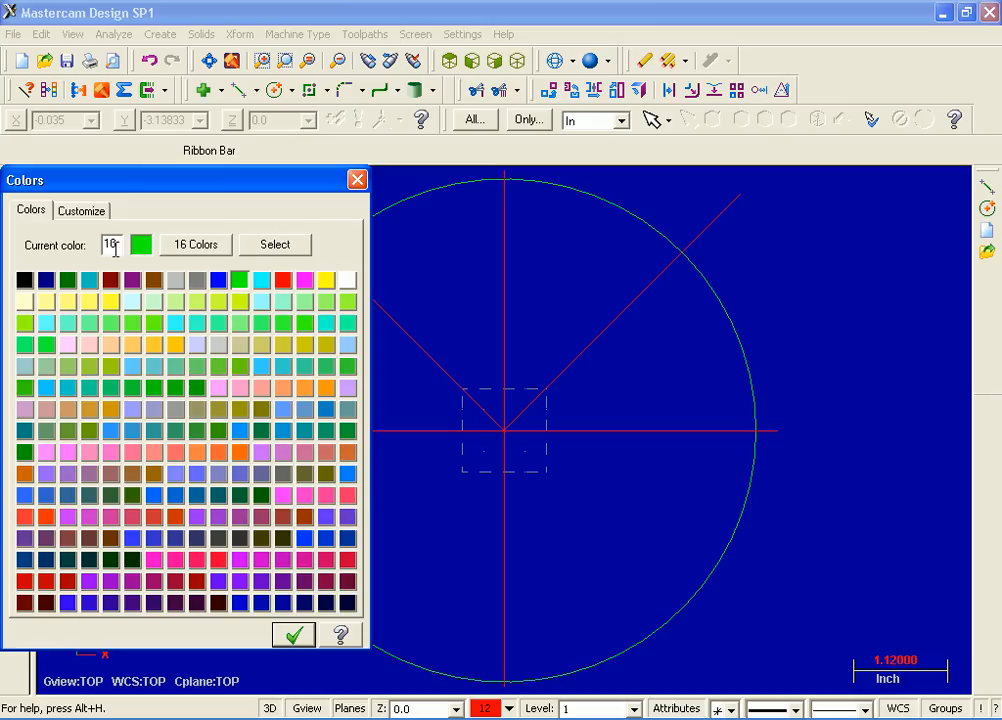
left_click(293, 636)
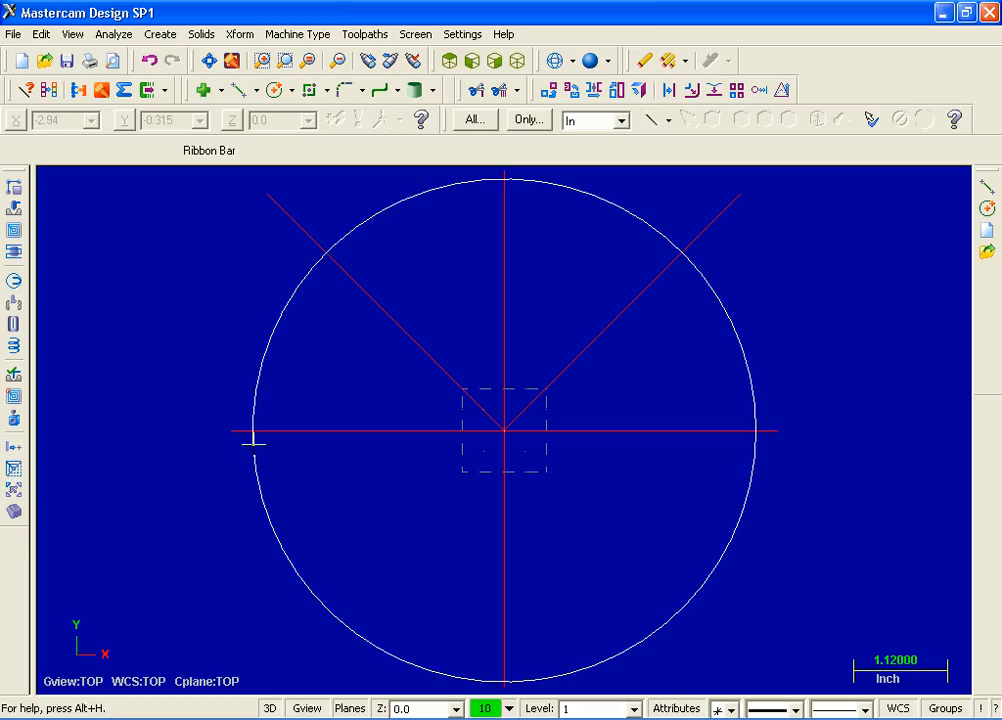
Create a line parallel to the 135-degree construction line, offset 0.75 inch to its upper-right side
left_click(175, 36)
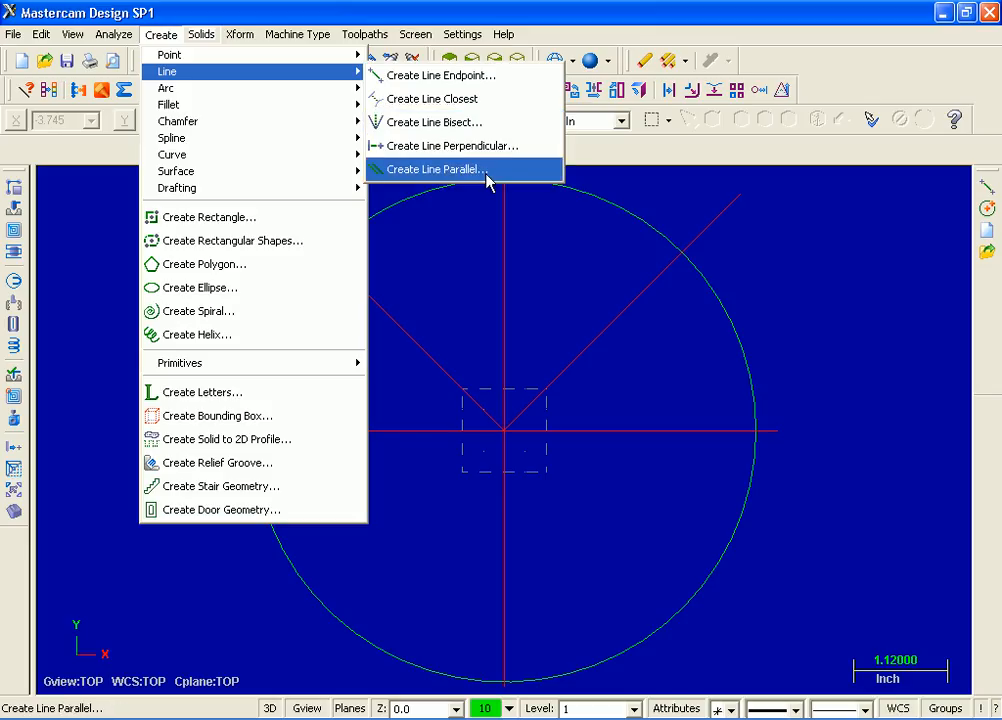
left_click(440, 170)
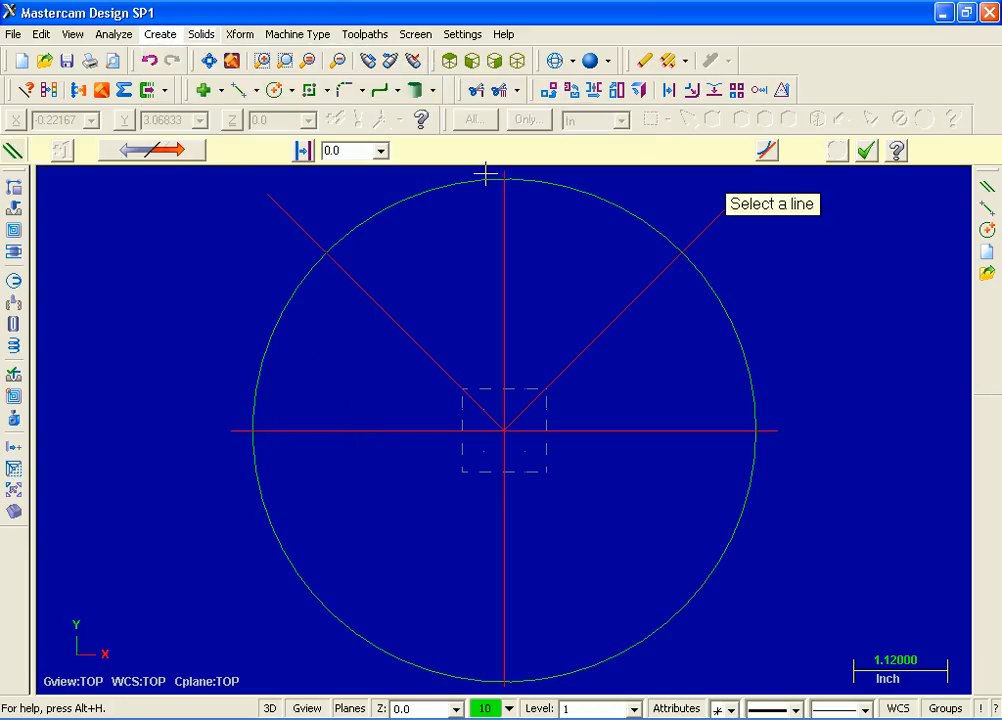
left_click(357, 151)
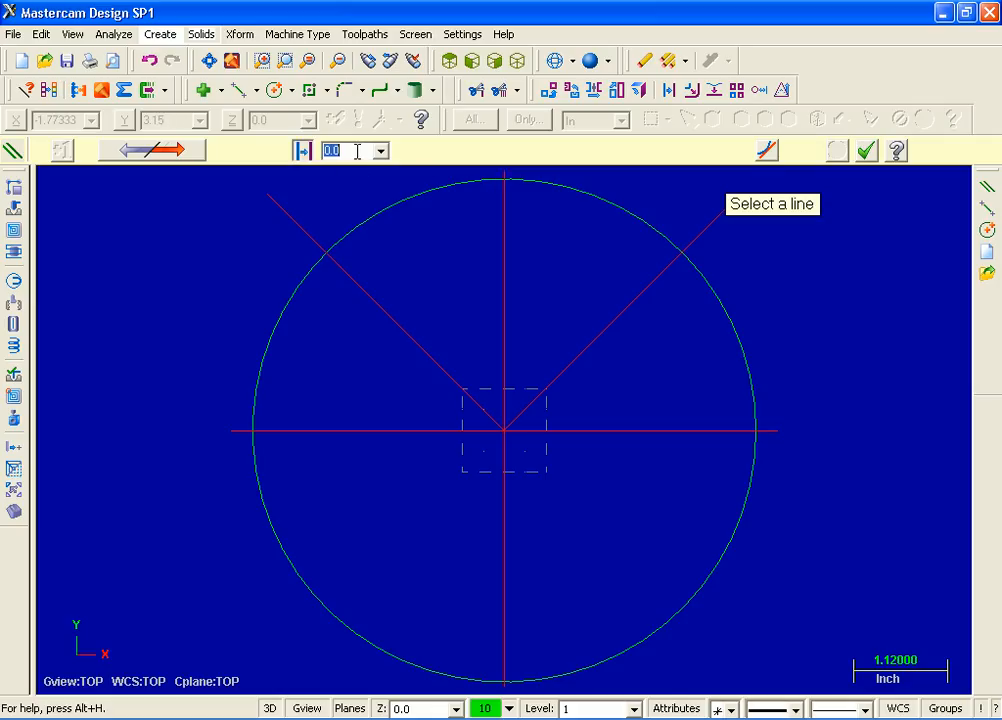
type("0.75")
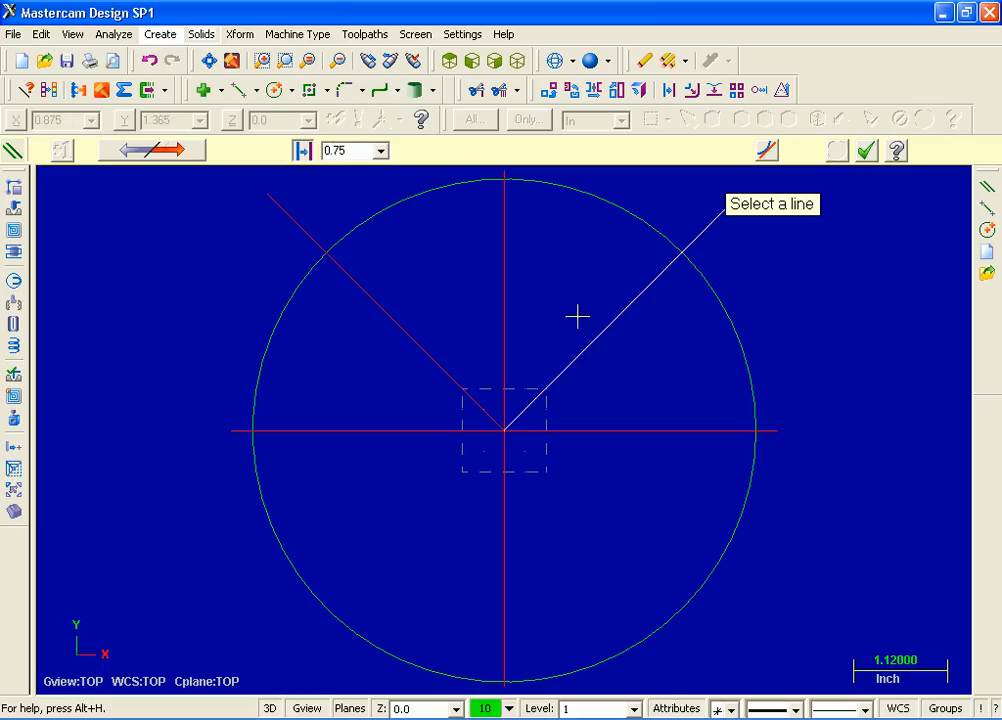
left_click(416, 329)
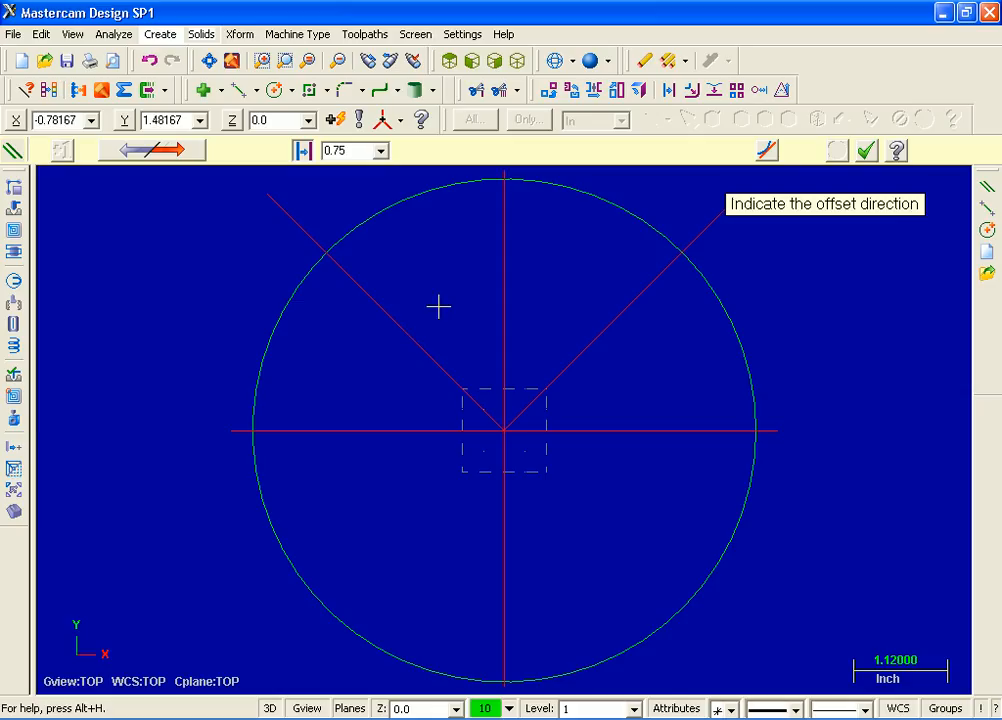
left_click(438, 307)
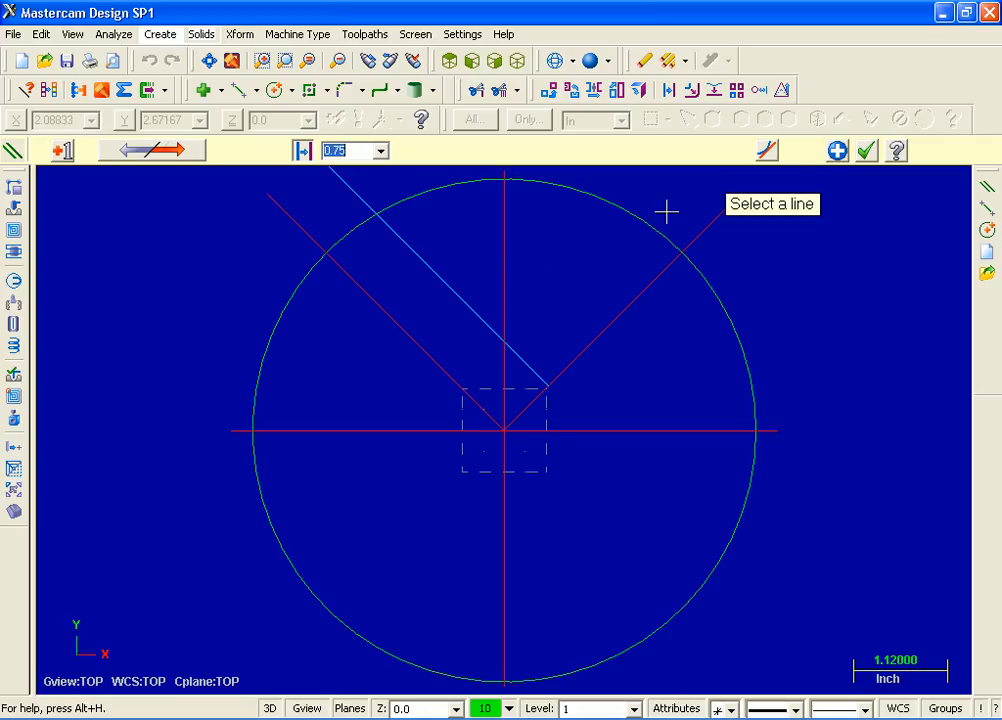
left_click(867, 150)
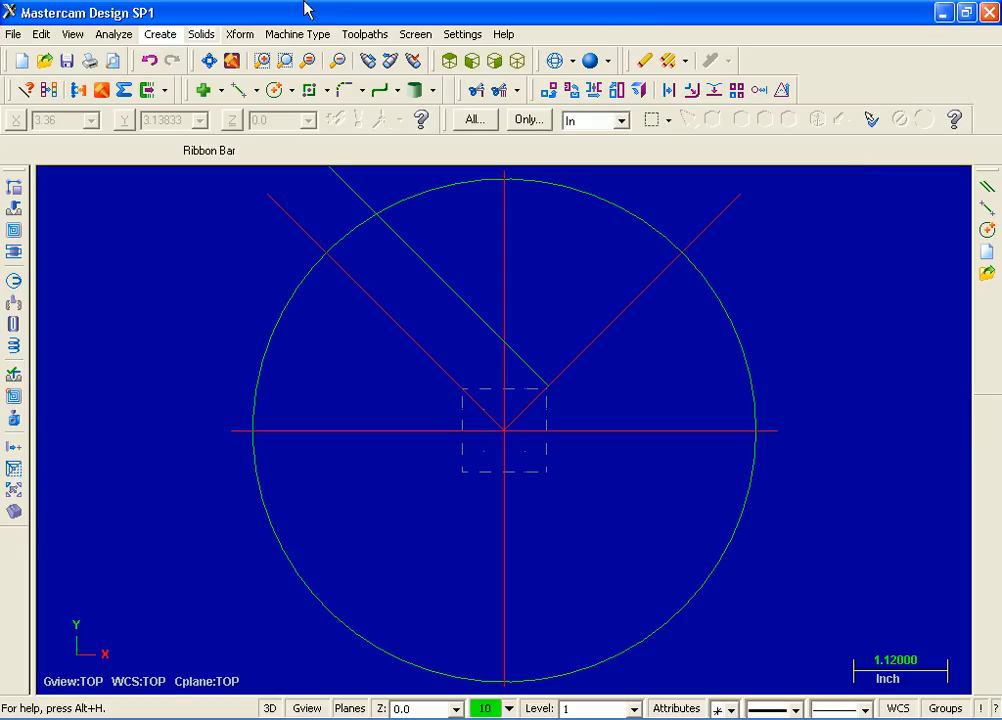
Start a base-point rectangular shape with a width of 2.0 and a height of 0.75 inch
left_click(158, 36)
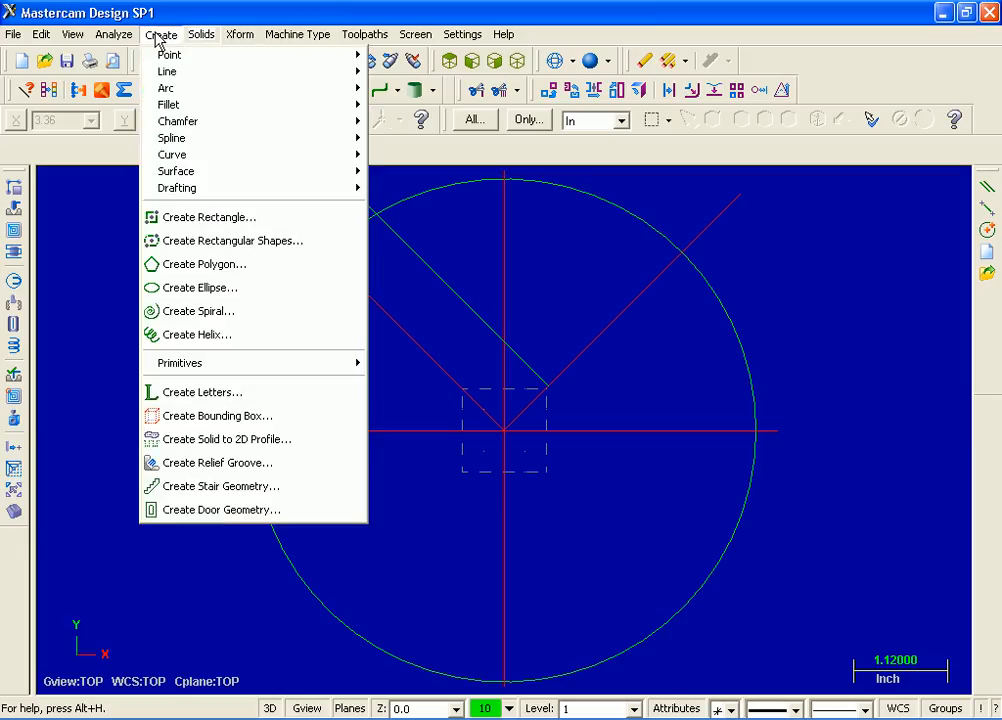
left_click(297, 246)
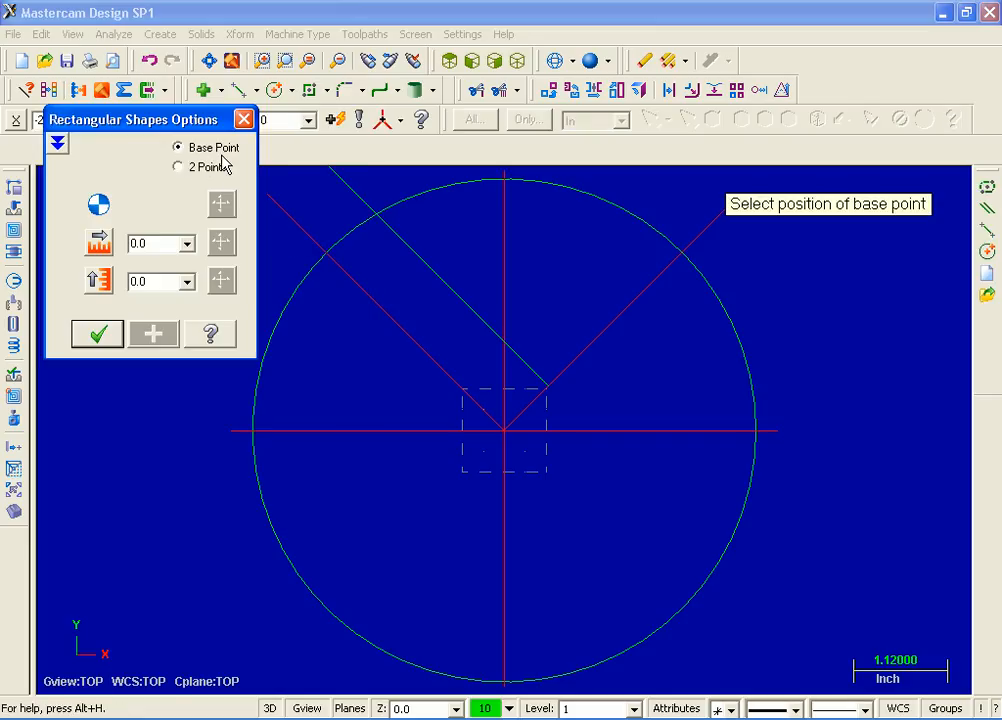
left_click(165, 242)
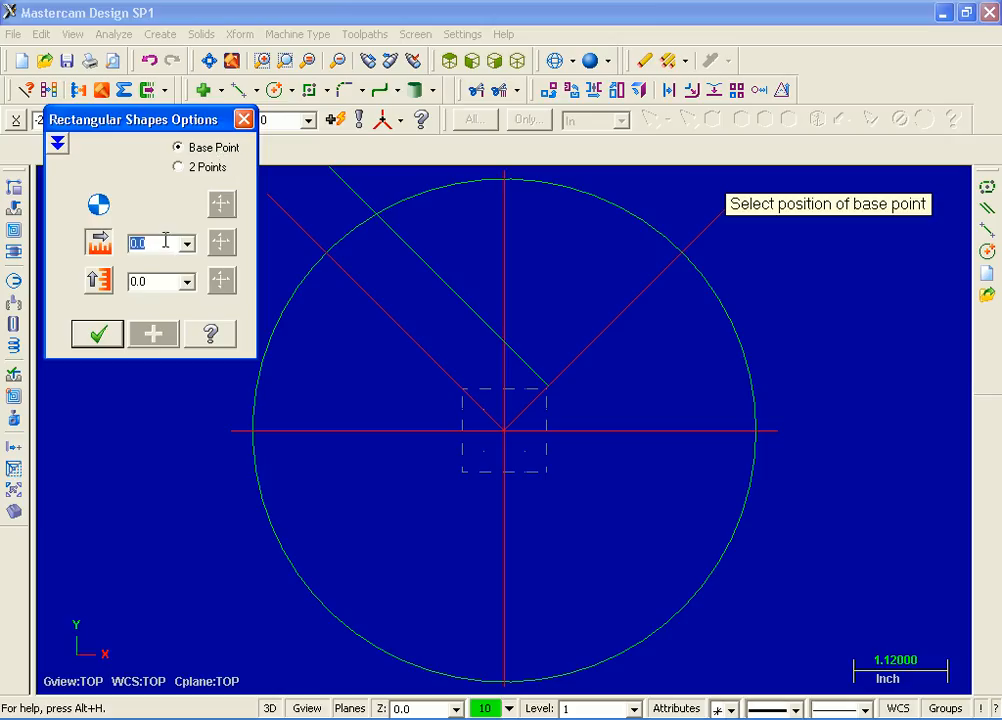
type("2.0")
key("Return")
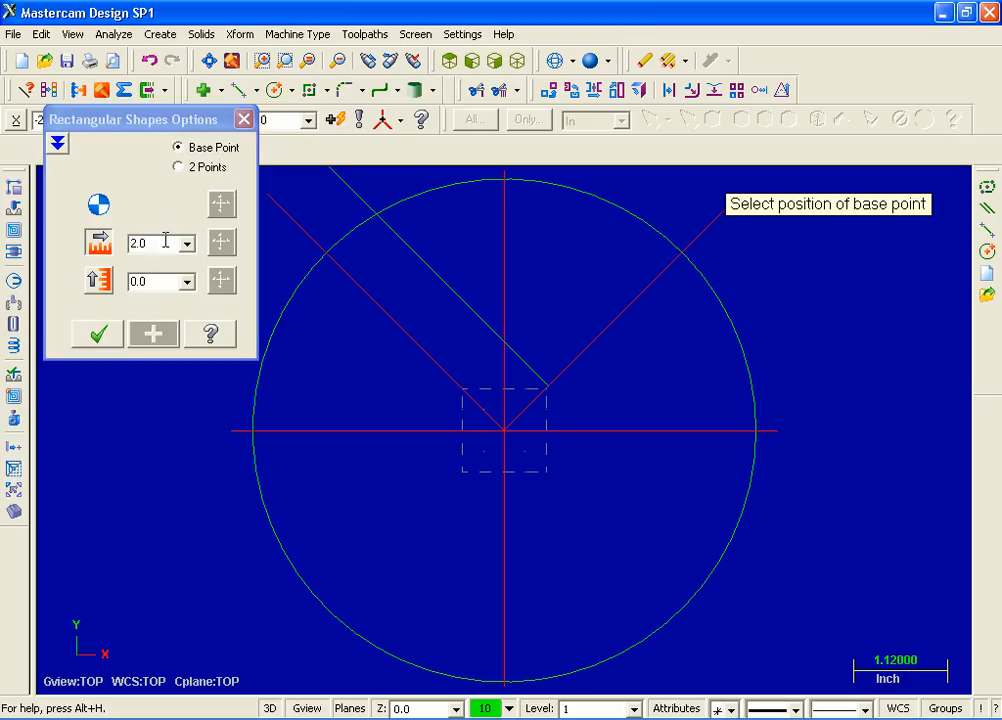
left_click(158, 284)
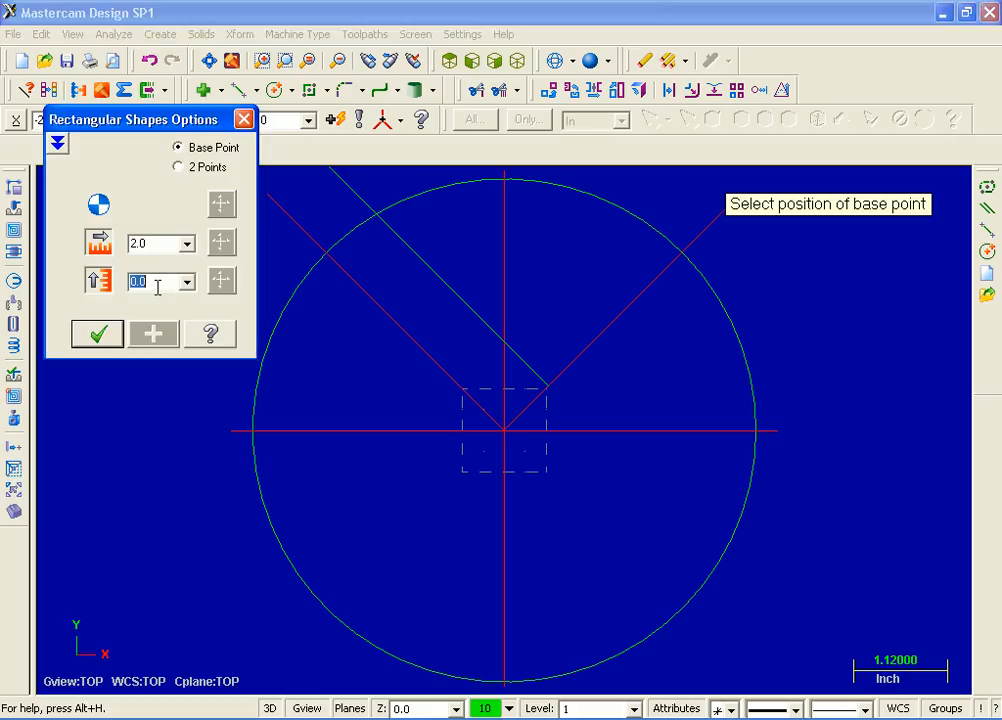
type("0.75")
key("Return")
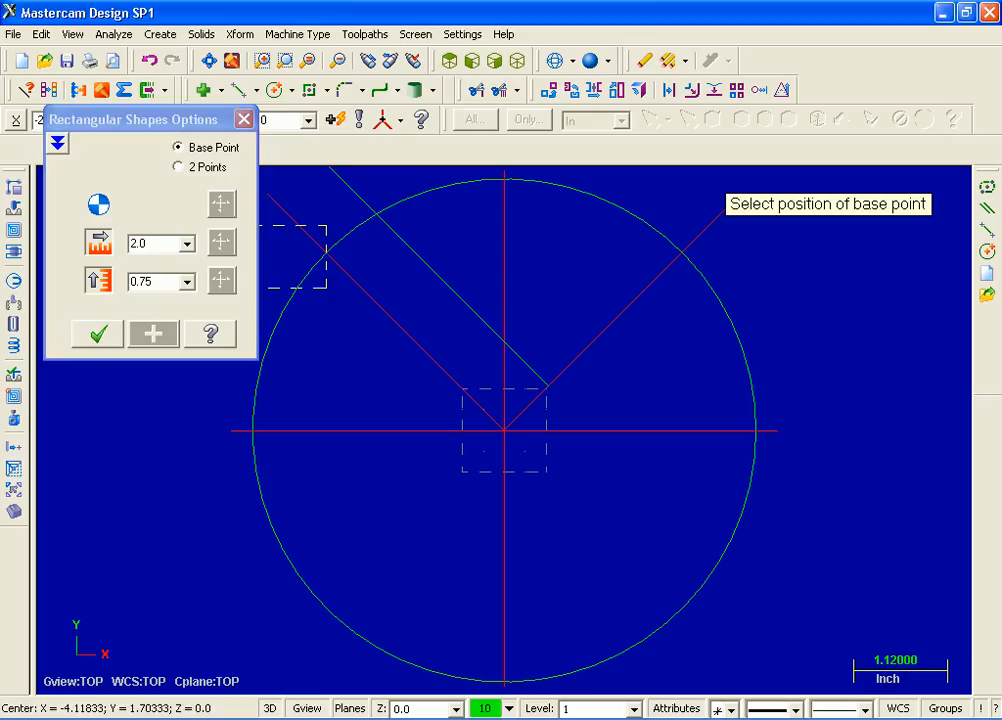
Expand the rectangular shape options and set a corner radius of 0.02 and a rotation of 45 degrees
left_click(57, 146)
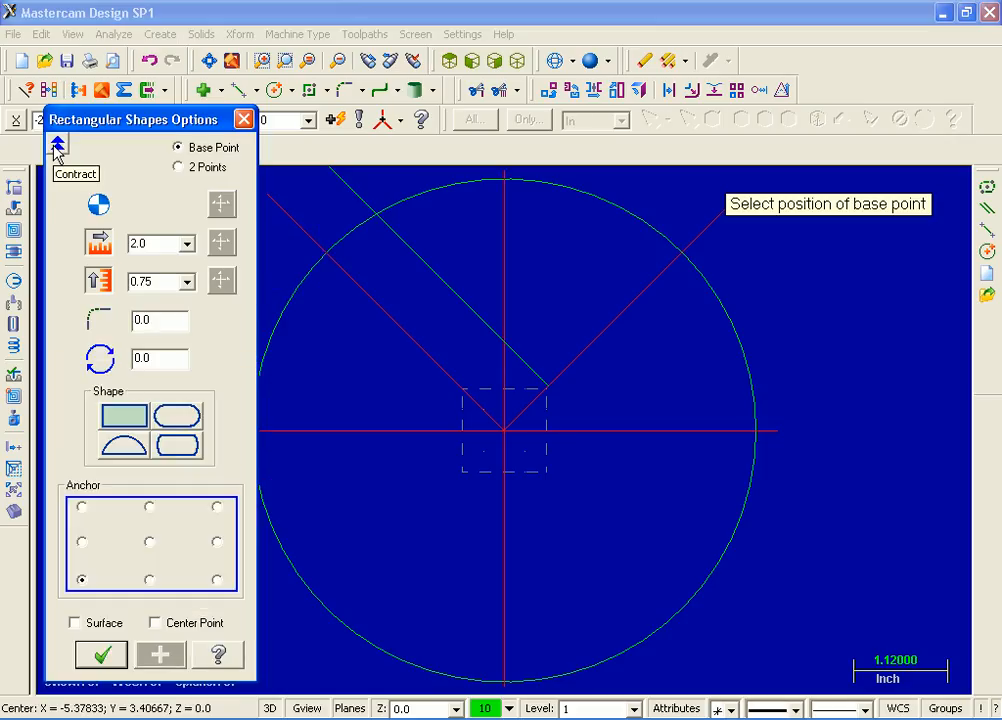
left_click(168, 322)
type("2")
double_click(170, 357)
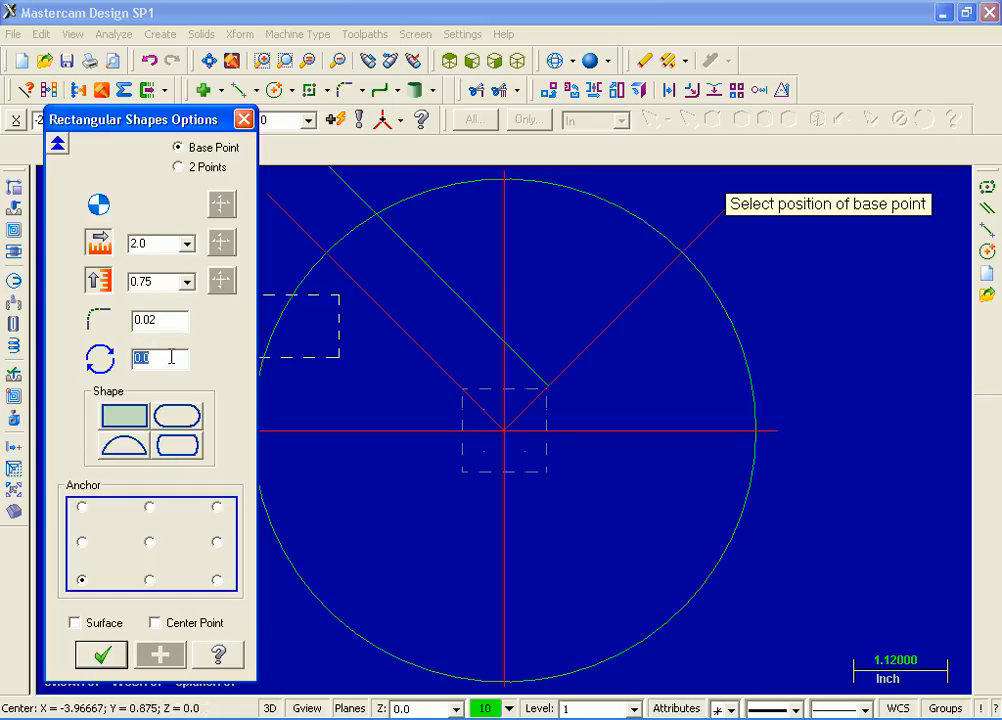
type("45")
key("Return")
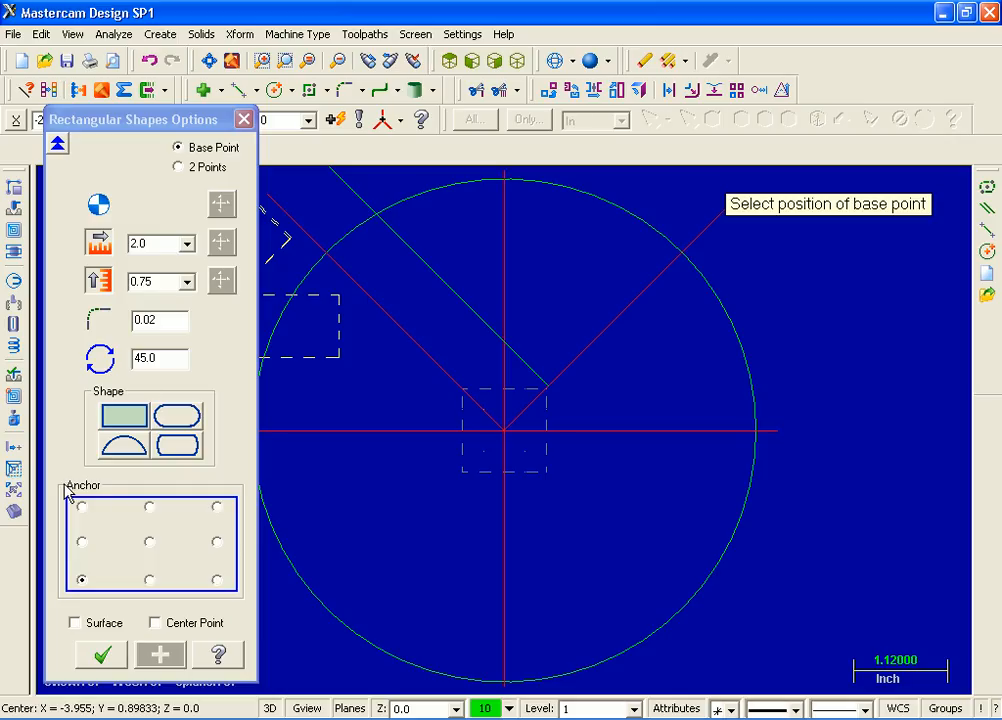
Anchor the rectangle at the midpoint of its short side and place it where the 45-degree line meets the parallel line
left_click(86, 540)
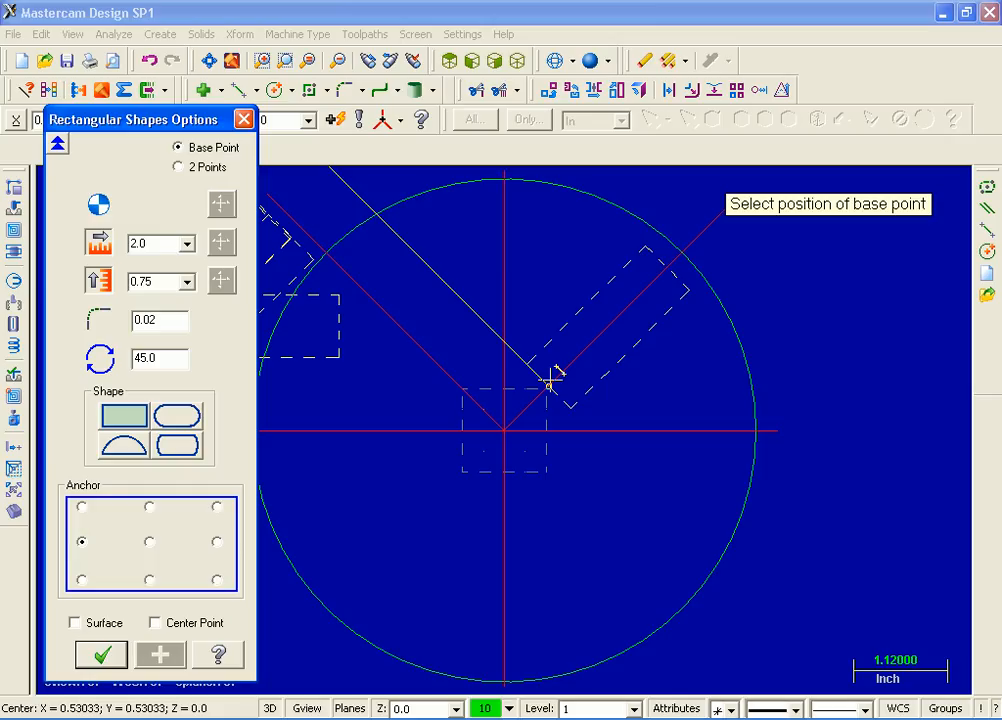
left_click(550, 380)
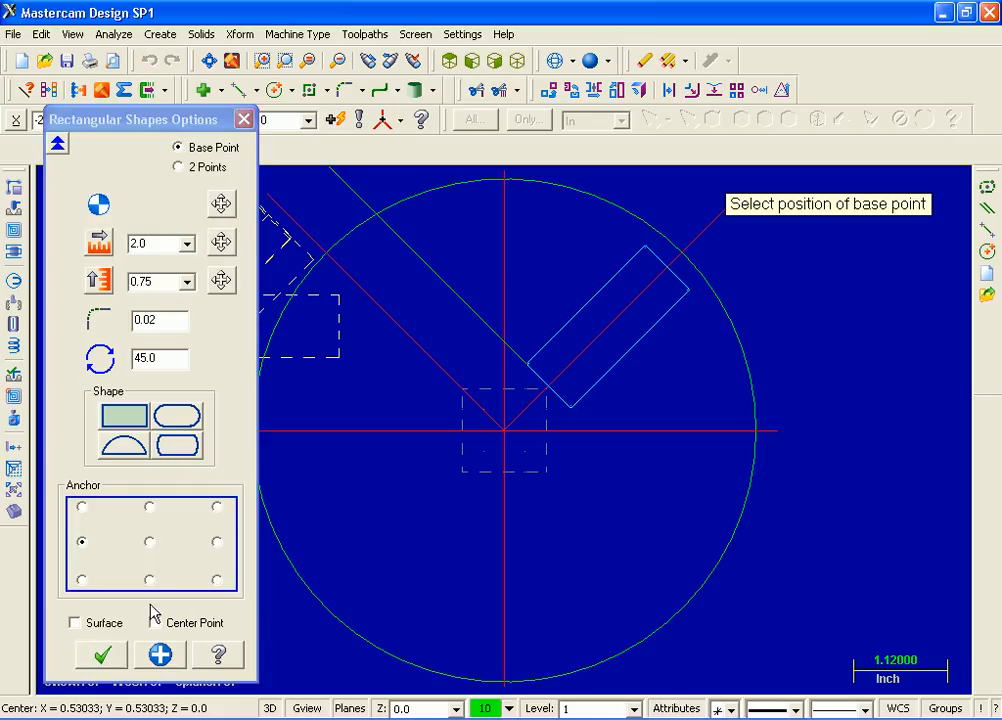
left_click(105, 655)
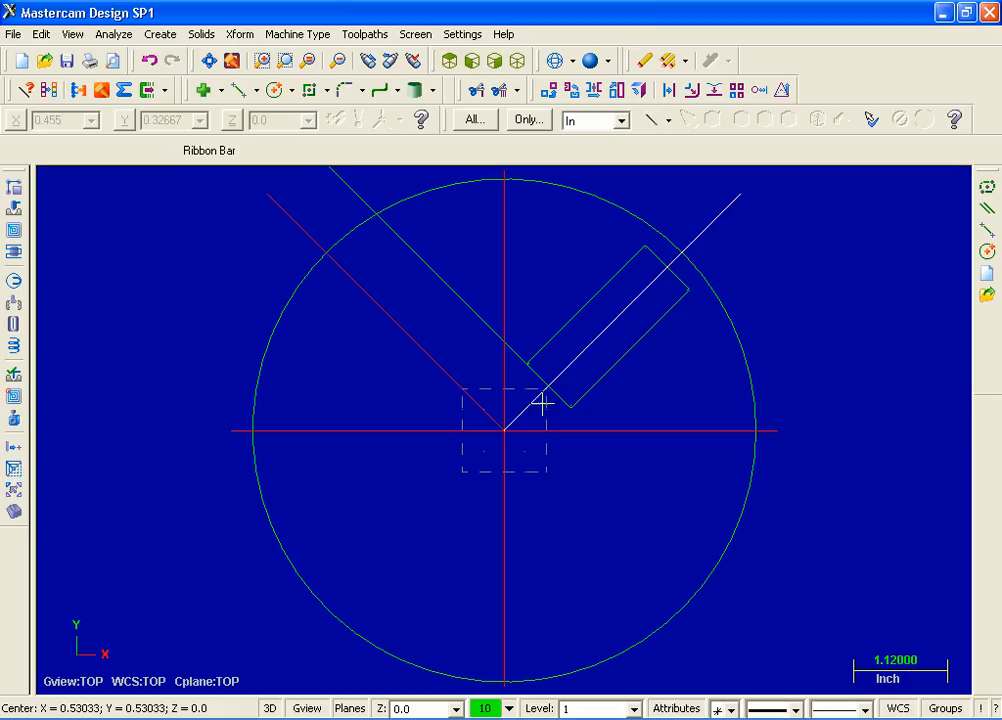
Delete the 45-degree line, the 135-degree line and the offset parallel line, and refresh the display
left_click(579, 353)
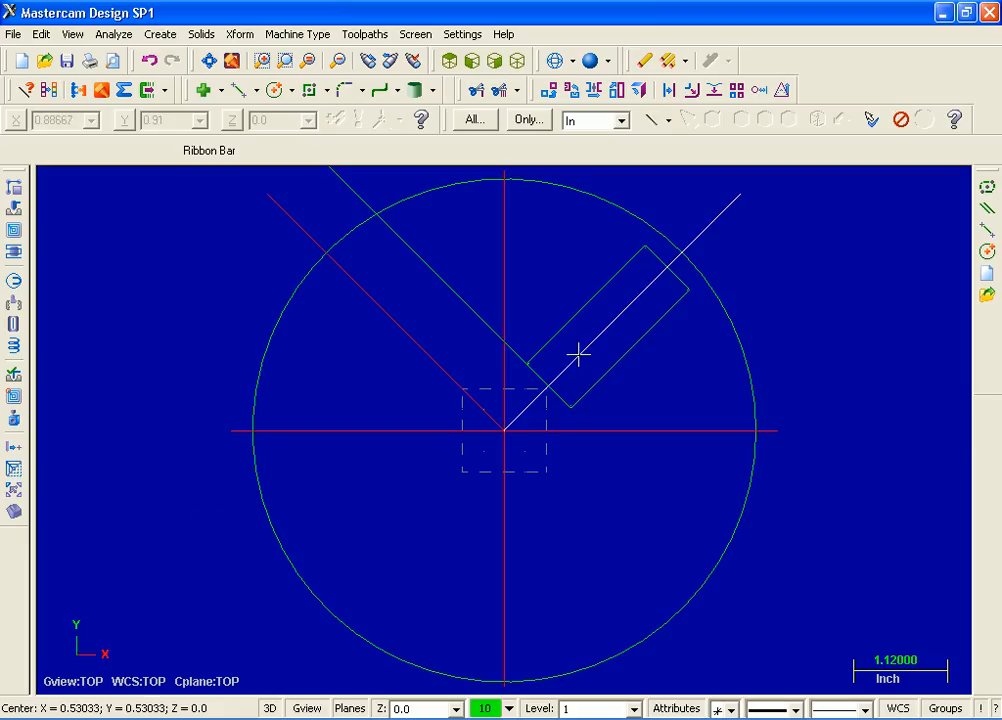
left_click(419, 346)
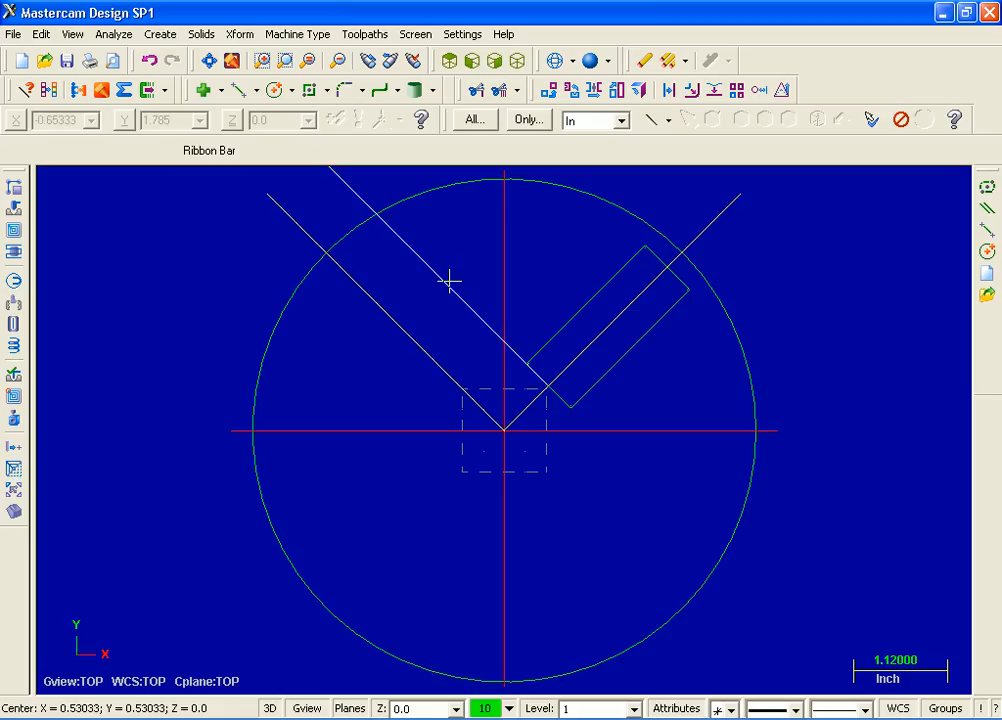
left_click(449, 279)
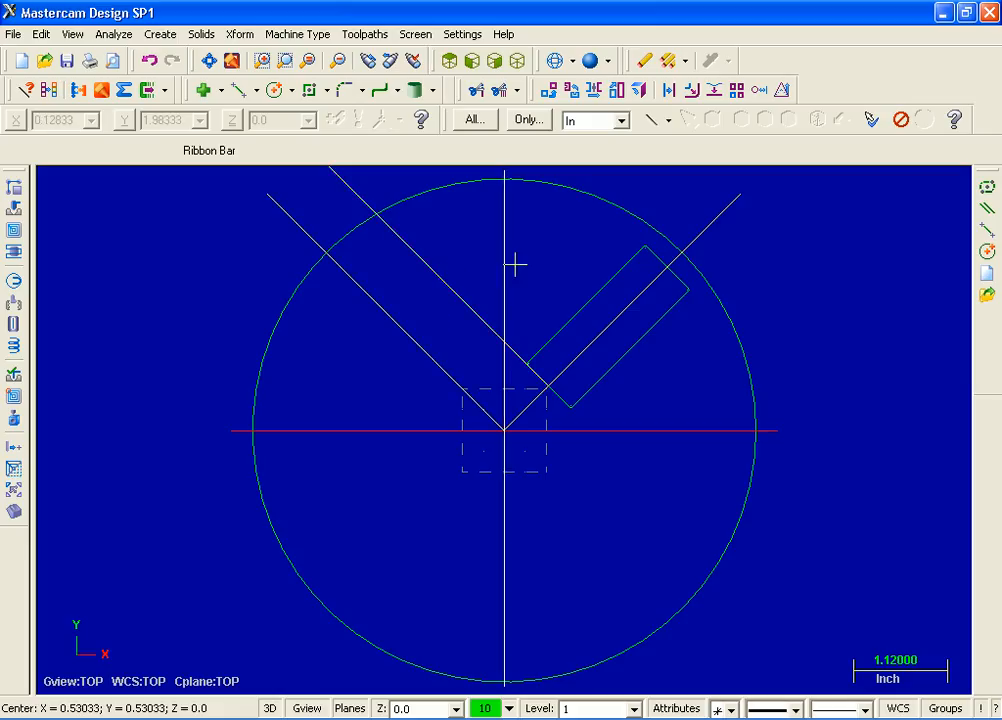
left_click(641, 62)
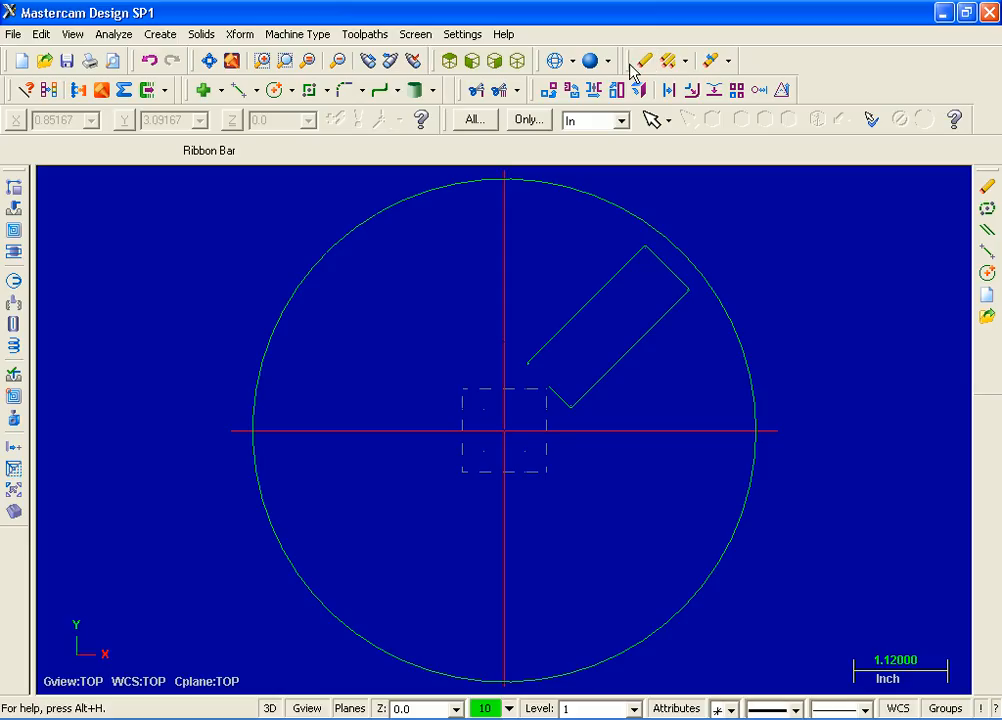
left_click(234, 64)
Create a line parallel to the rectangle's short side nearest the origin, offset 0.35 inch into the rectangle
left_click(286, 62)
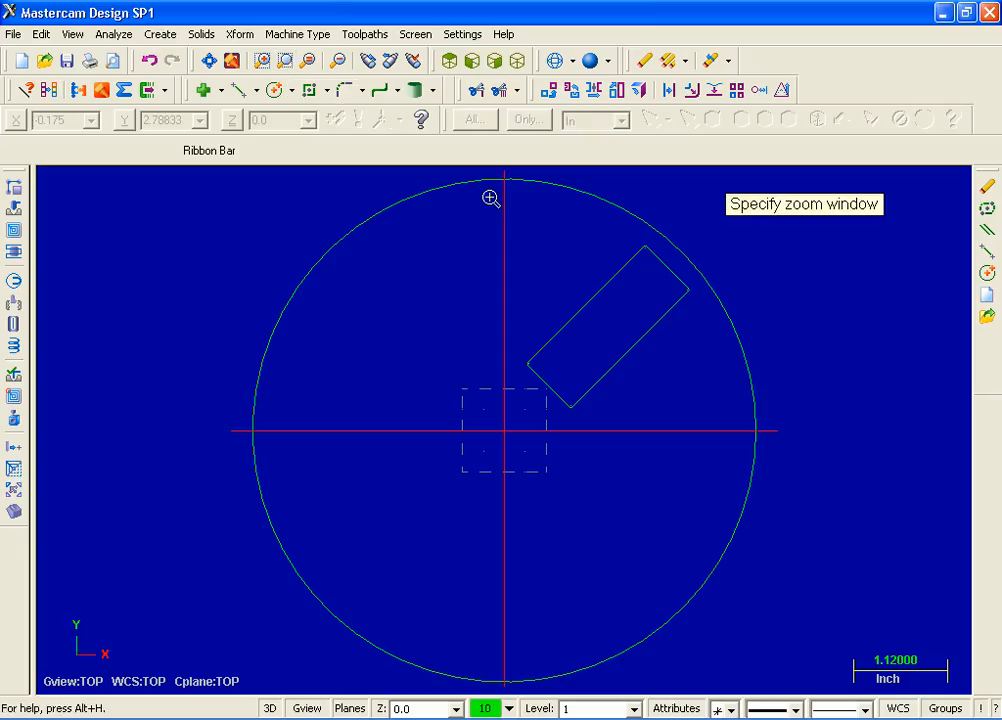
left_click(490, 179)
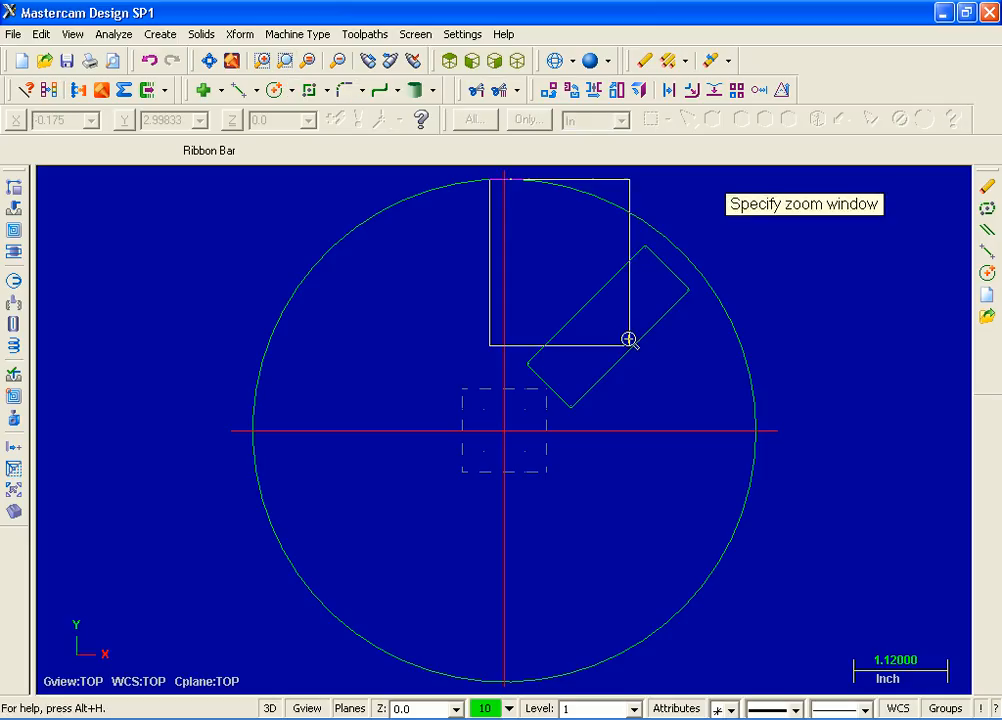
left_click(776, 448)
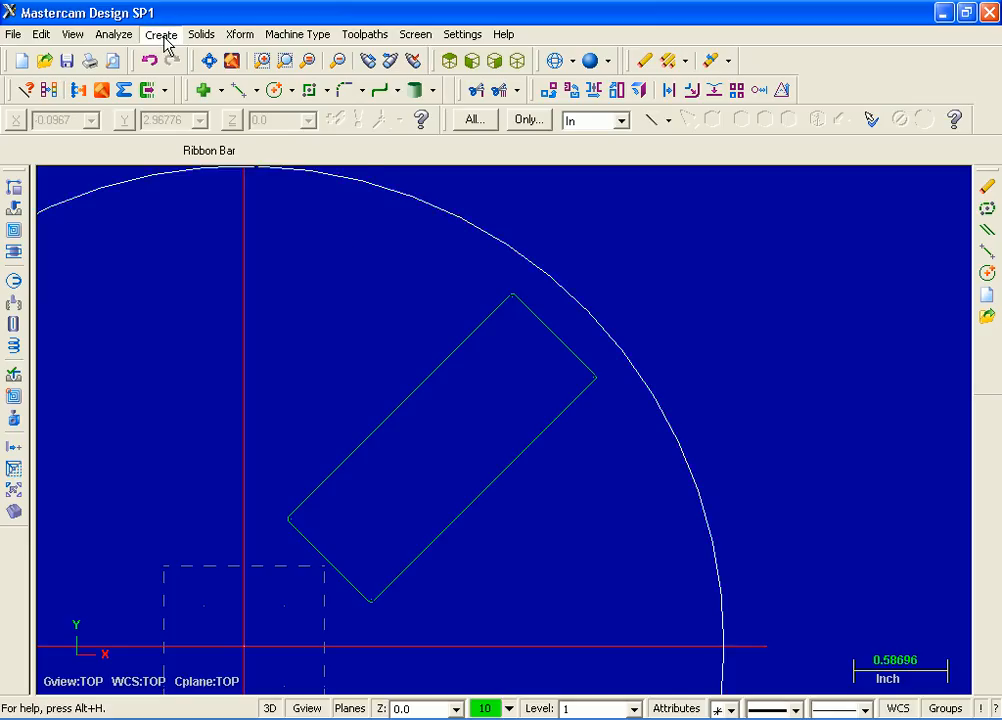
left_click(165, 38)
mouse_move(163, 72)
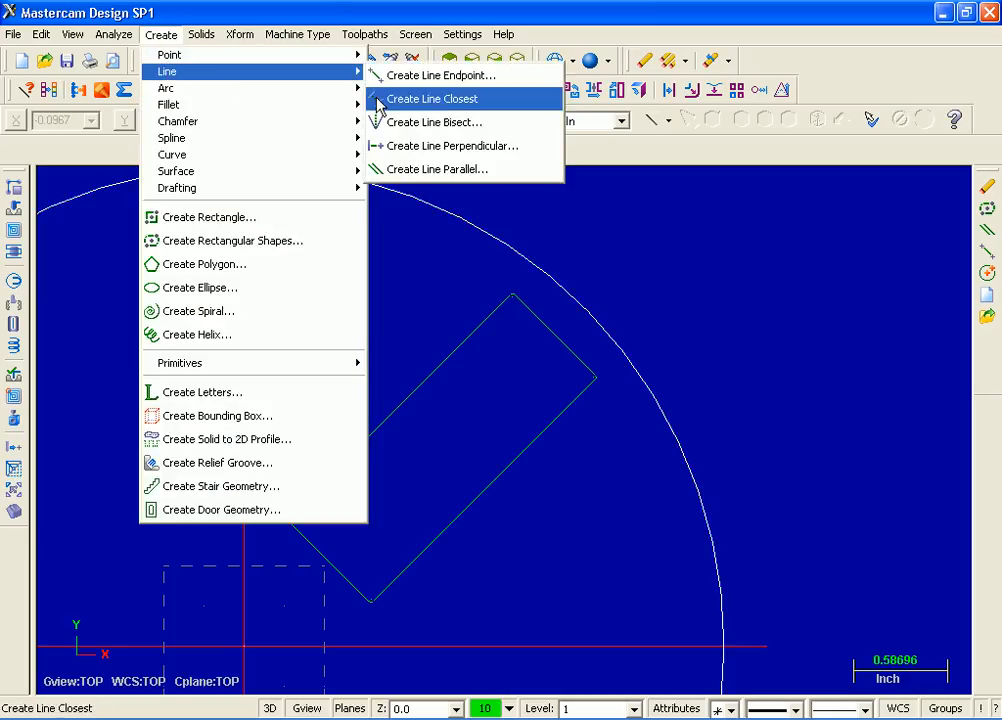
left_click(498, 175)
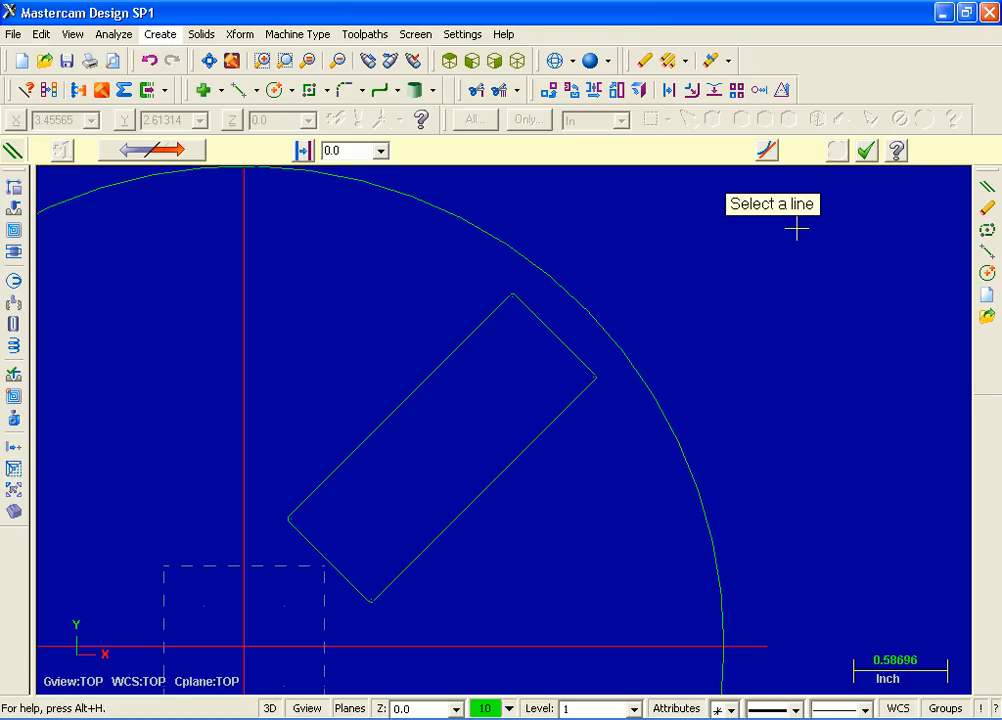
left_click(335, 563)
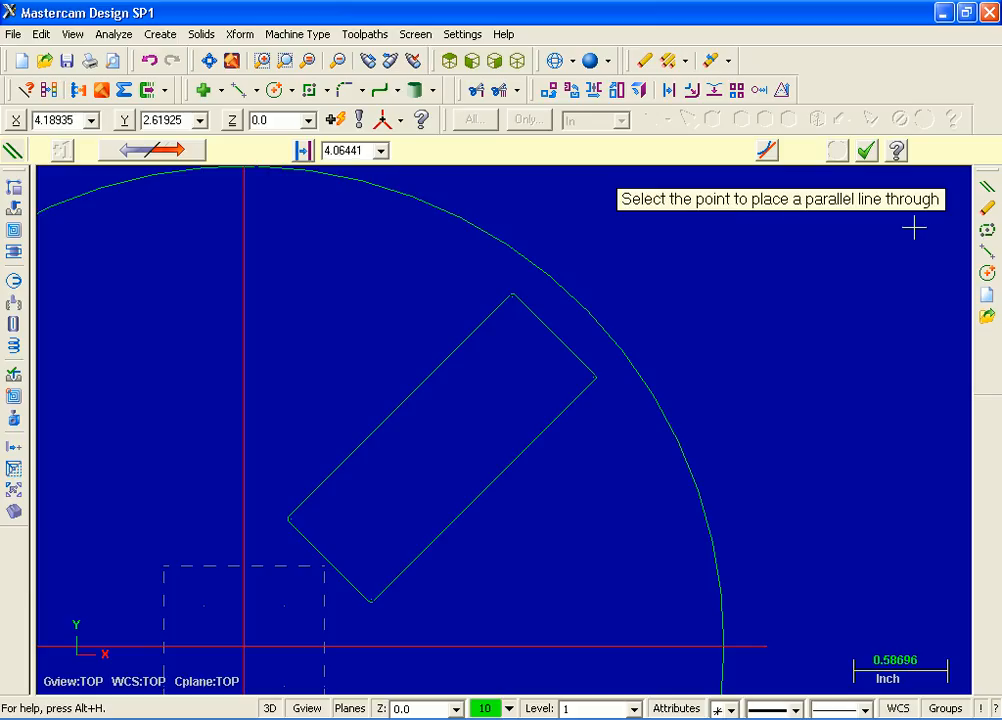
left_click(363, 544)
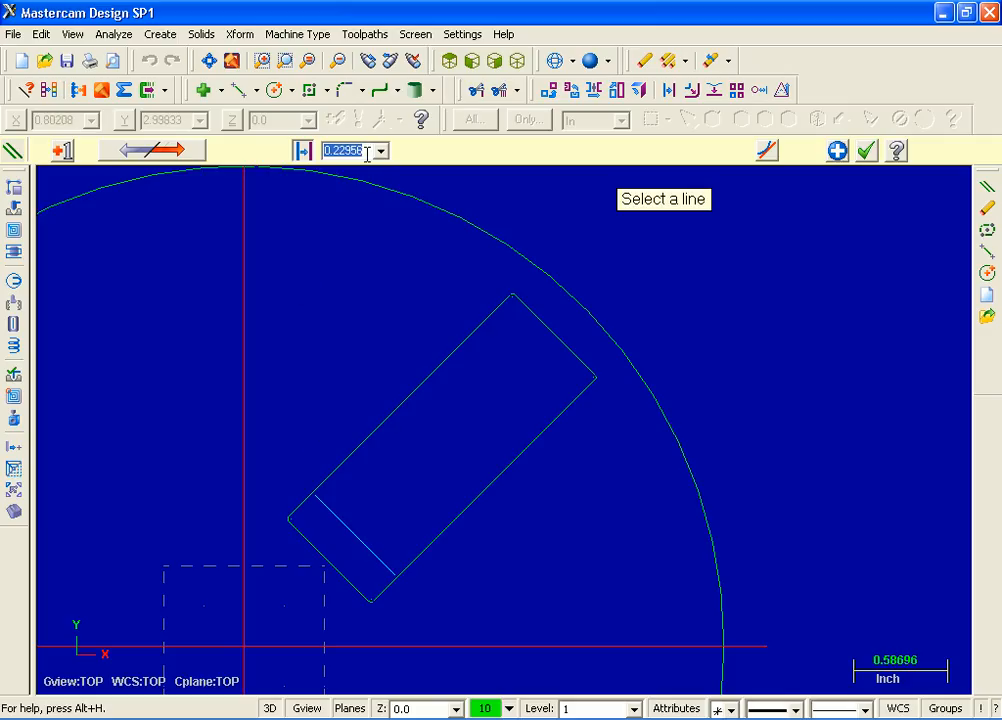
type("0.35")
key("Return")
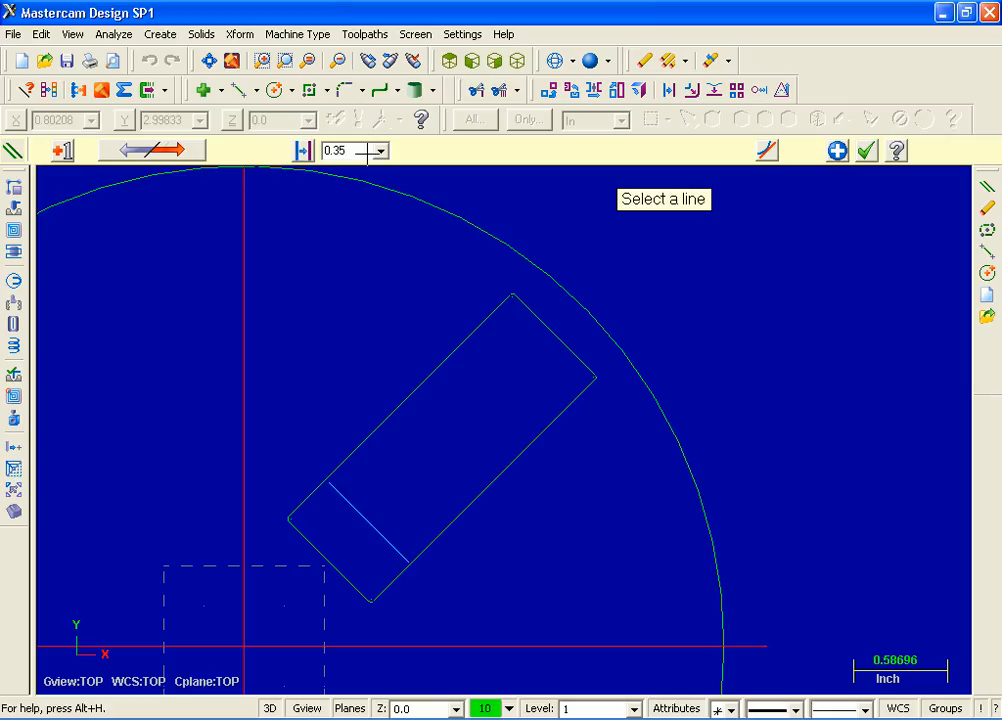
left_click(840, 154)
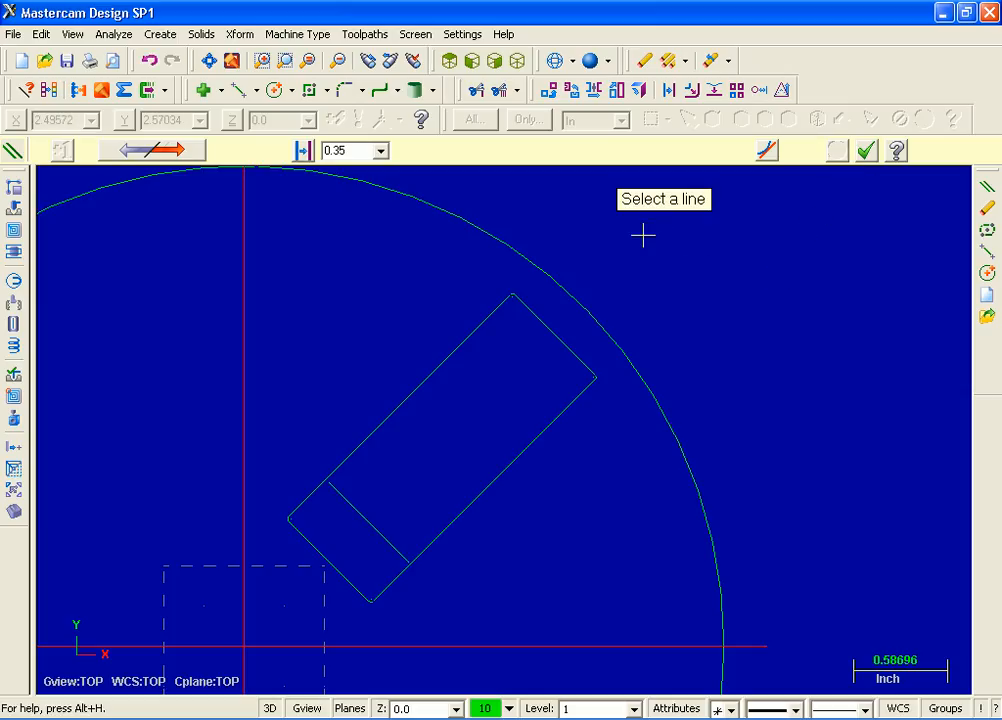
Create another parallel line offset 0.25 inch from the new inner line, toward the rectangle's middle
left_click(371, 514)
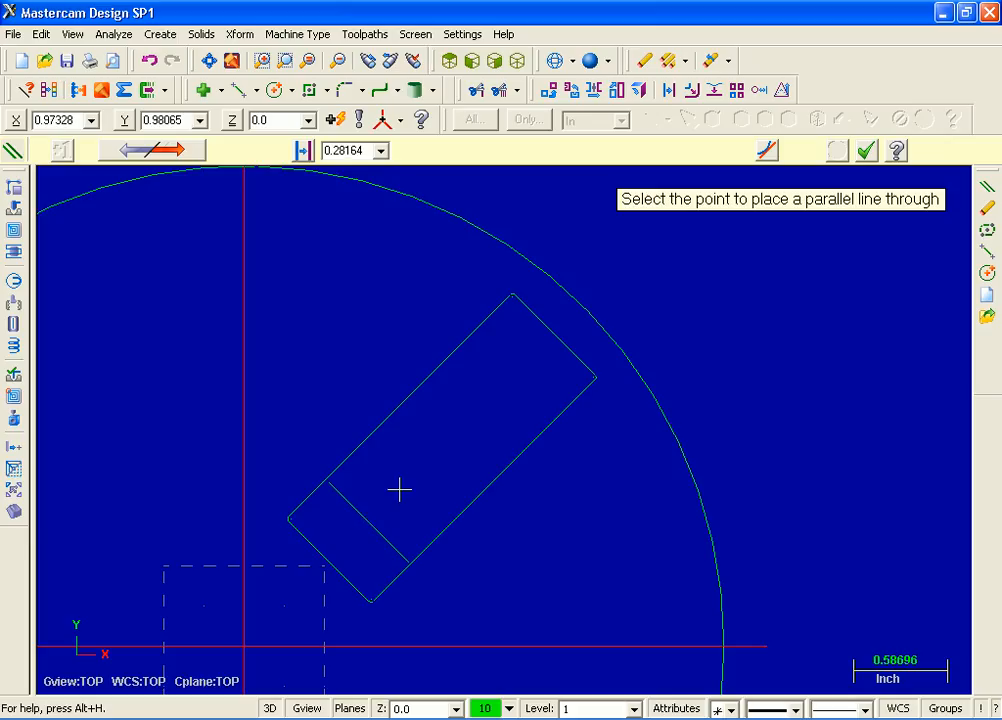
left_click(399, 489)
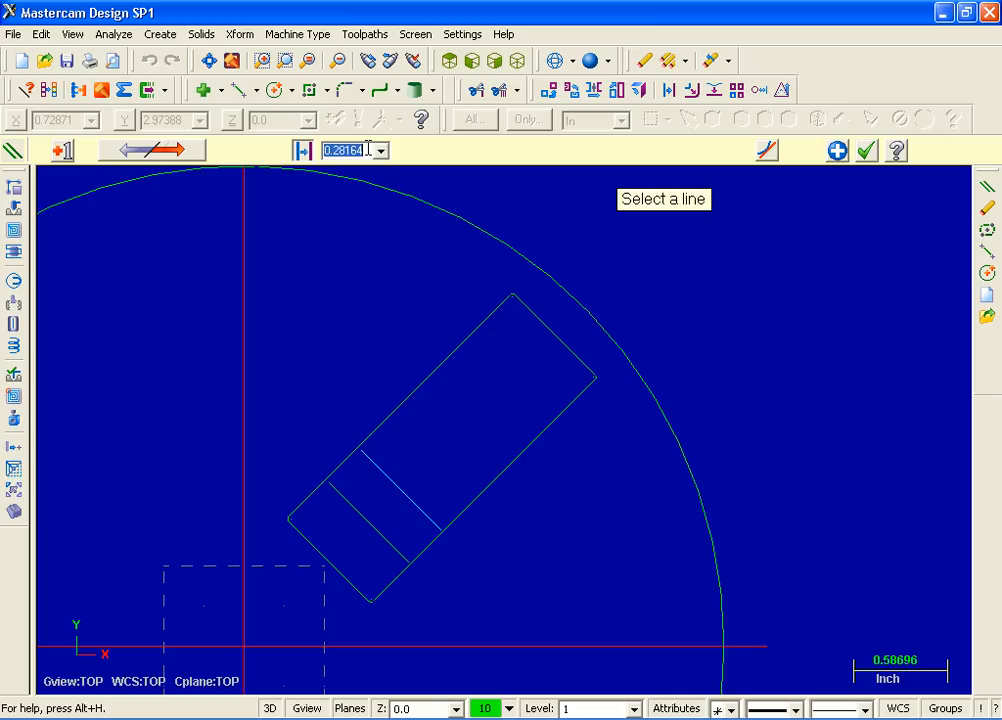
type("0.25")
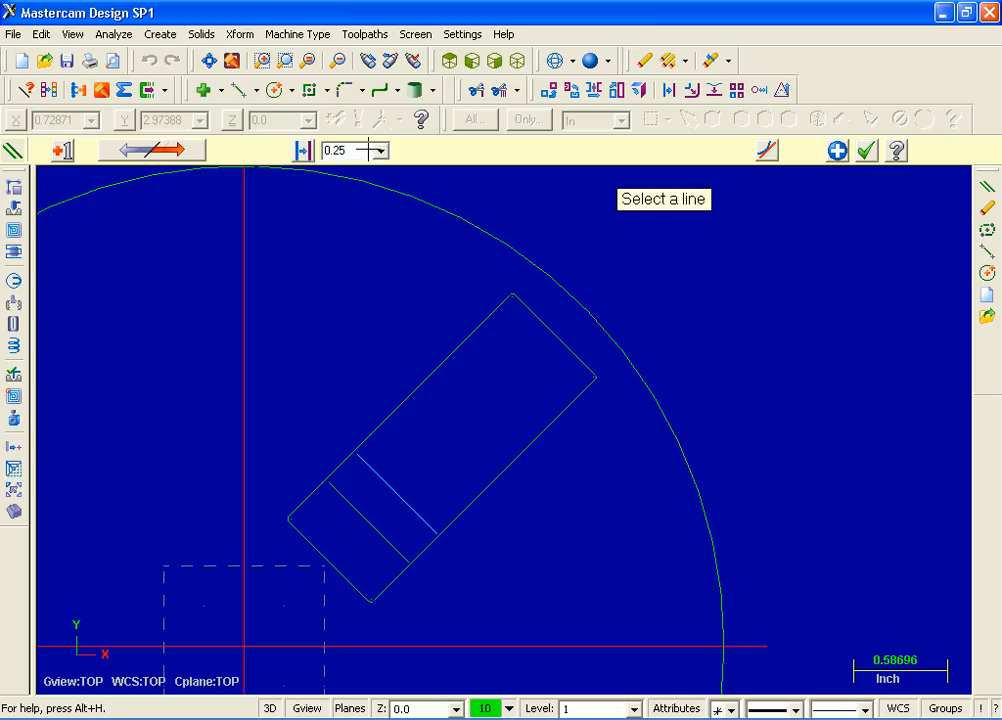
left_click(837, 151)
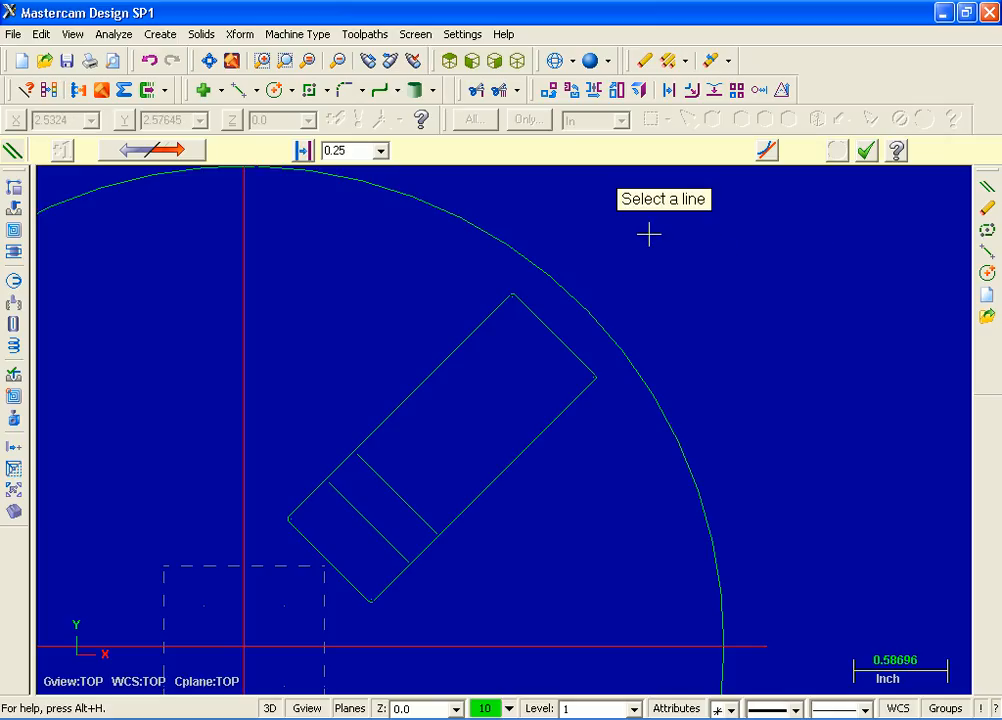
Create a line parallel to the rectangle's outer short side, offset 0.35 inch into the rectangle
left_click(538, 323)
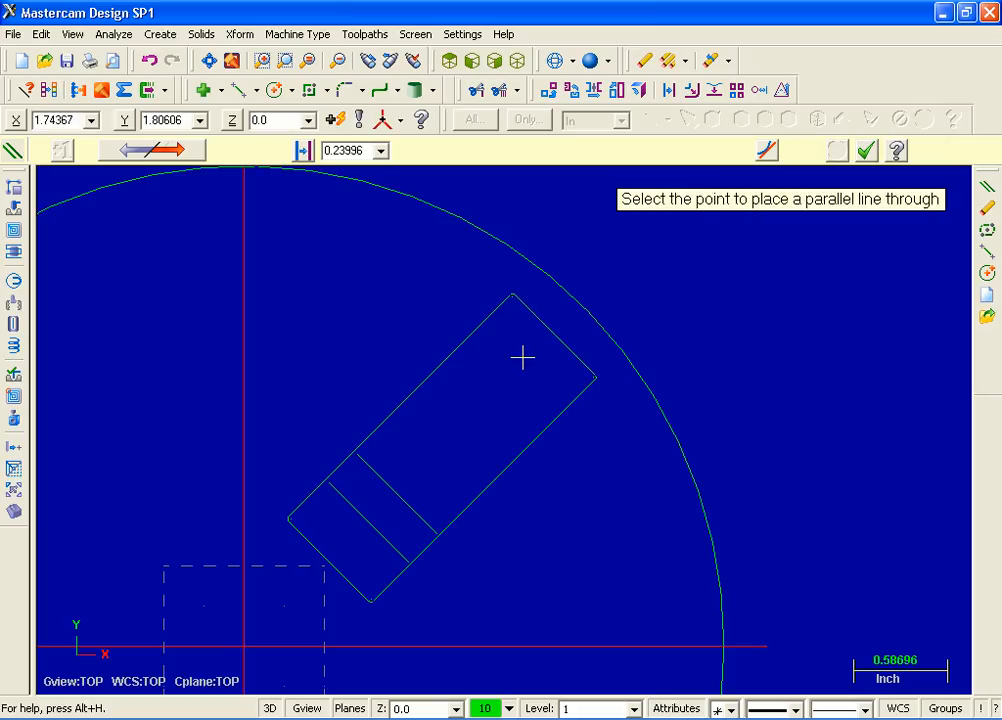
left_click(522, 357)
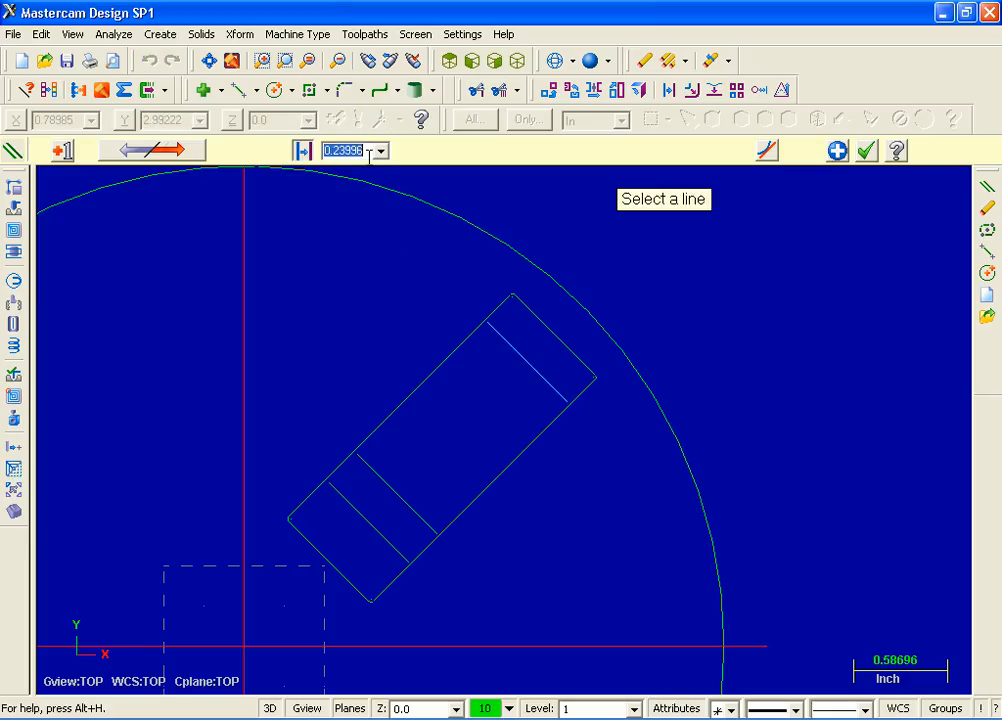
type("0.35")
key("Return")
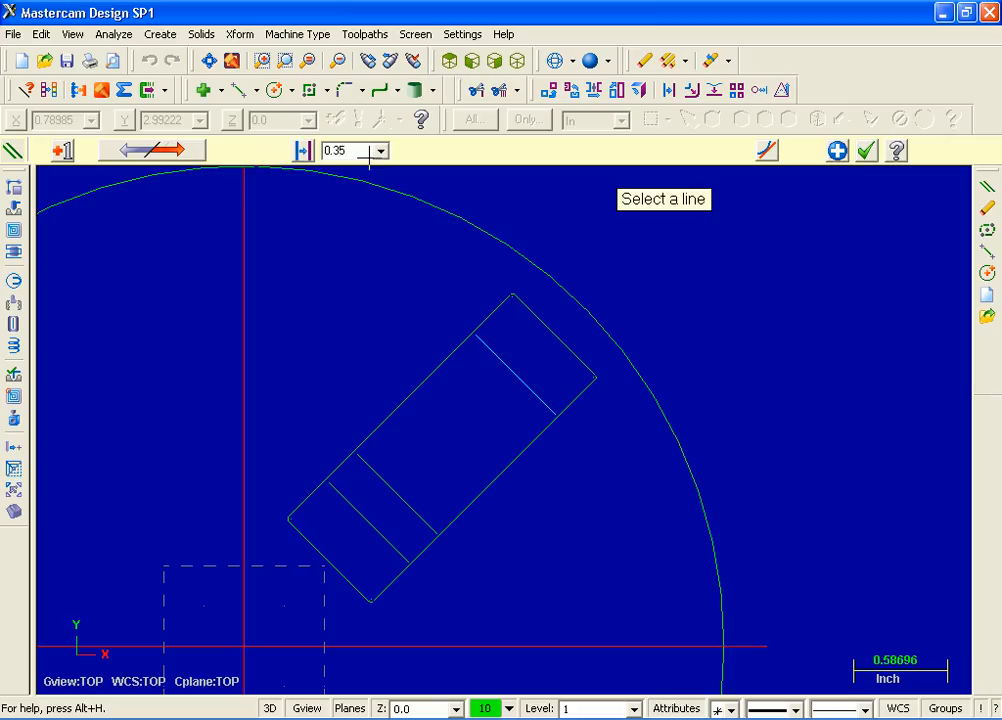
left_click(838, 151)
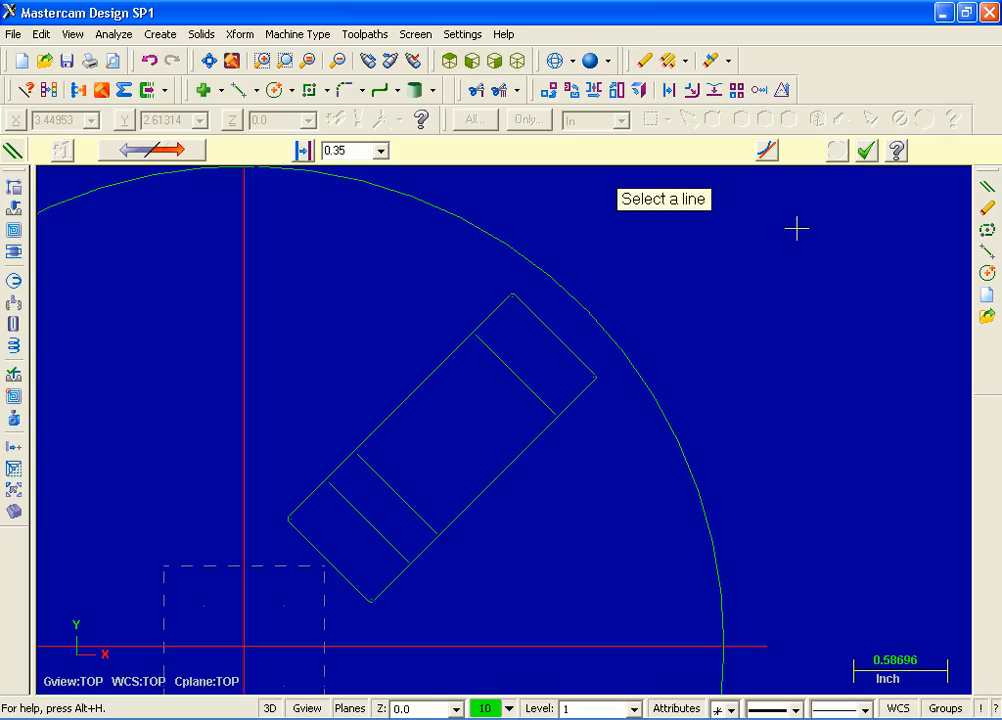
Create a parallel line offset 0.25 inch from the outer inner line, toward the rectangle's middle
left_click(515, 372)
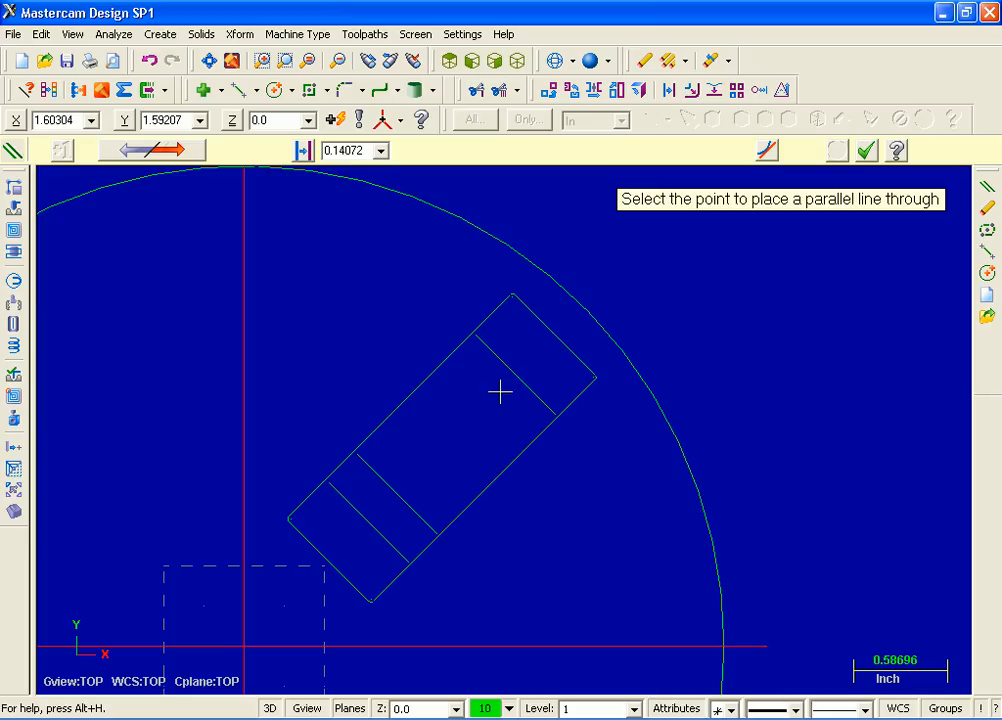
left_click(500, 392)
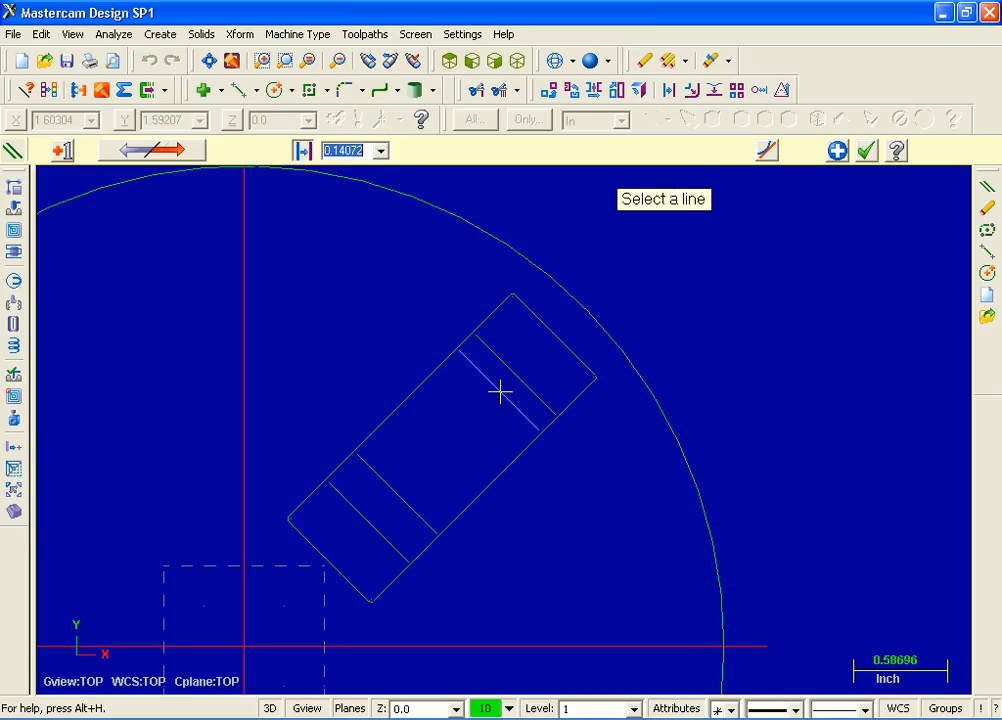
type("0")
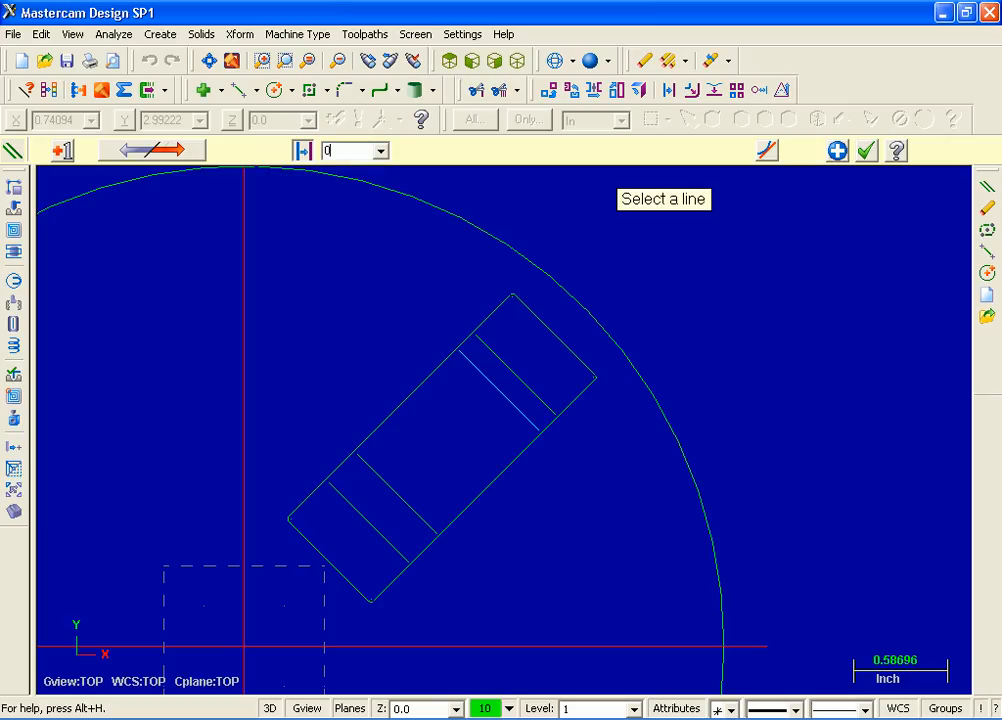
type(".25")
key("Return")
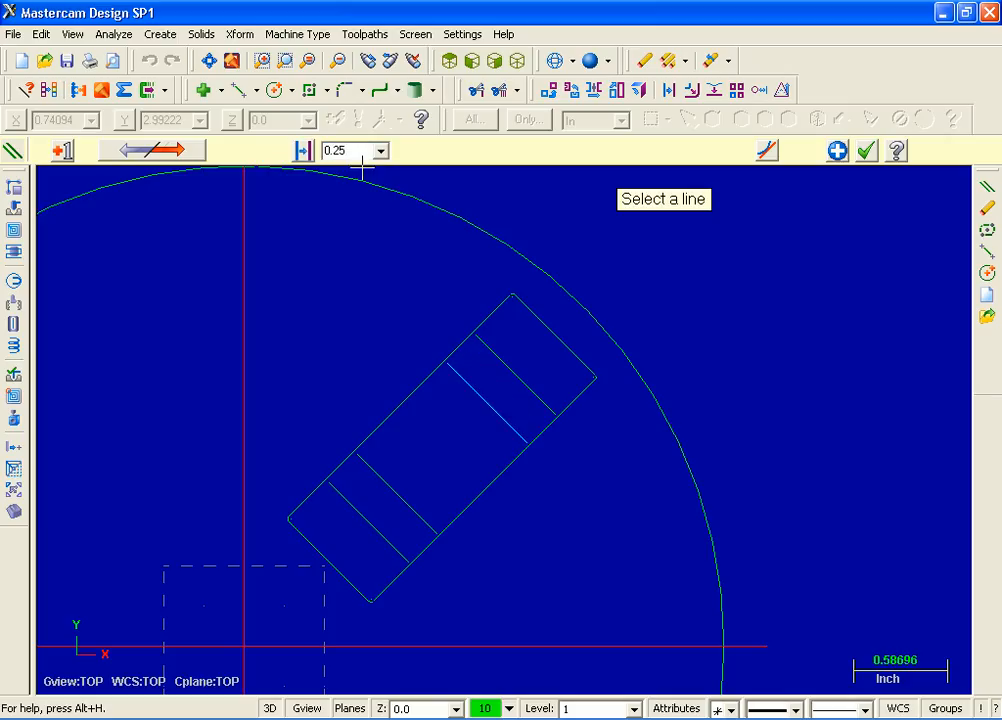
left_click(837, 150)
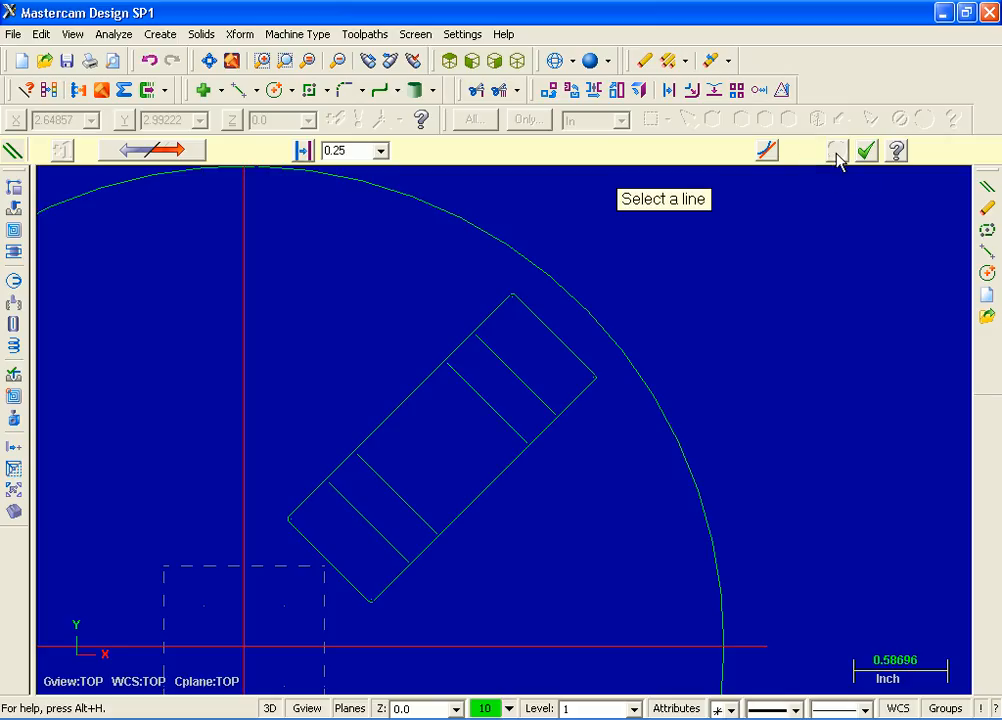
Create a line parallel to the rectangle's upper-left long side, offset 0.275 inch into the rectangle
left_click(420, 393)
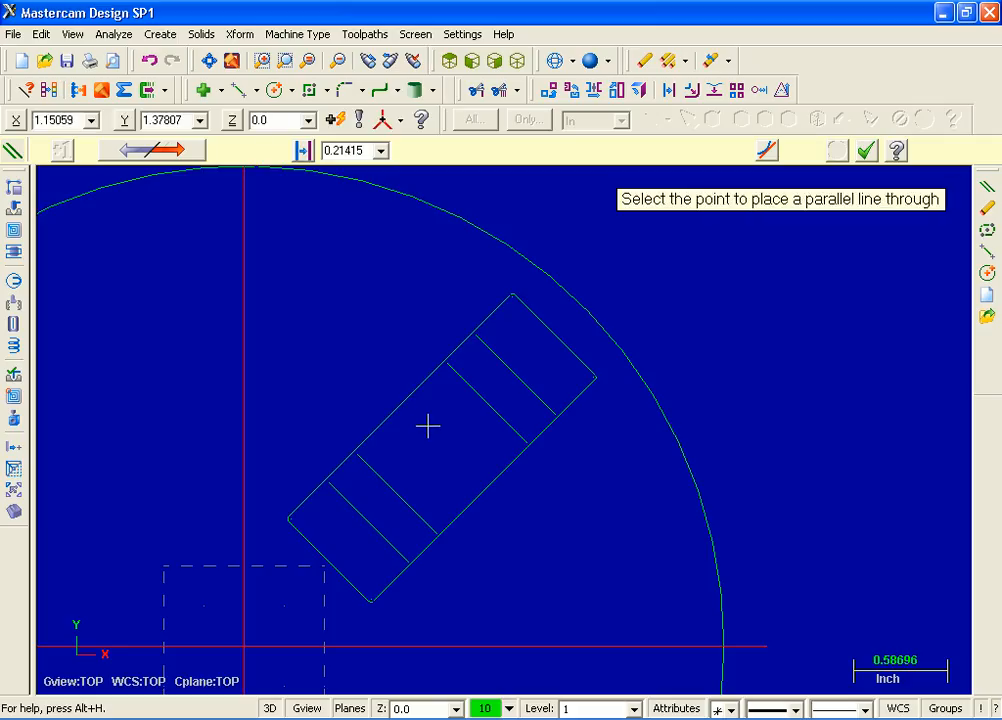
left_click(427, 426)
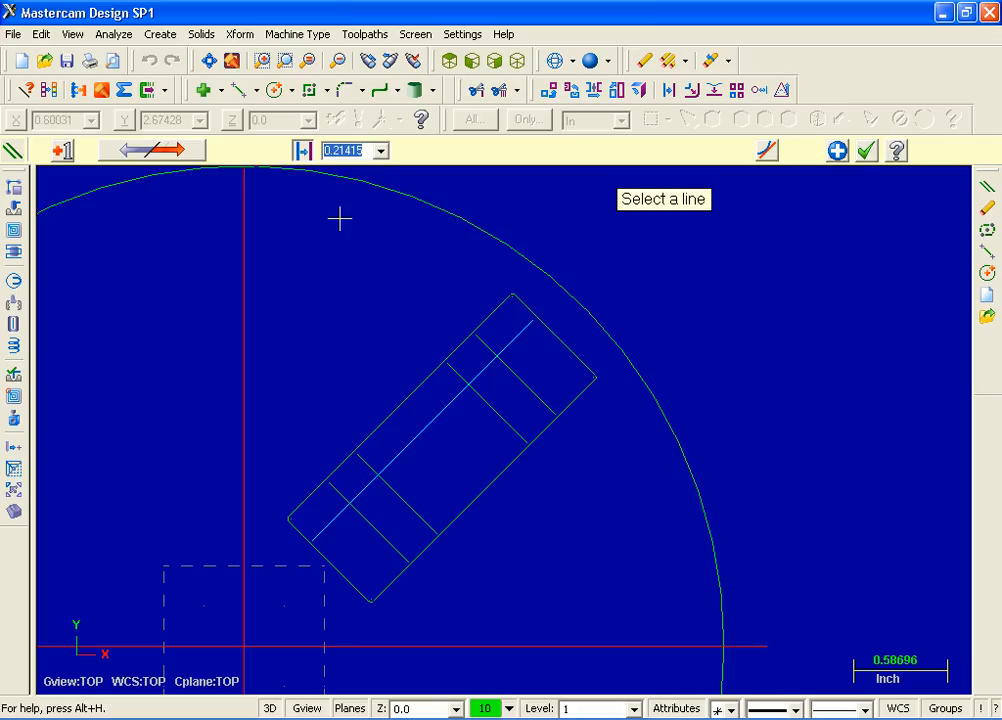
type("0.275")
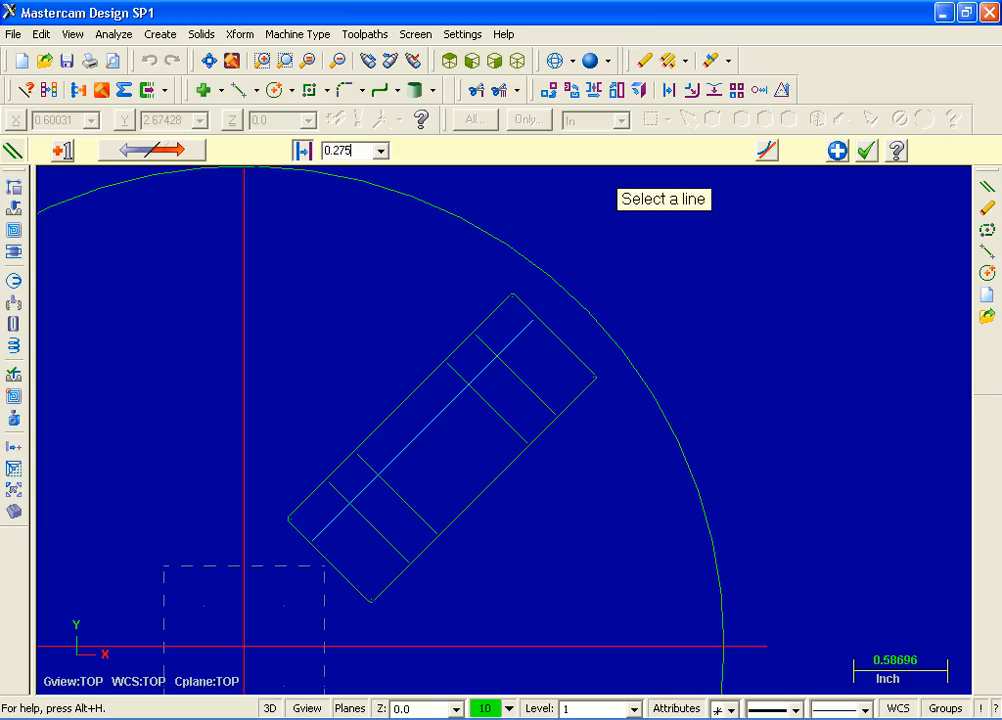
key("Return")
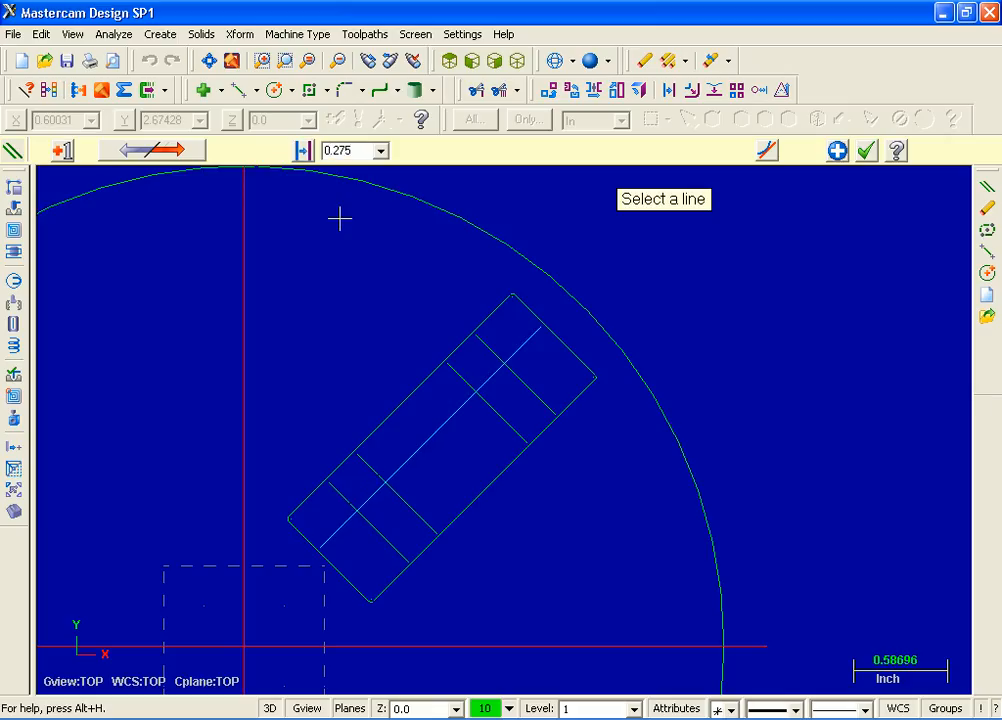
left_click(866, 151)
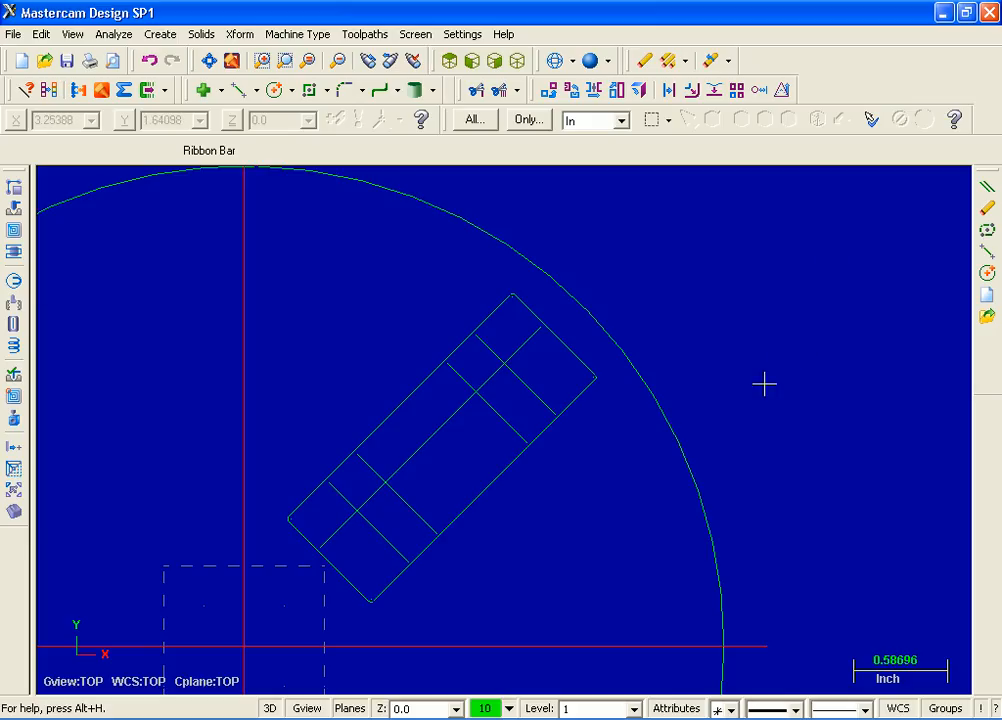
Extend the two crosswise lines nearest the rectangle's short ends to its upper-left long side with single-entity trimming
left_click(427, 213)
left_click(40, 34)
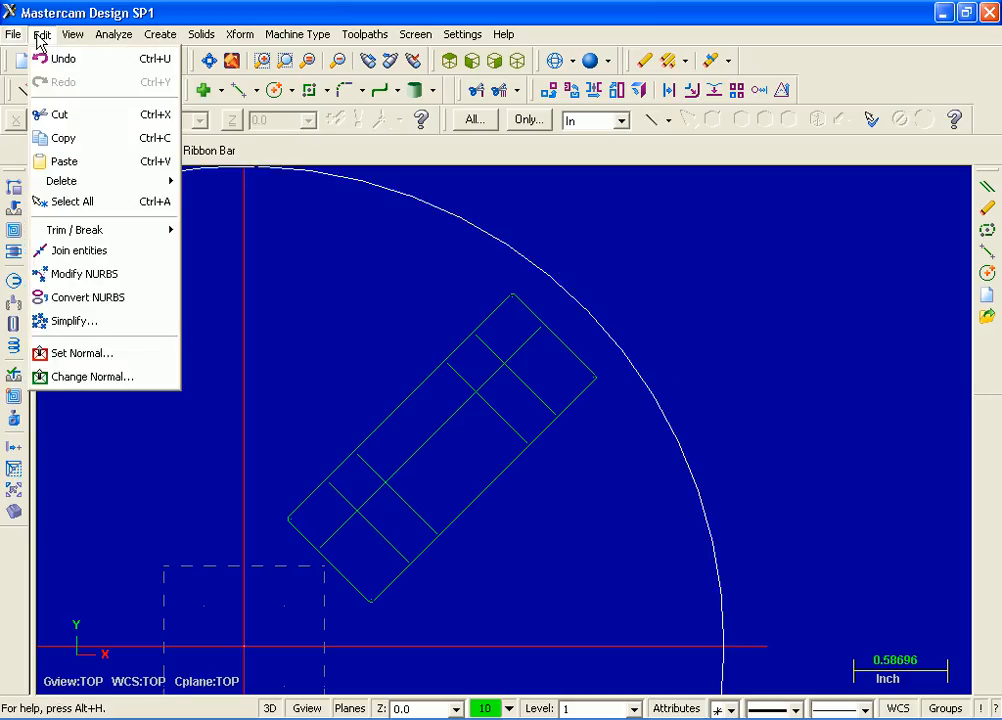
mouse_move(86, 236)
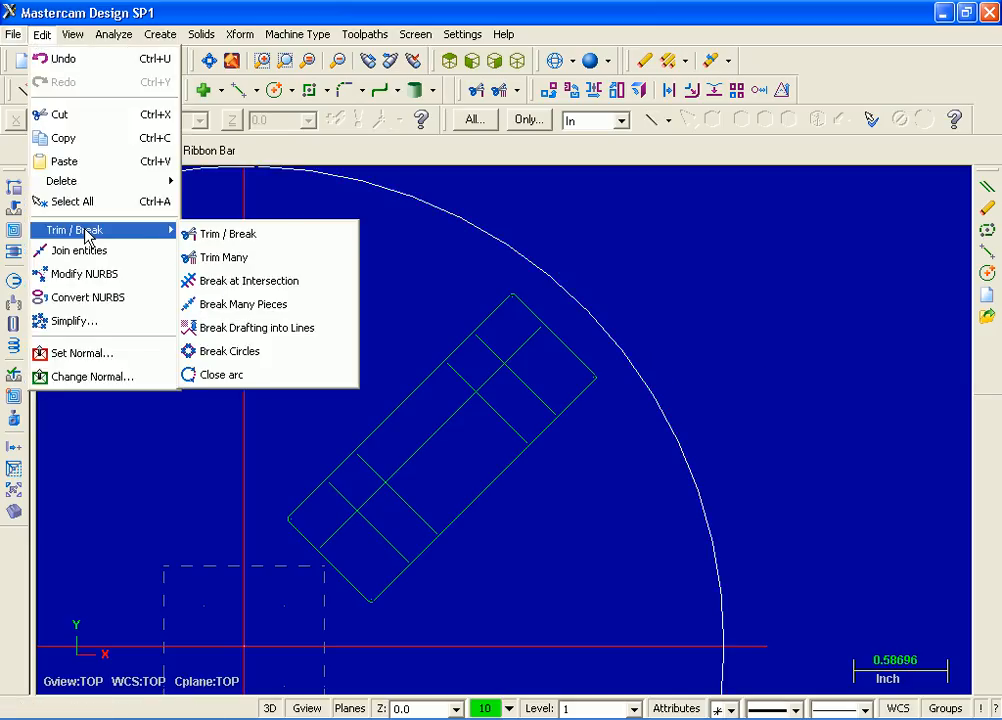
left_click(227, 245)
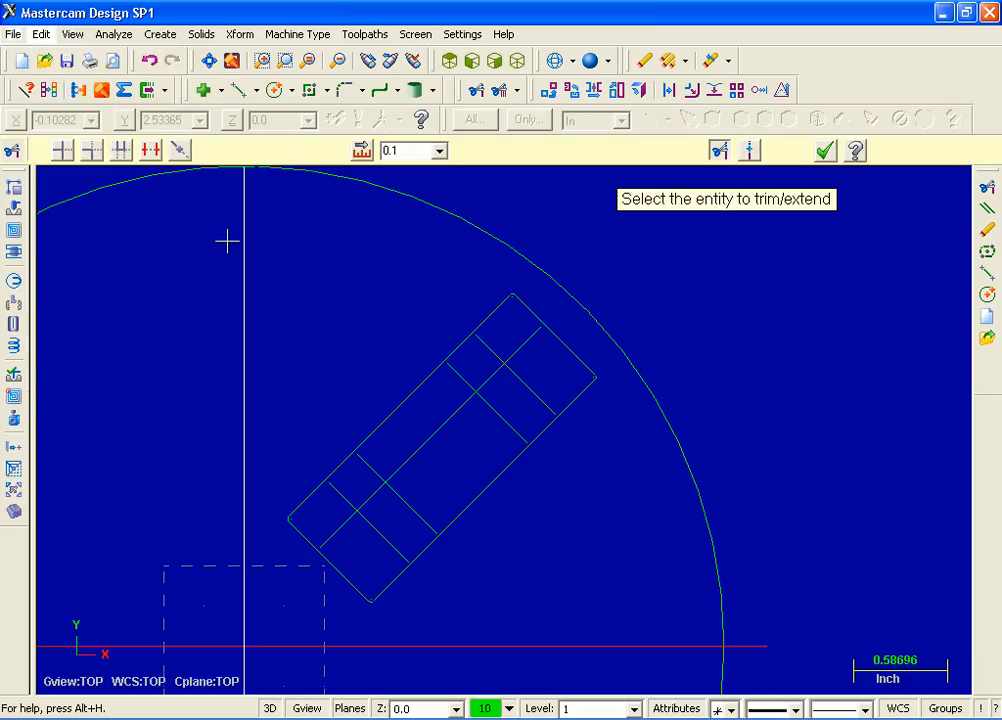
left_click(62, 152)
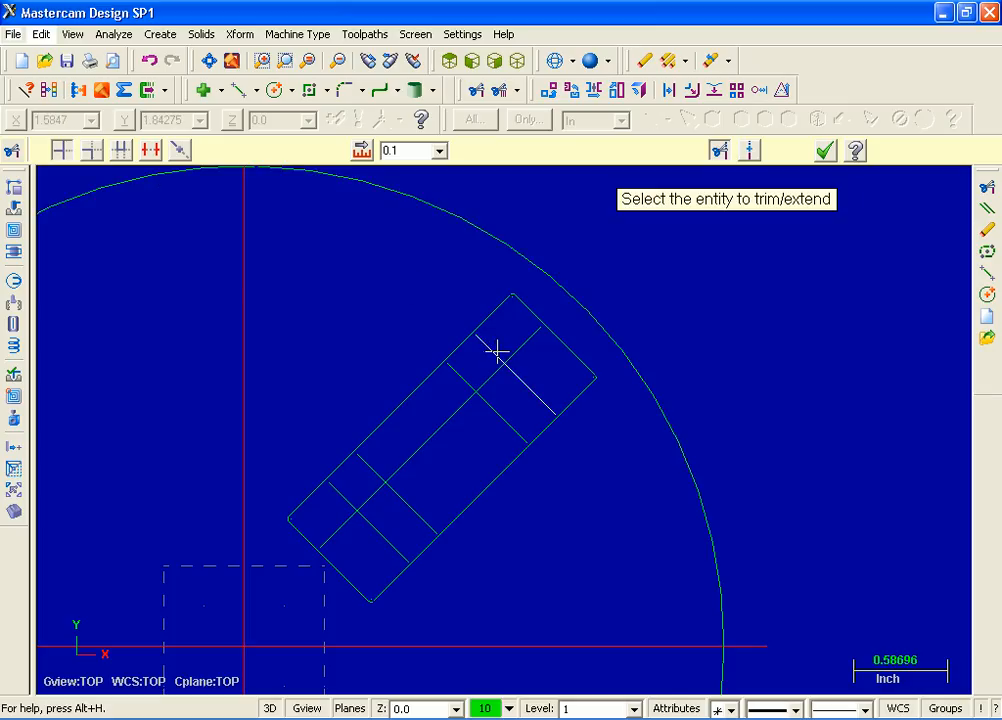
left_click(497, 350)
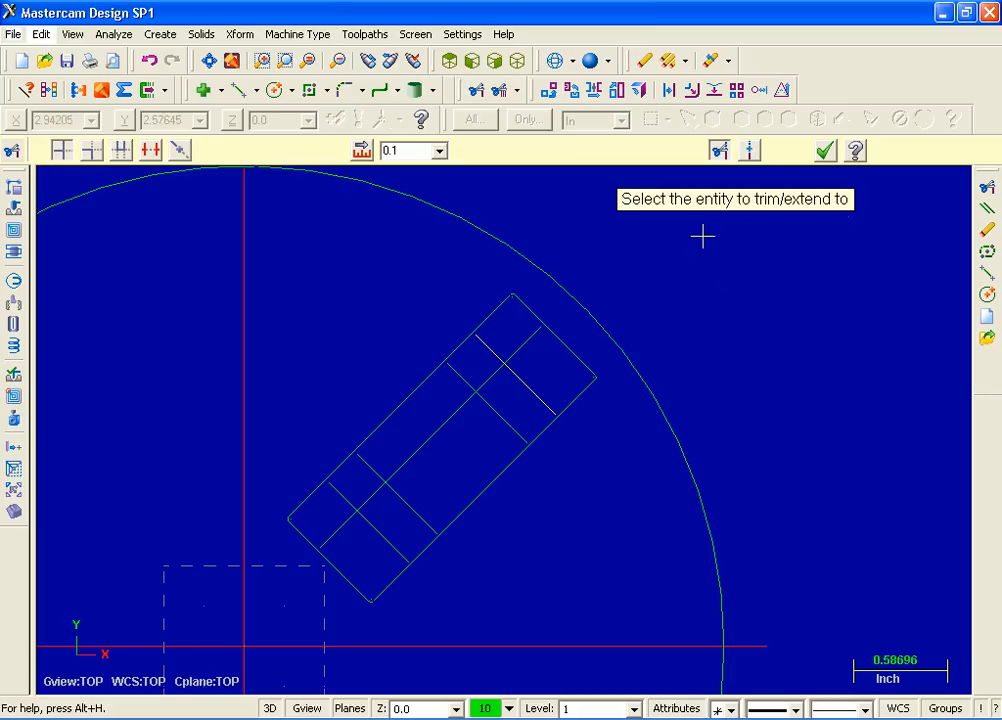
left_click(405, 397)
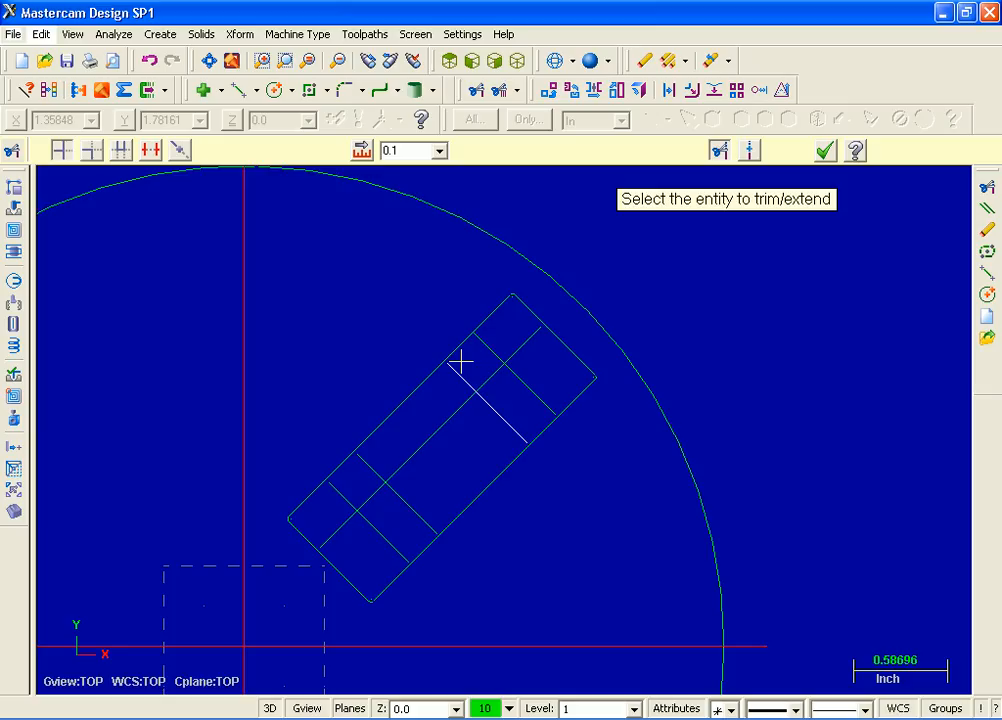
left_click(381, 533)
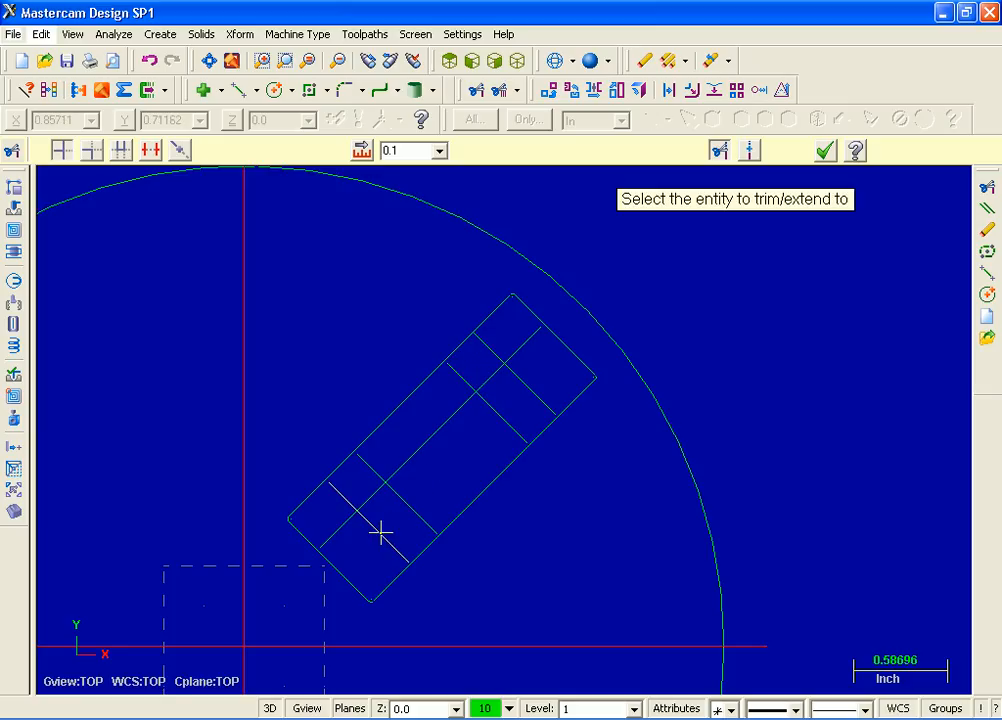
left_click(400, 402)
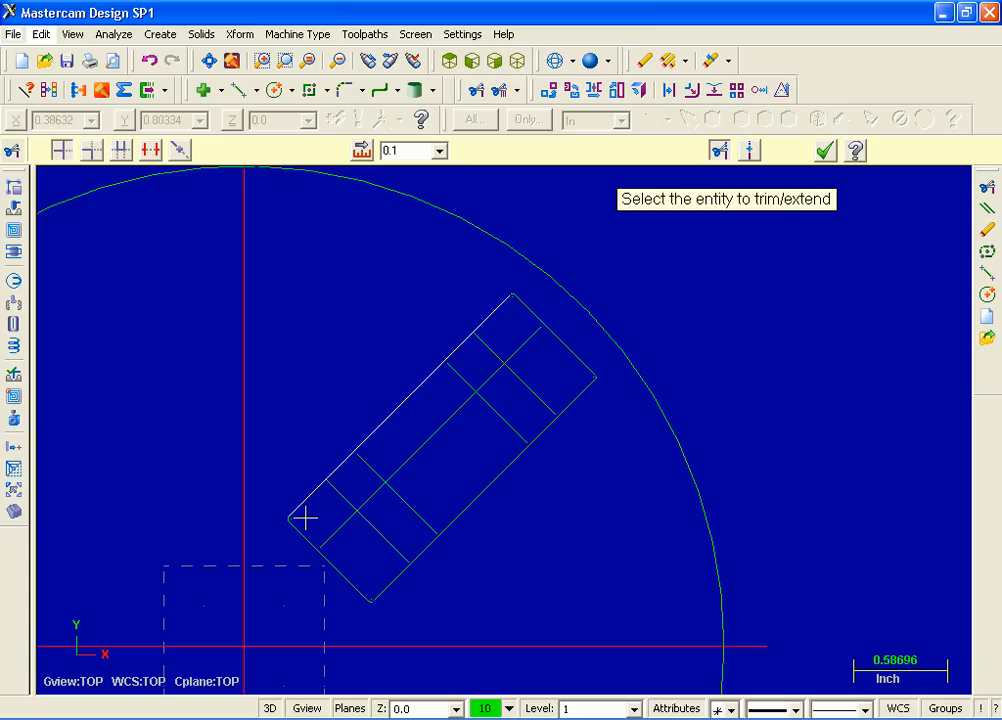
left_click(826, 152)
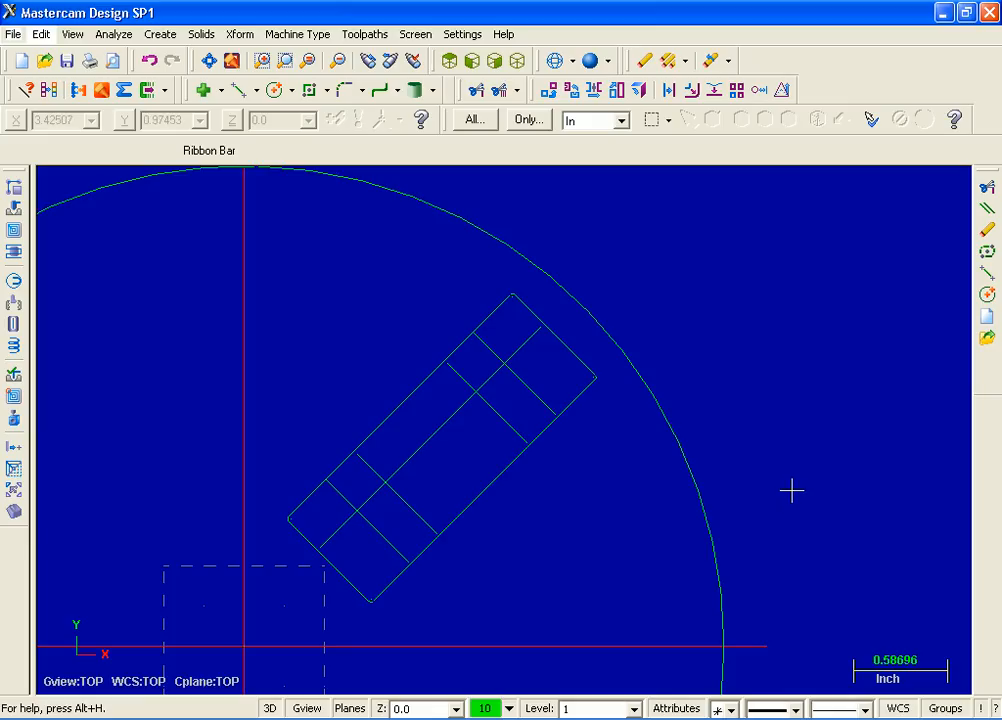
Draw two slanted lines from the extended crosswise lines' ends on the long side to the inner crosswise lines' intersections with the lengthwise line
left_click(160, 34)
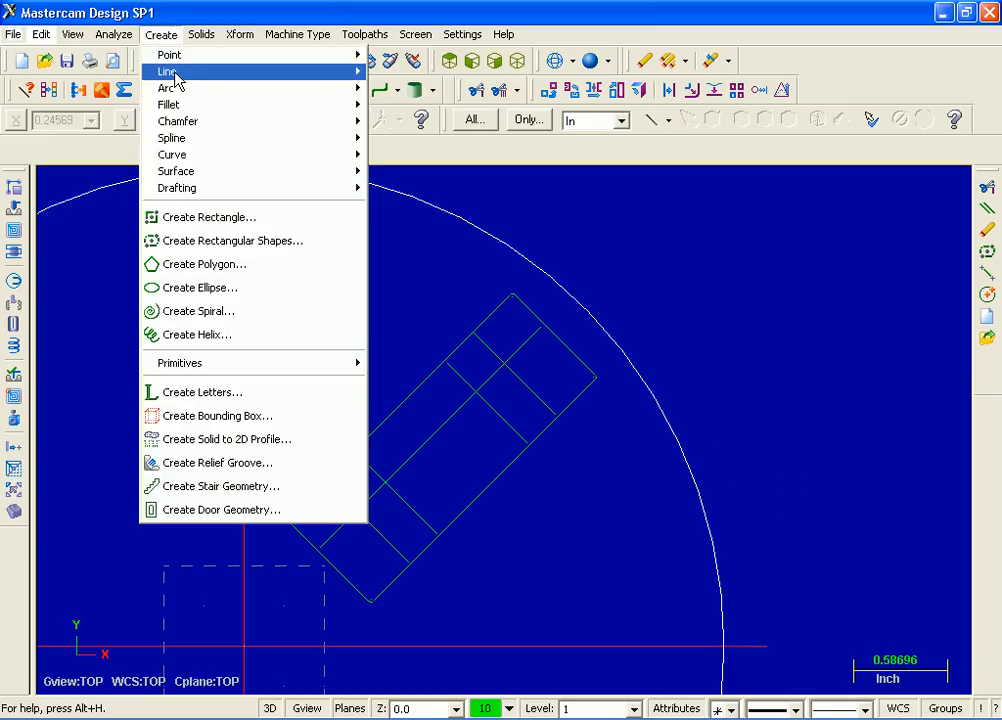
mouse_move(164, 72)
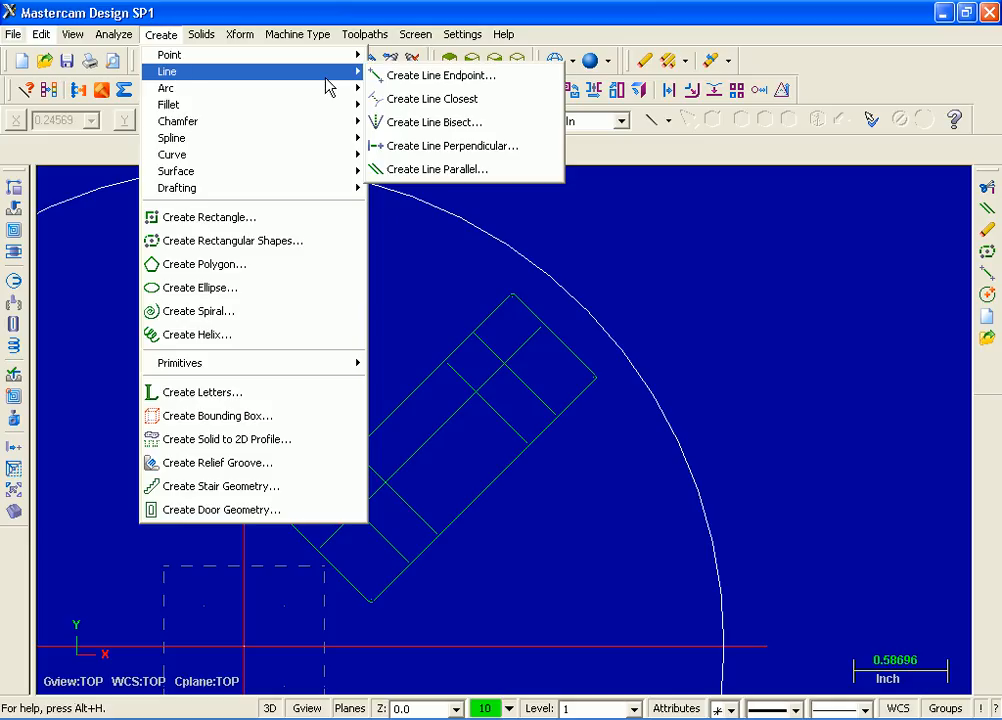
left_click(505, 80)
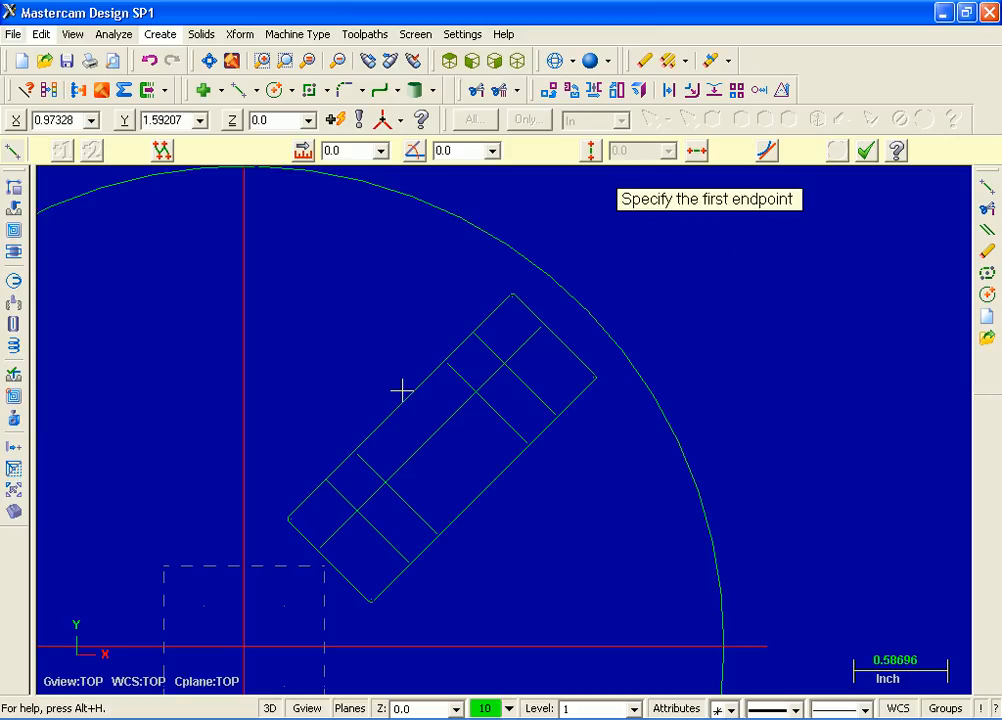
left_click(328, 480)
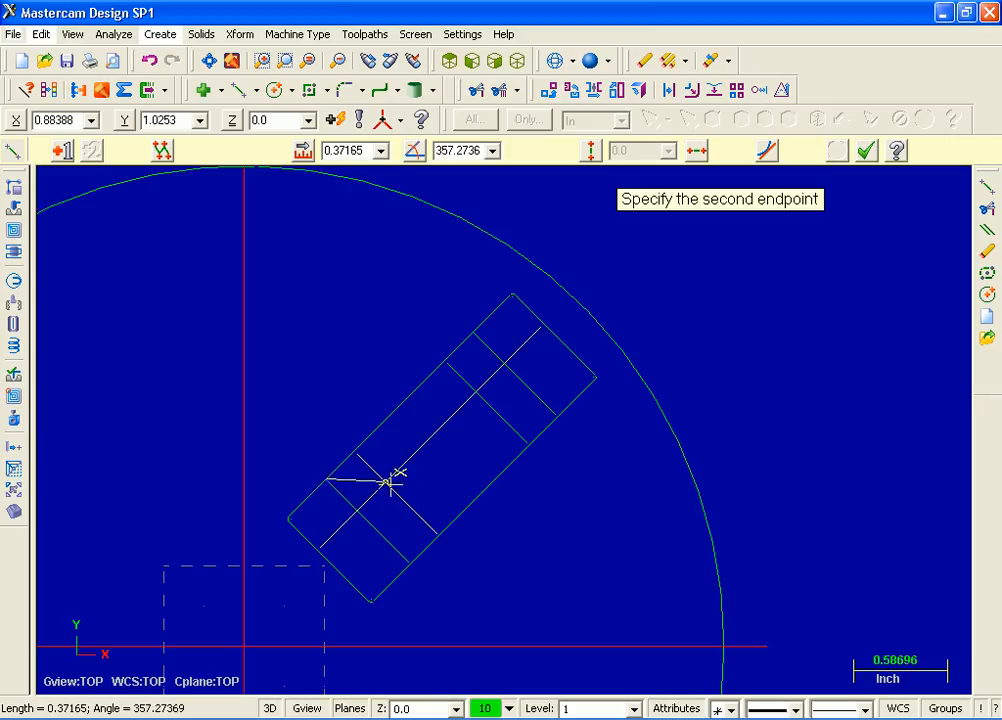
left_click(390, 483)
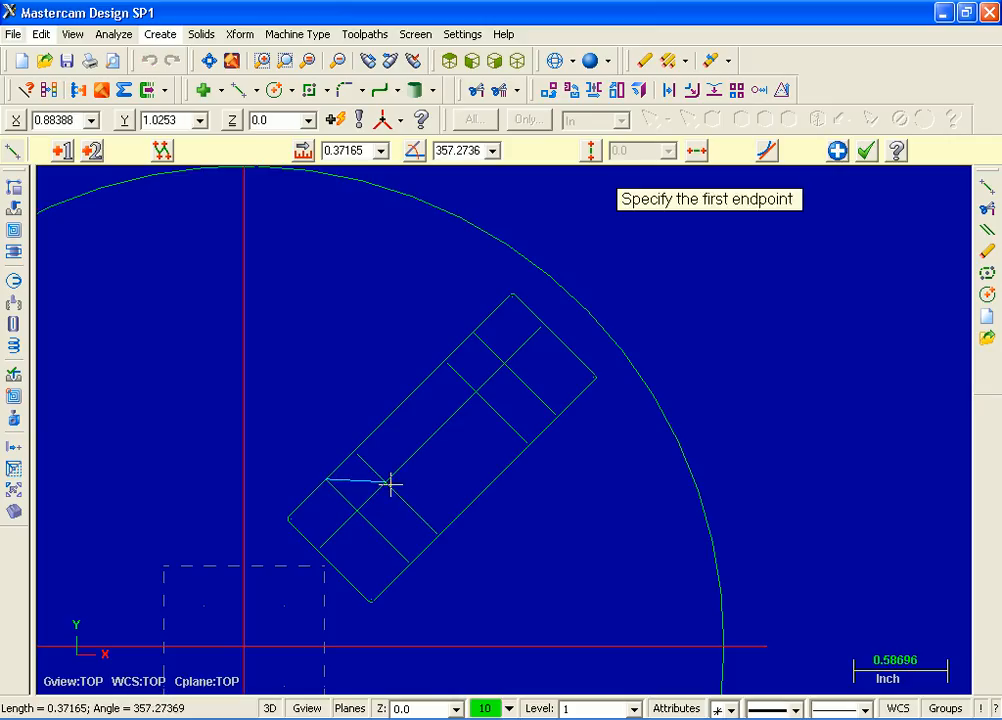
left_click(473, 334)
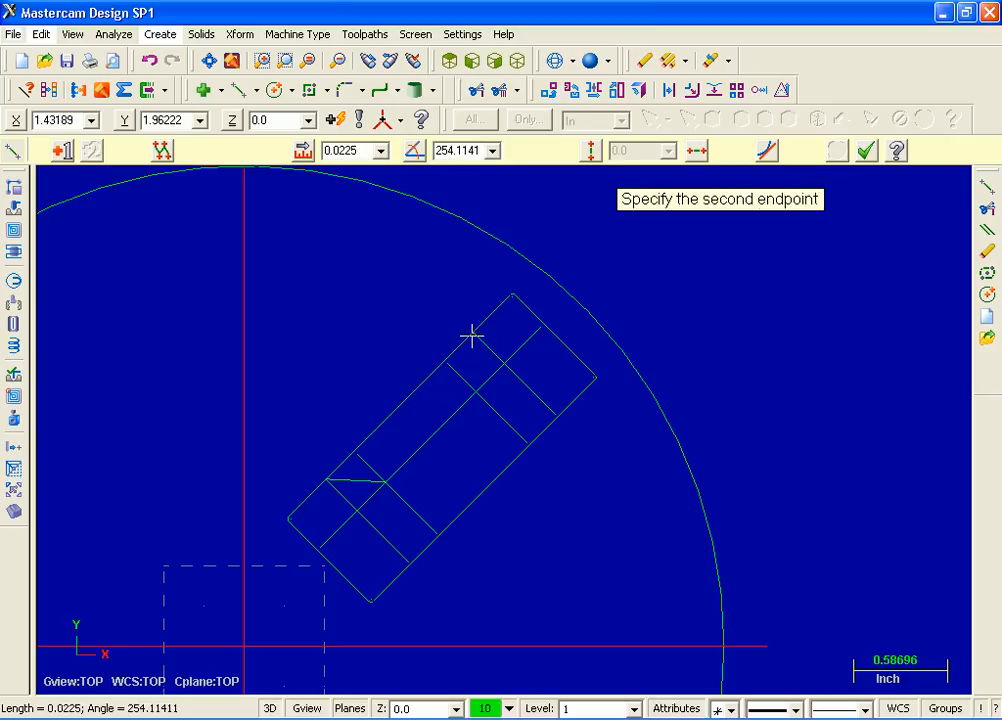
left_click(476, 391)
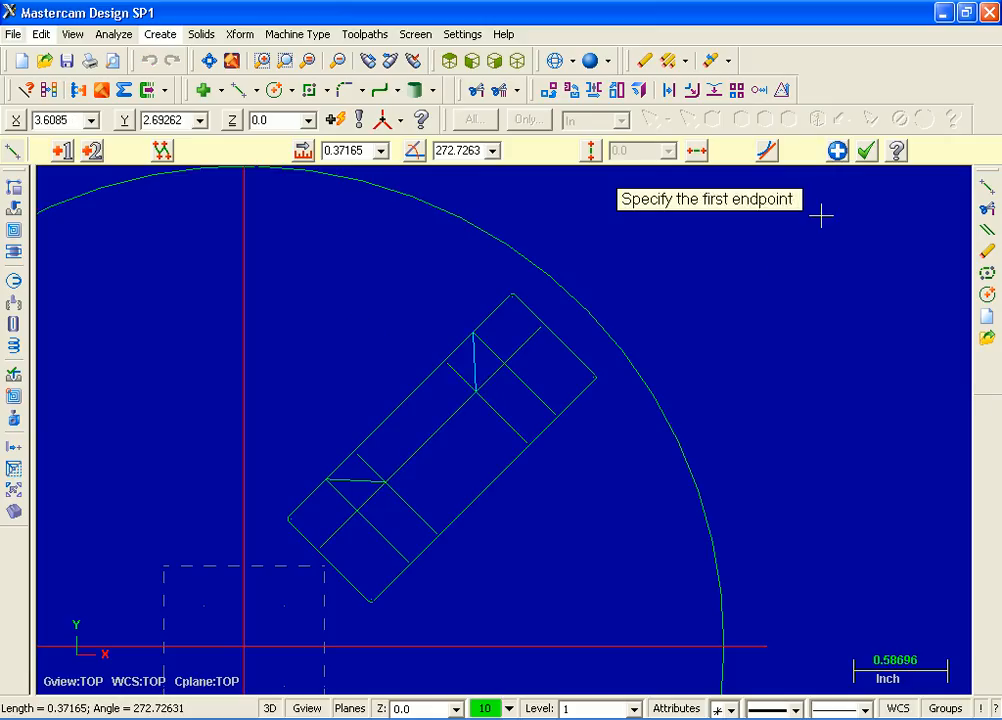
left_click(866, 150)
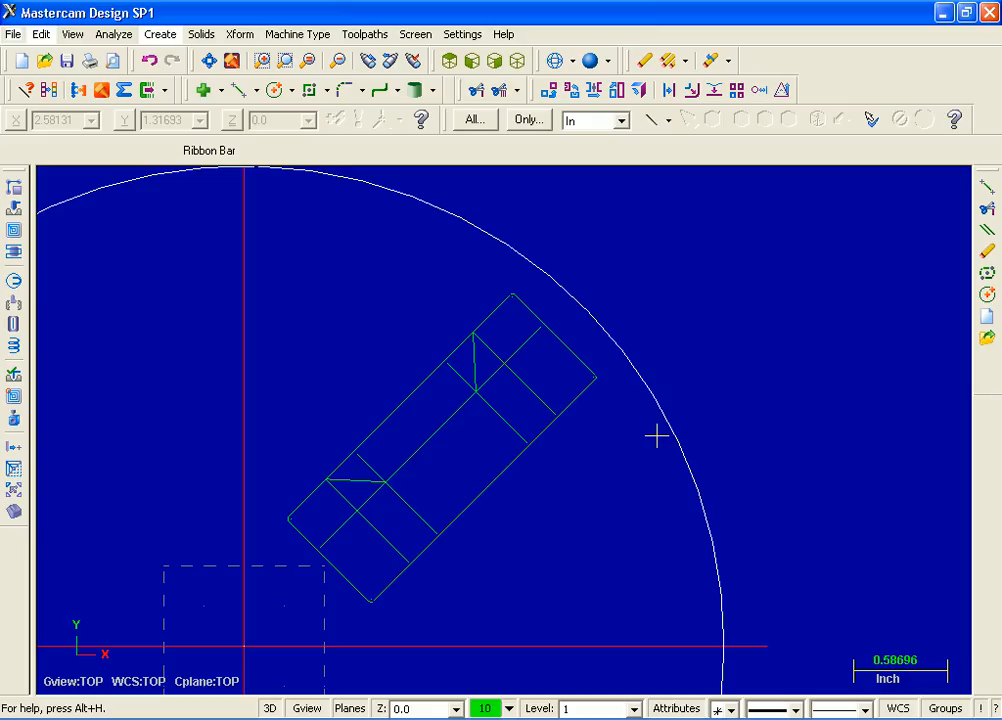
Divide the rectangle's upper-left long side to remove its middle portion between the two slanted lines
left_click(42, 35)
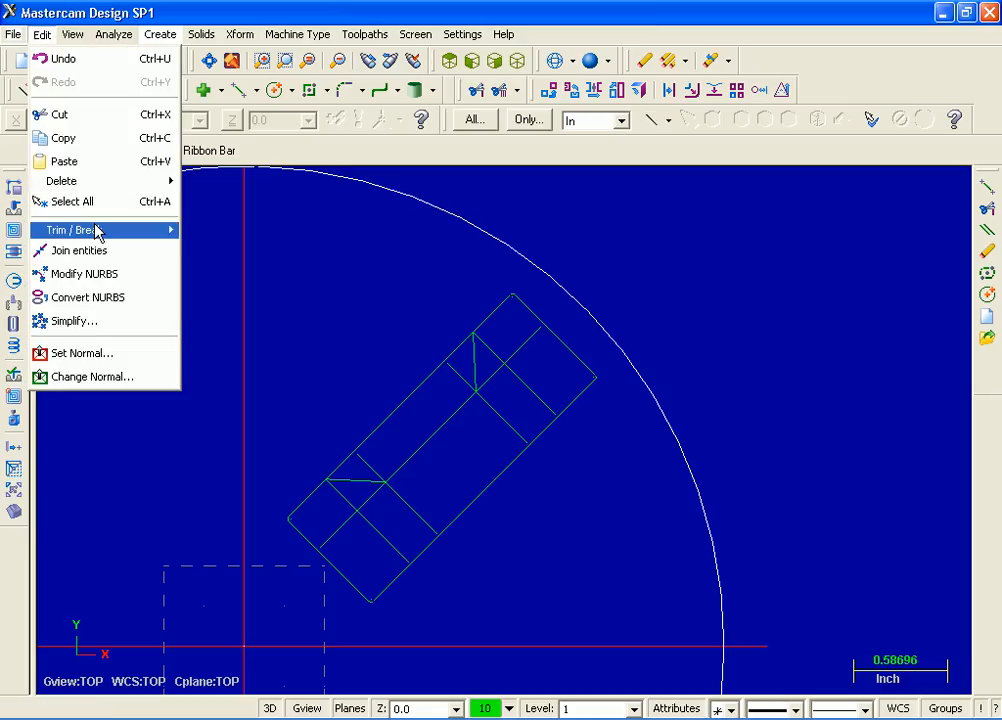
mouse_move(97, 231)
left_click(234, 236)
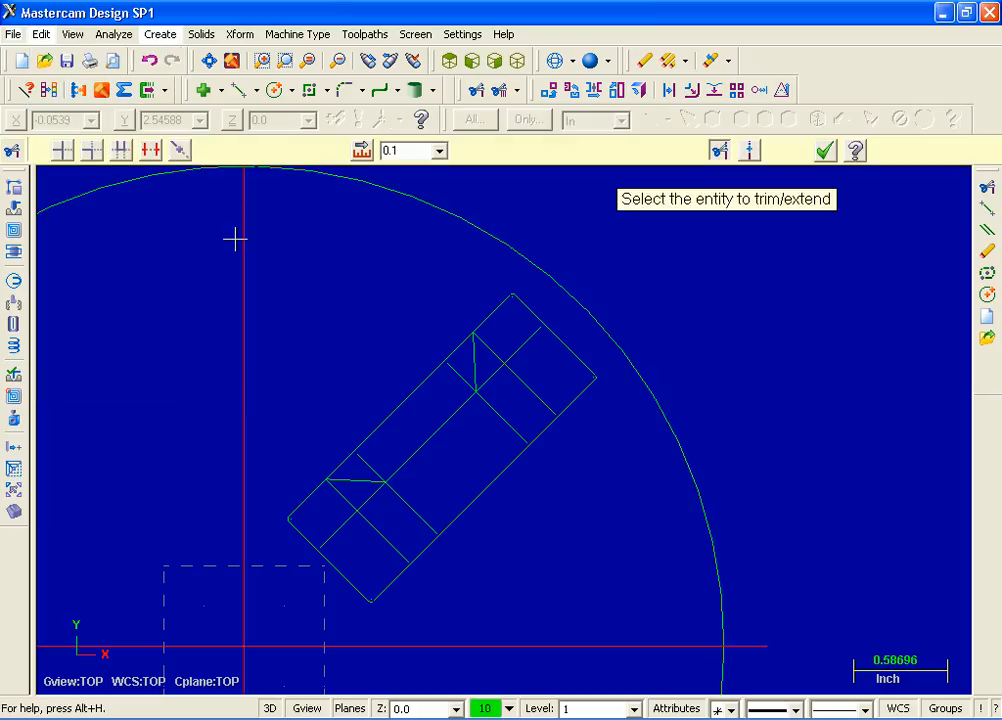
left_click(151, 152)
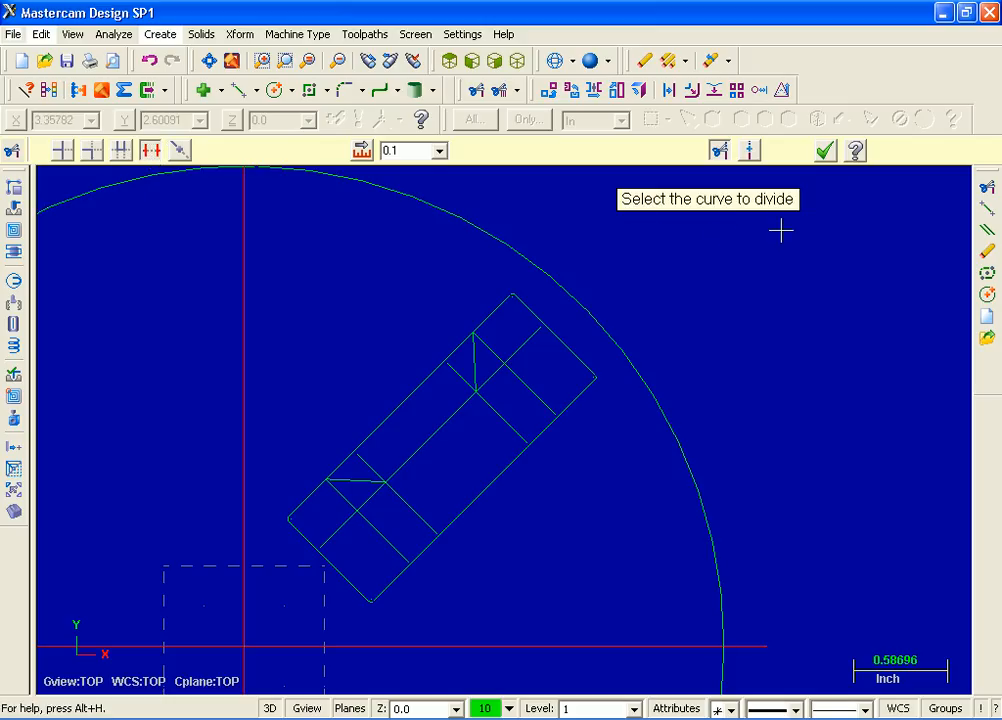
left_click(398, 401)
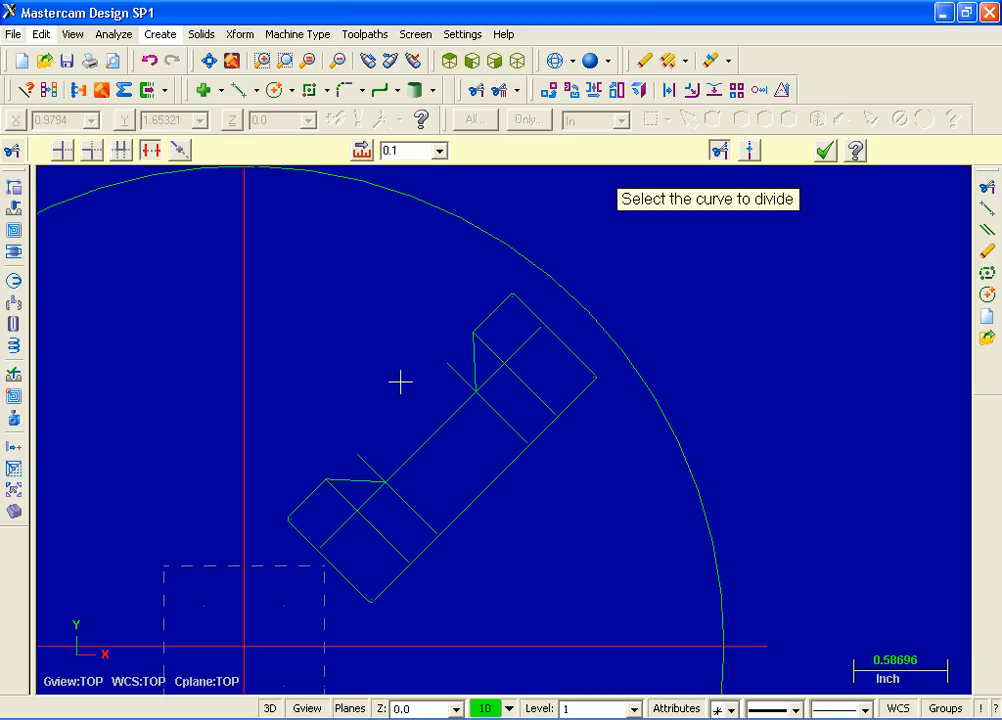
left_click(829, 157)
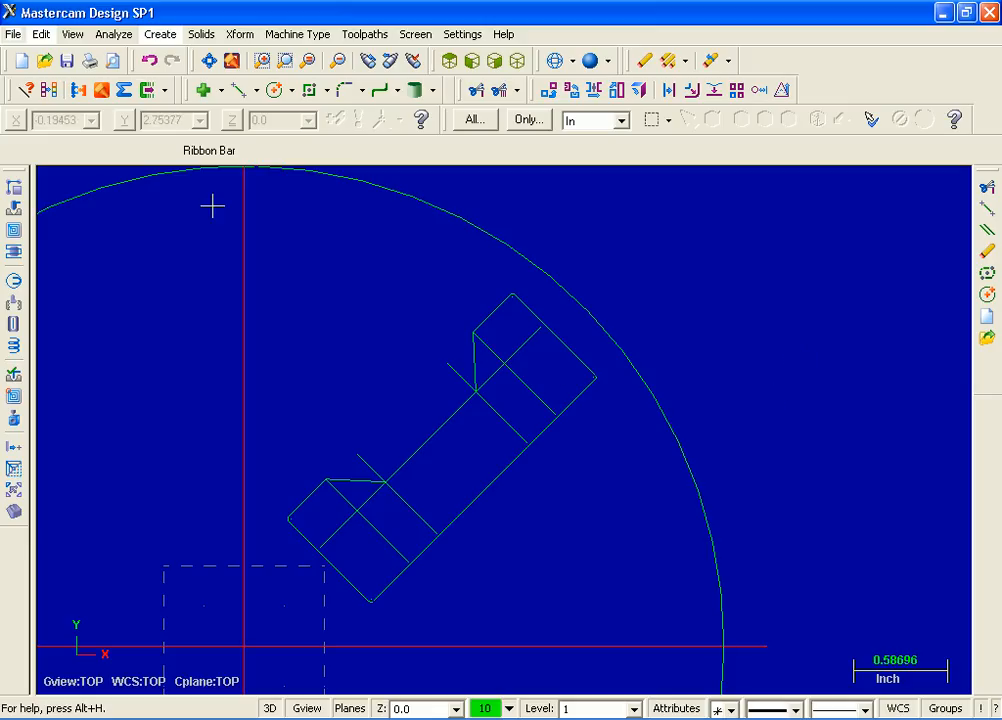
Fillet both ends of the lower slanted line with a 0.3 inch radius, joining it to the outer edge segment and the lengthwise line
left_click(158, 36)
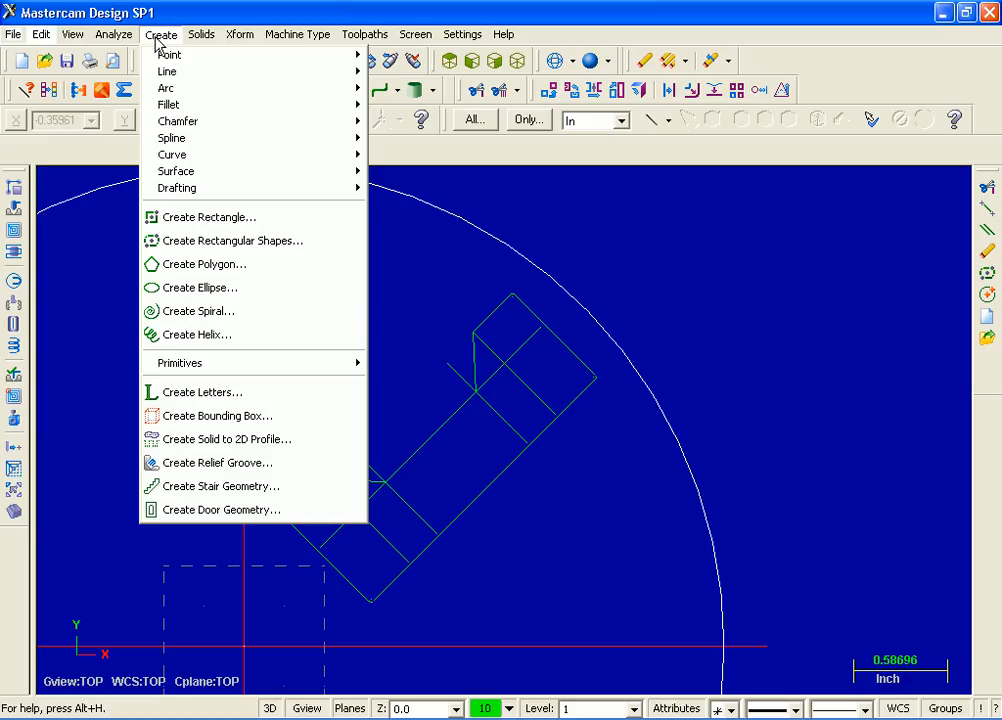
mouse_move(230, 105)
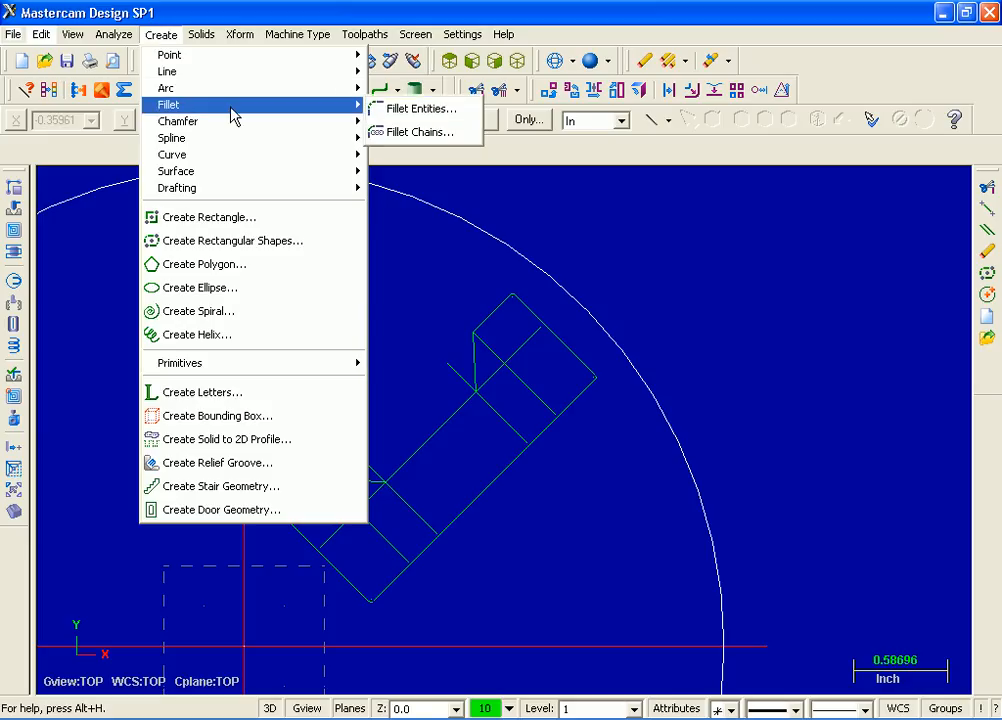
left_click(418, 109)
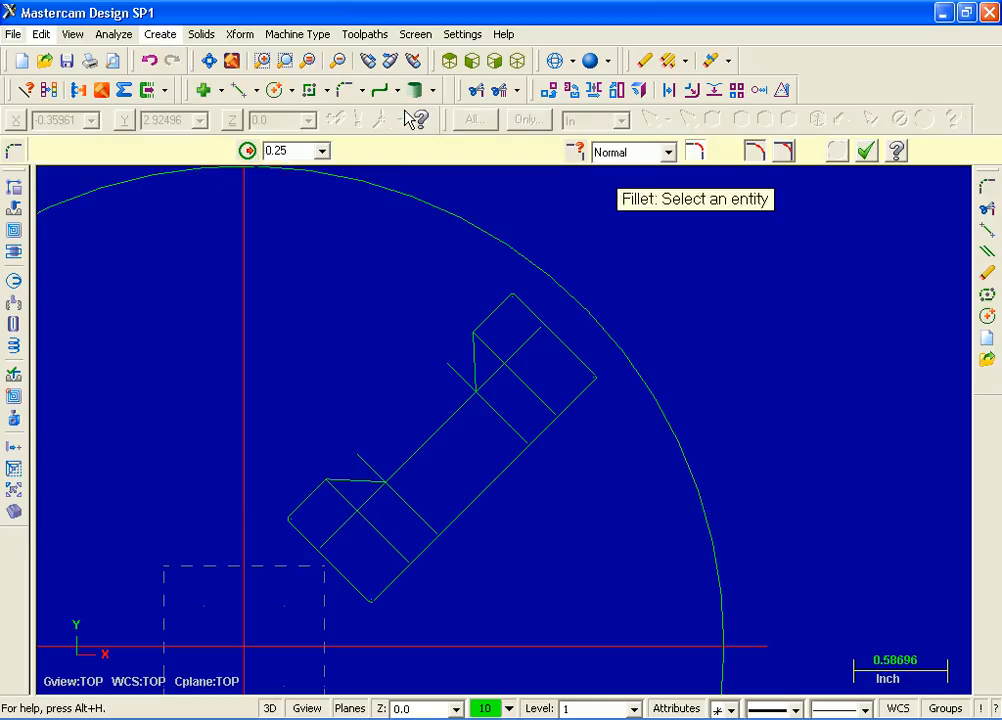
double_click(293, 151)
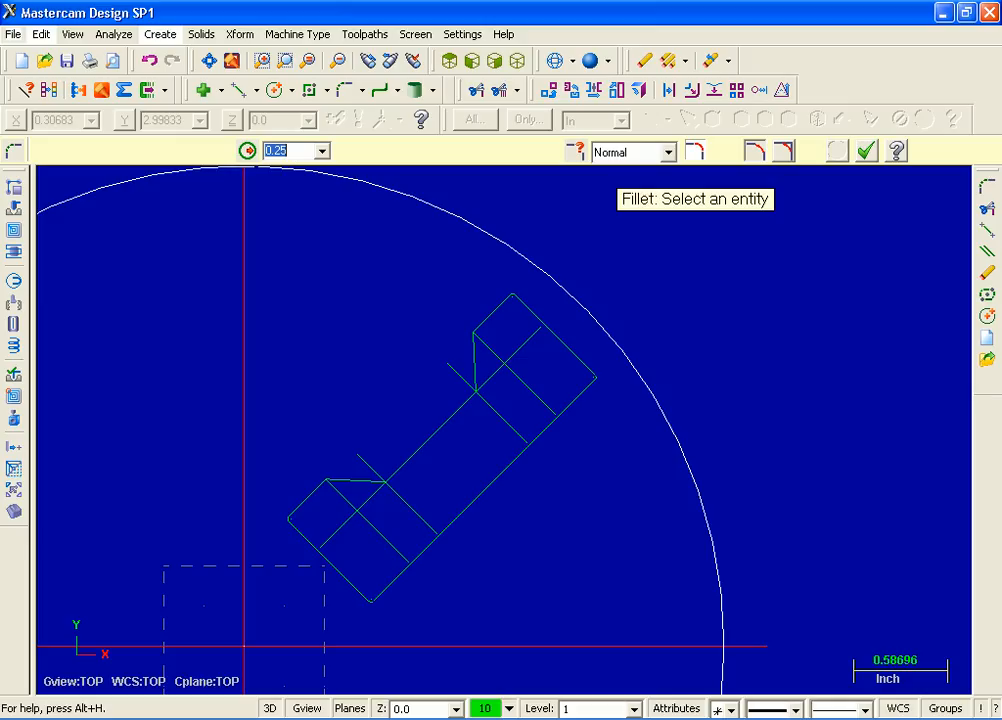
type("0.3")
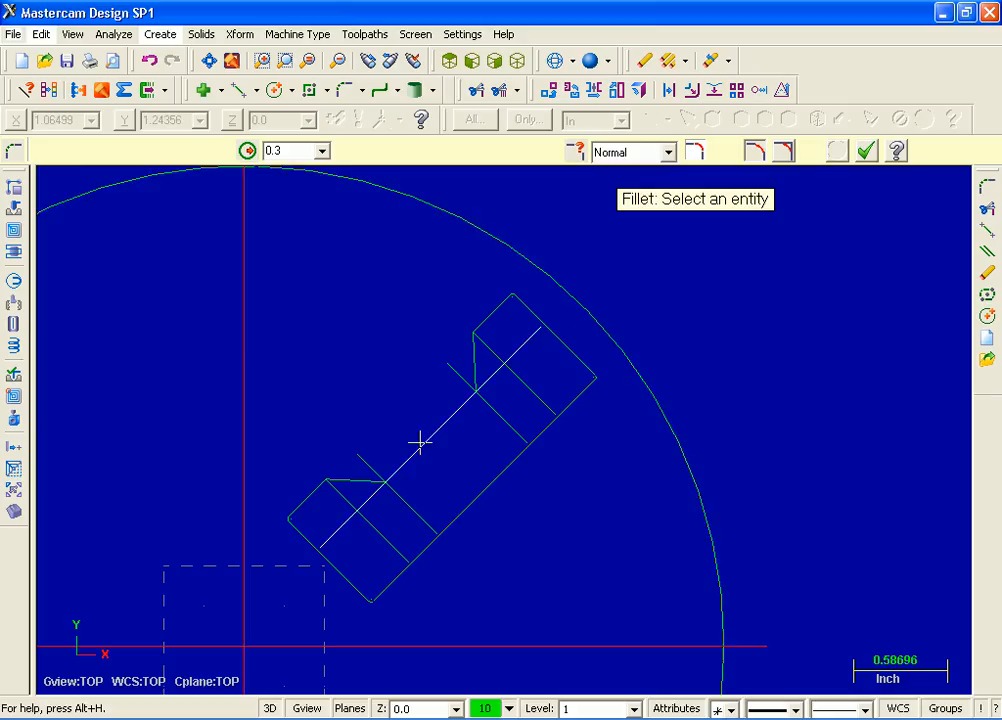
left_click(310, 501)
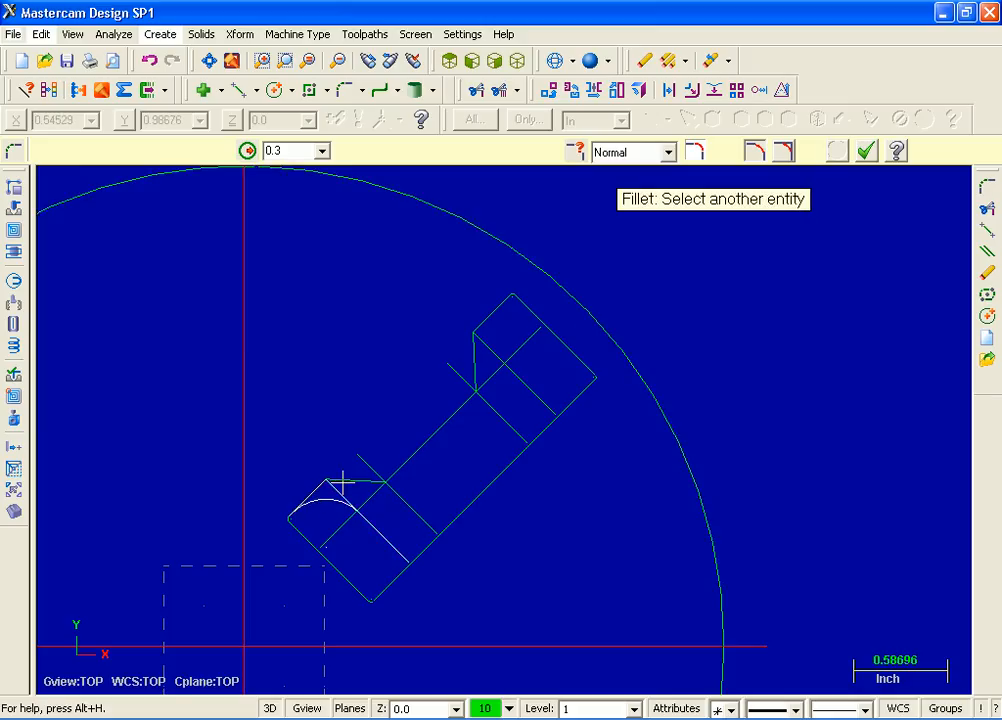
left_click(356, 479)
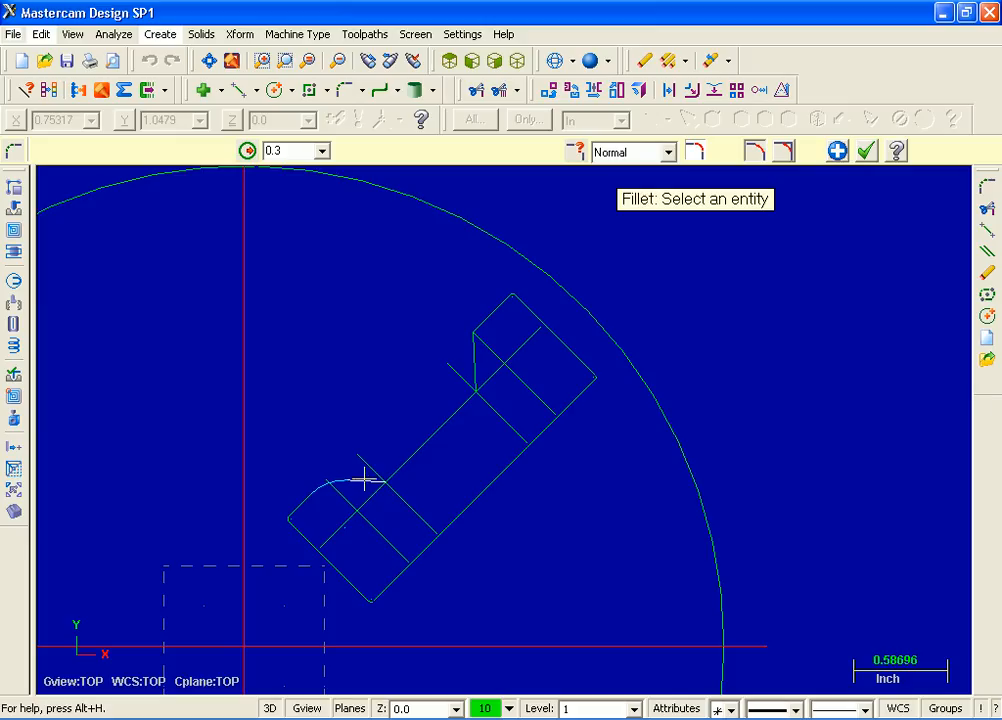
left_click(363, 480)
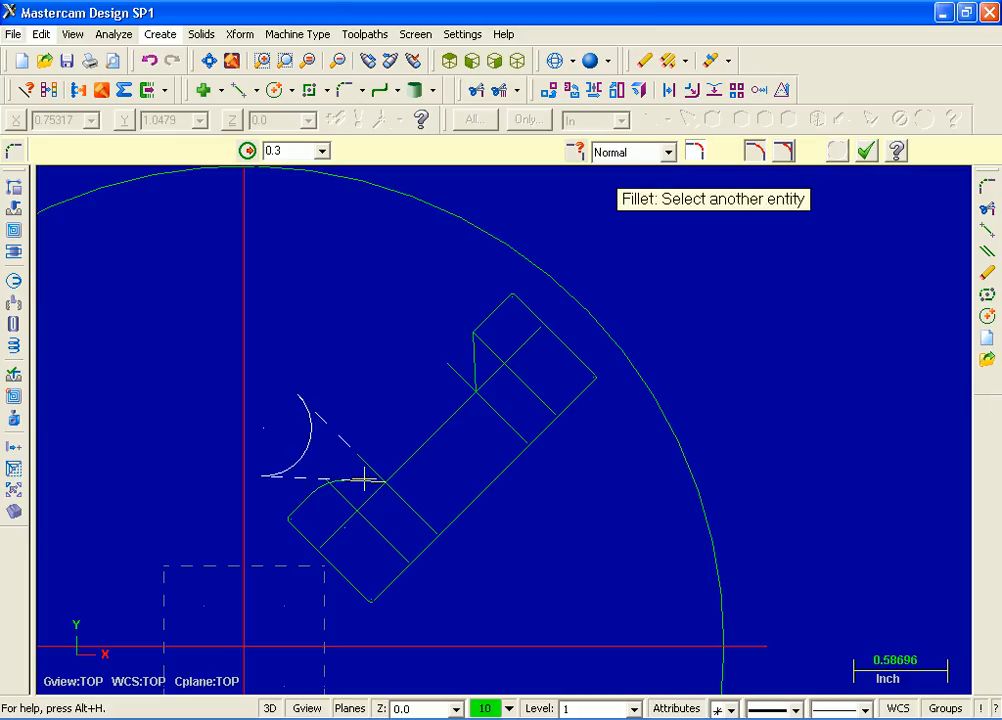
left_click(421, 447)
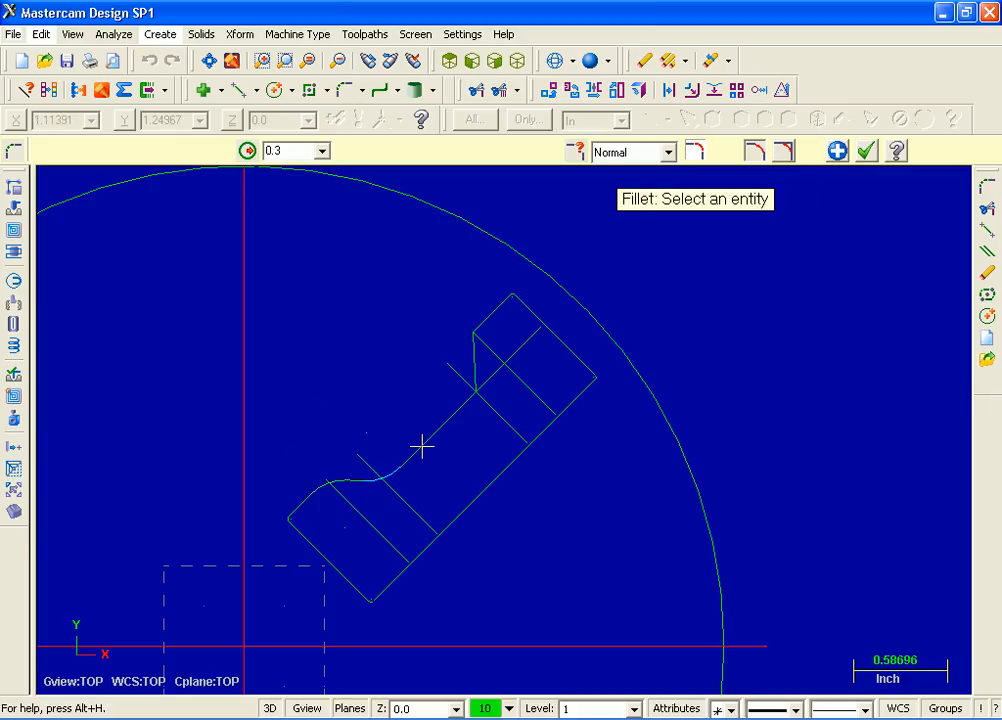
Fillet both ends of the upper slanted line with the same radius, joining it to the lengthwise line and the upper edge segment
left_click(463, 406)
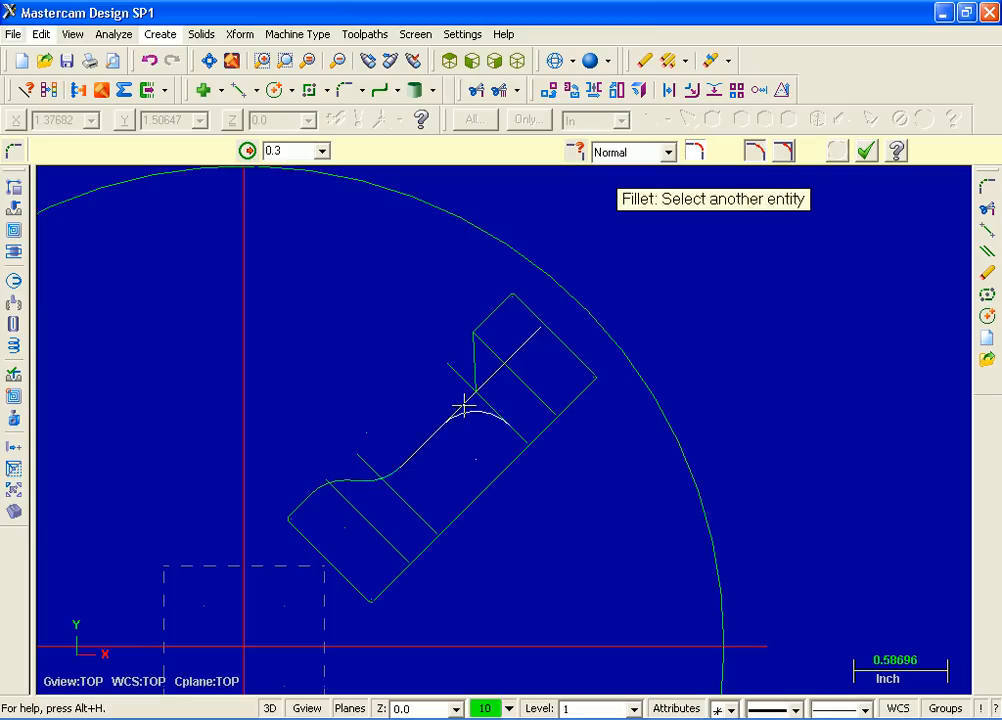
left_click(476, 352)
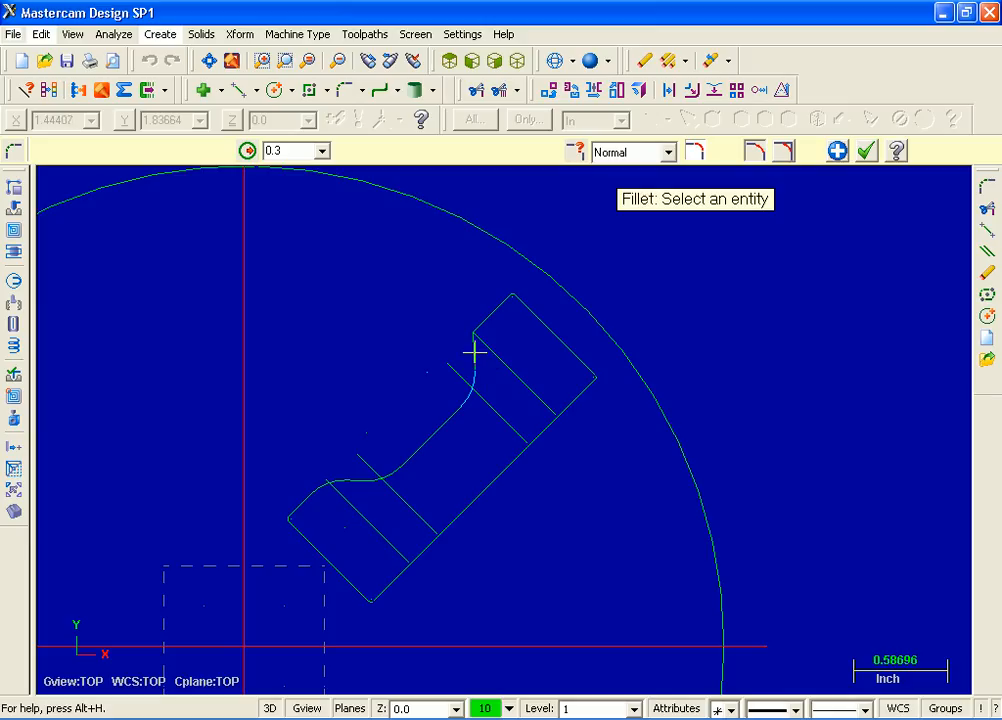
left_click(474, 350)
left_click(496, 309)
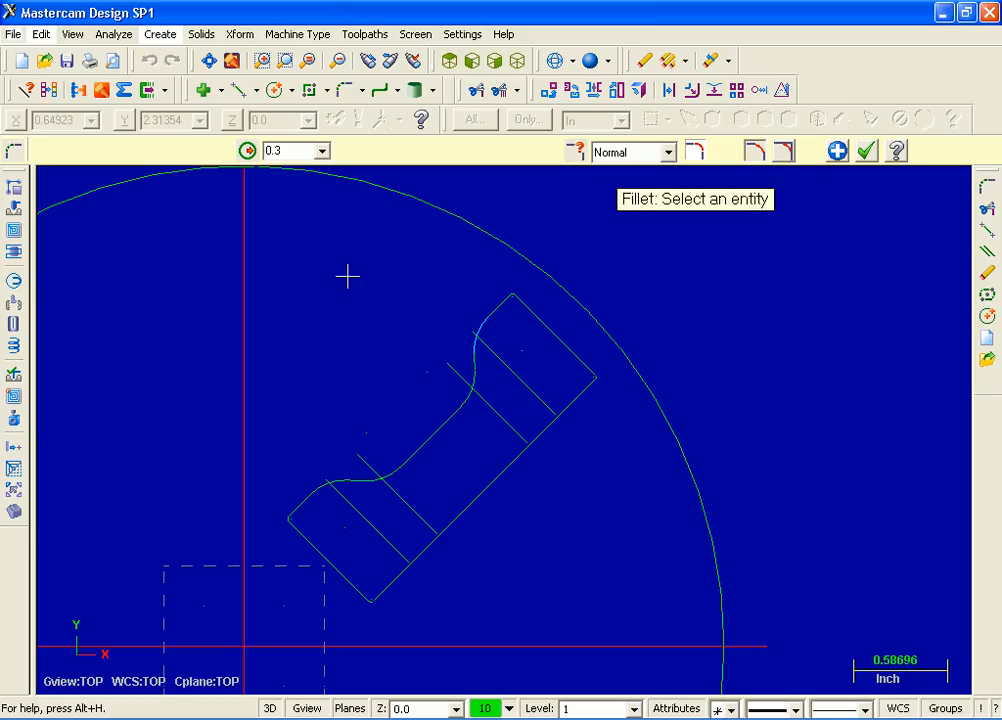
left_click(868, 153)
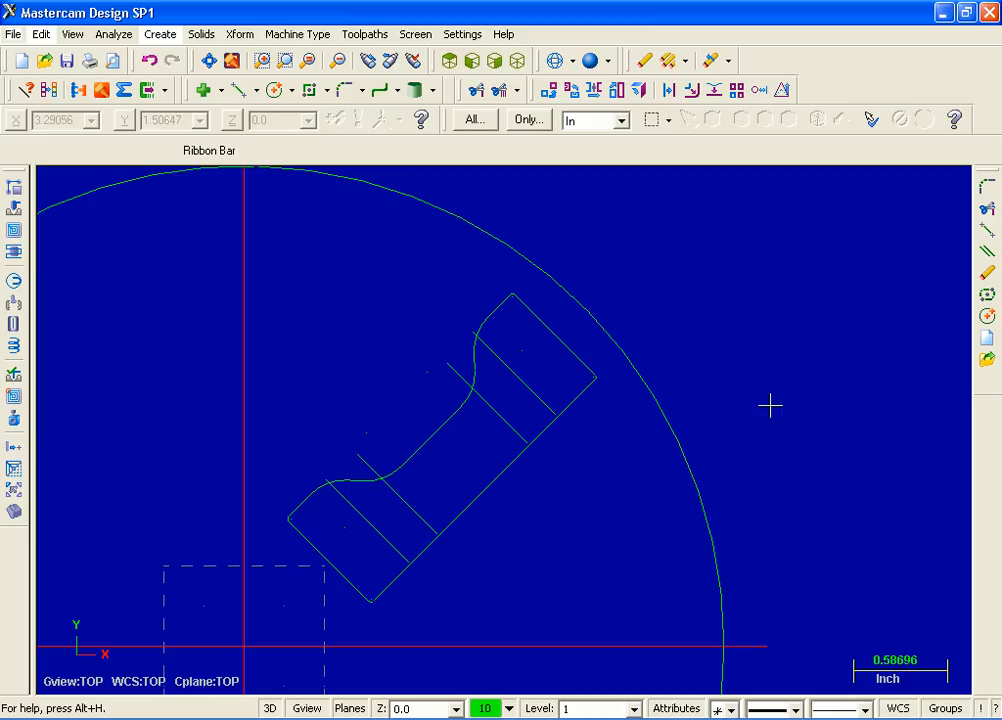
Delete the four crosswise construction lines inside the pocket outline
left_click(505, 418)
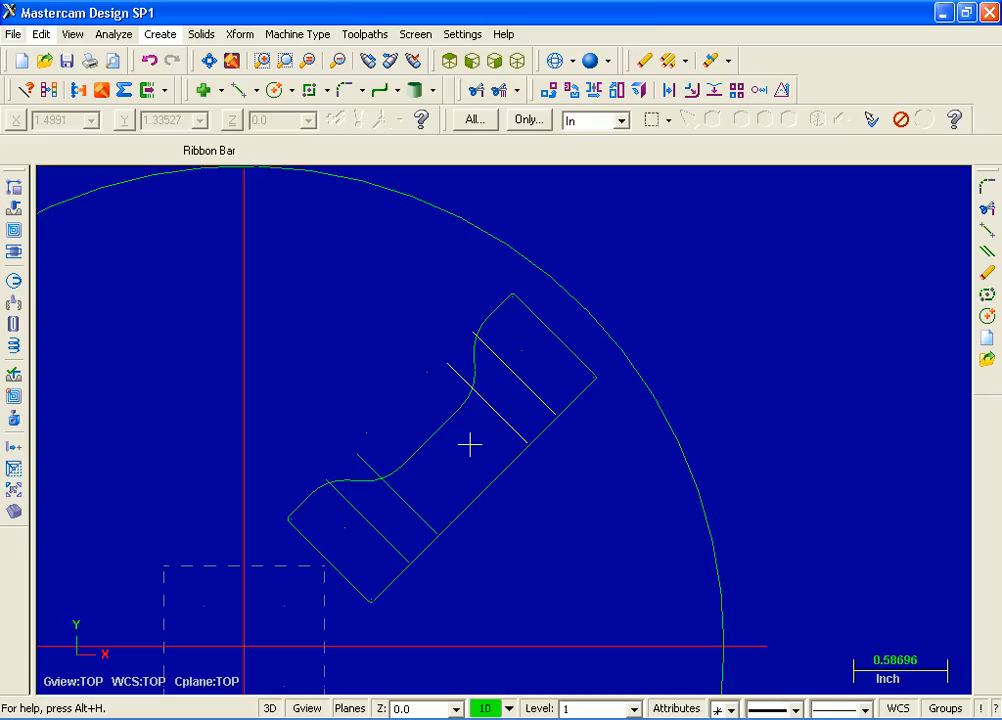
left_click(413, 502)
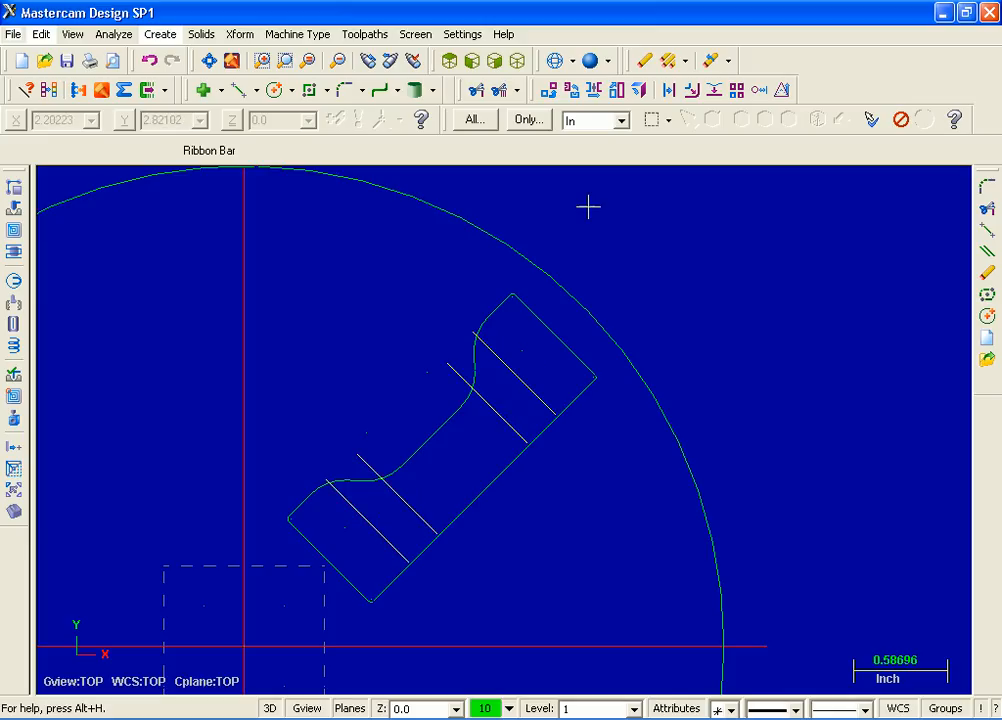
left_click(646, 61)
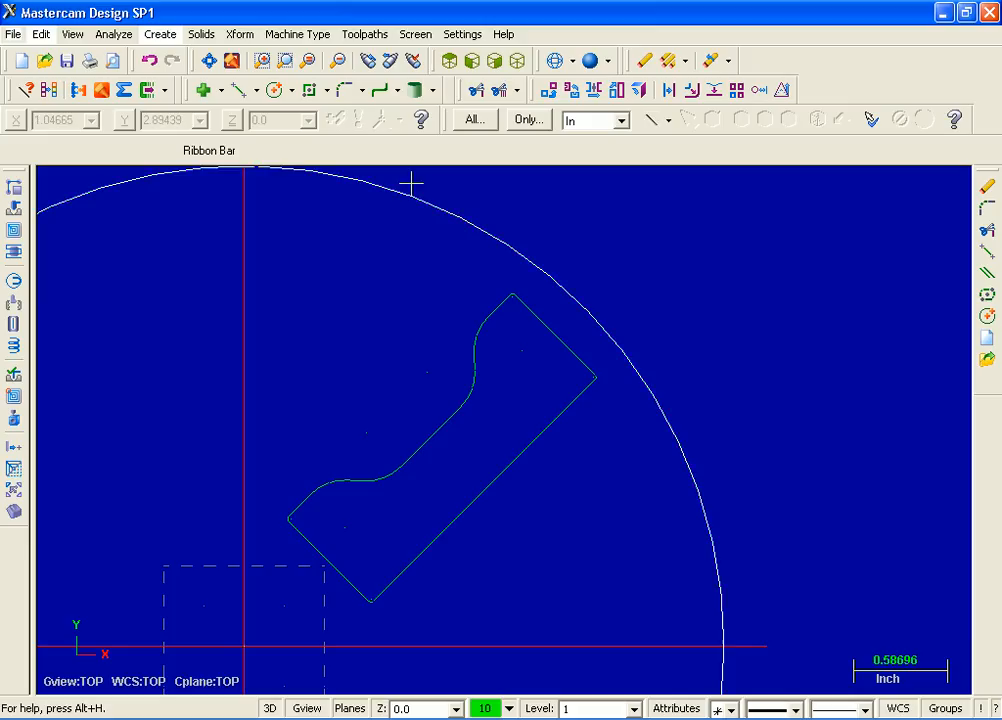
Mirror a copy of the chained pocket outline about the vertical axis at X 0.0, with the preview fitted to the screen
left_click(209, 62)
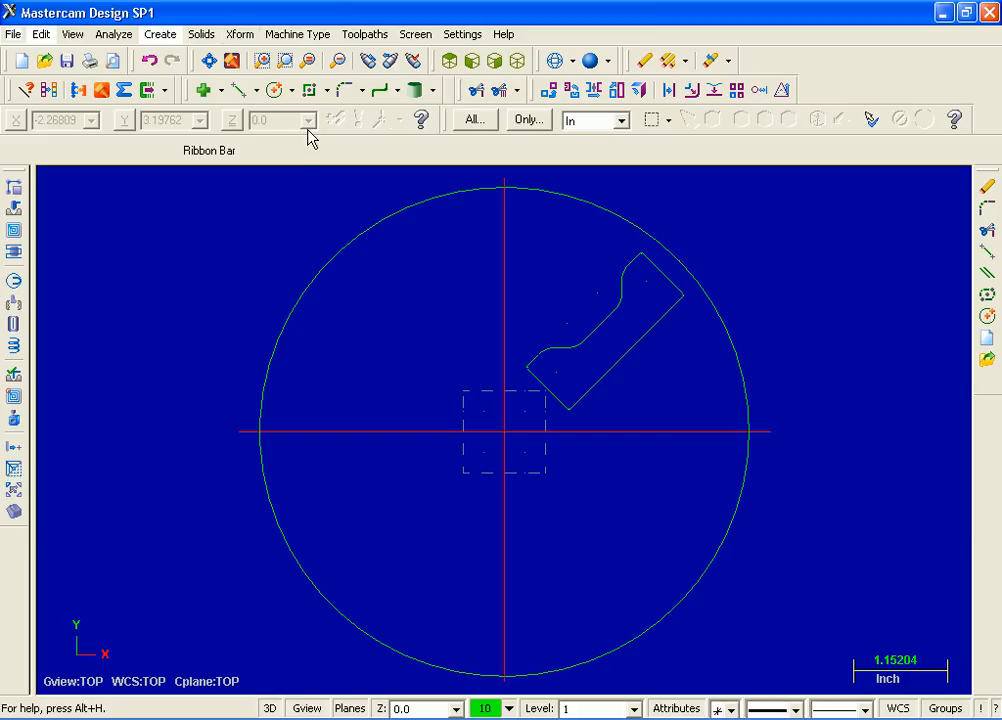
left_click(240, 35)
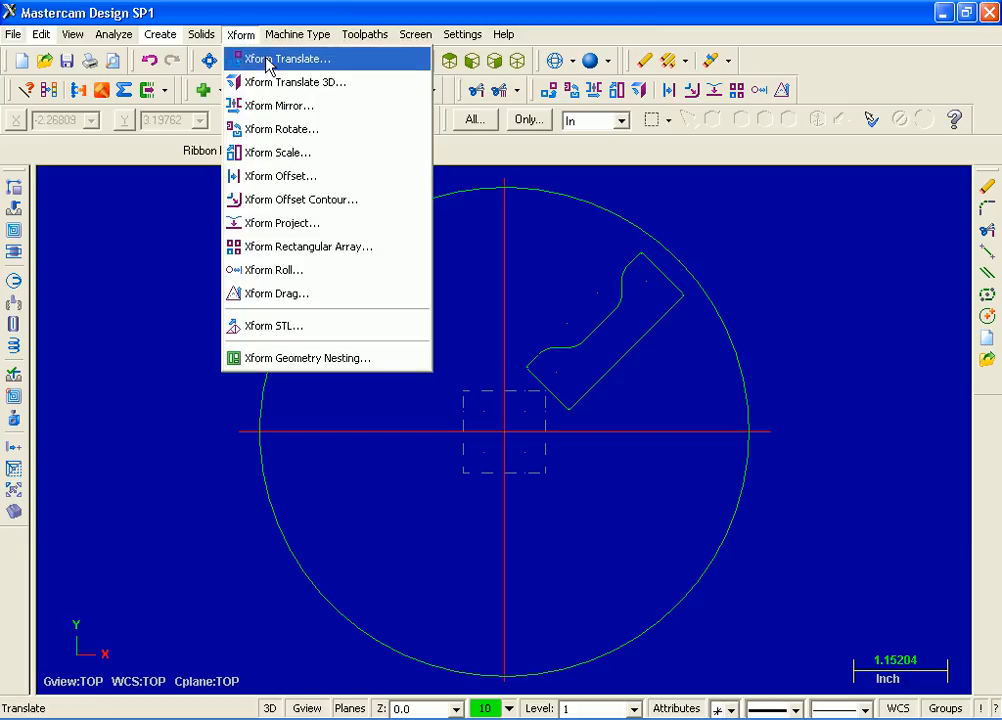
left_click(297, 110)
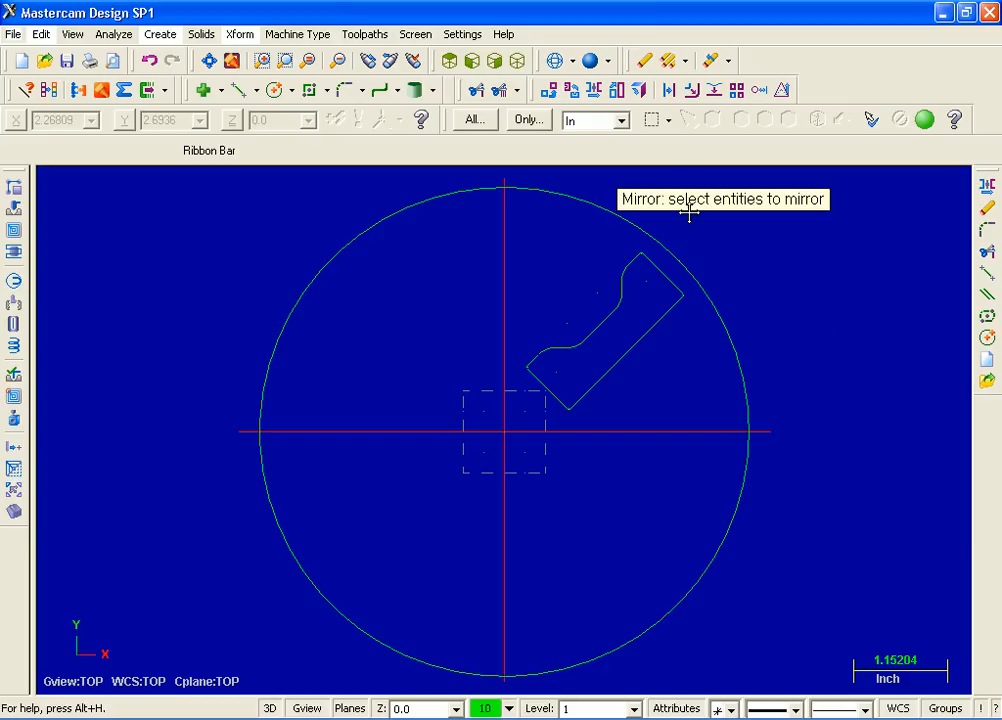
left_click(669, 121)
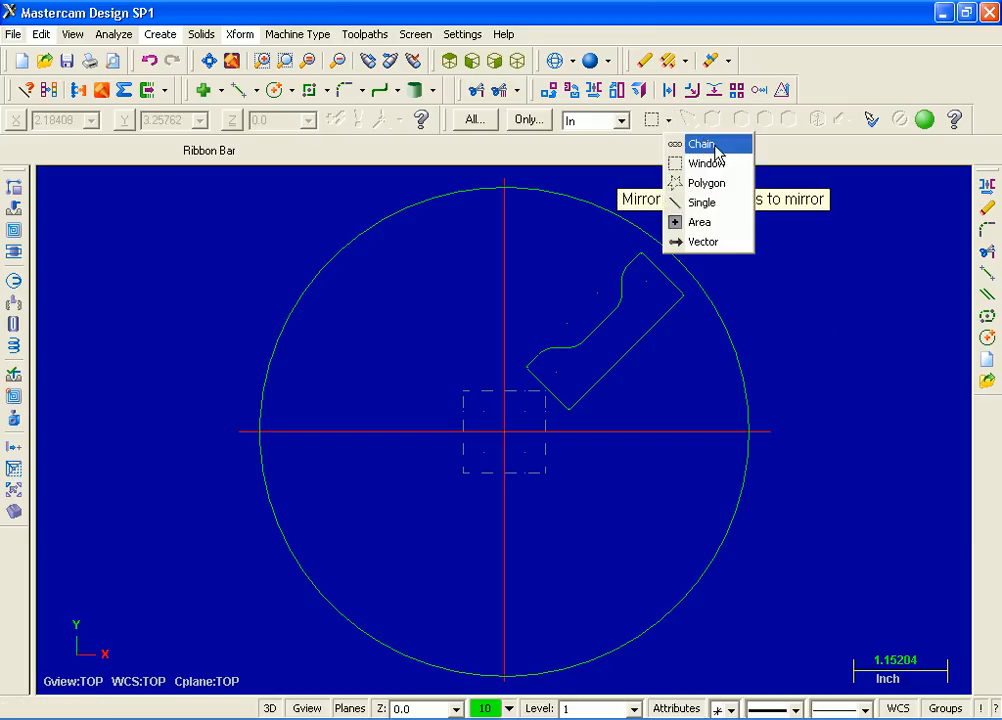
left_click(703, 145)
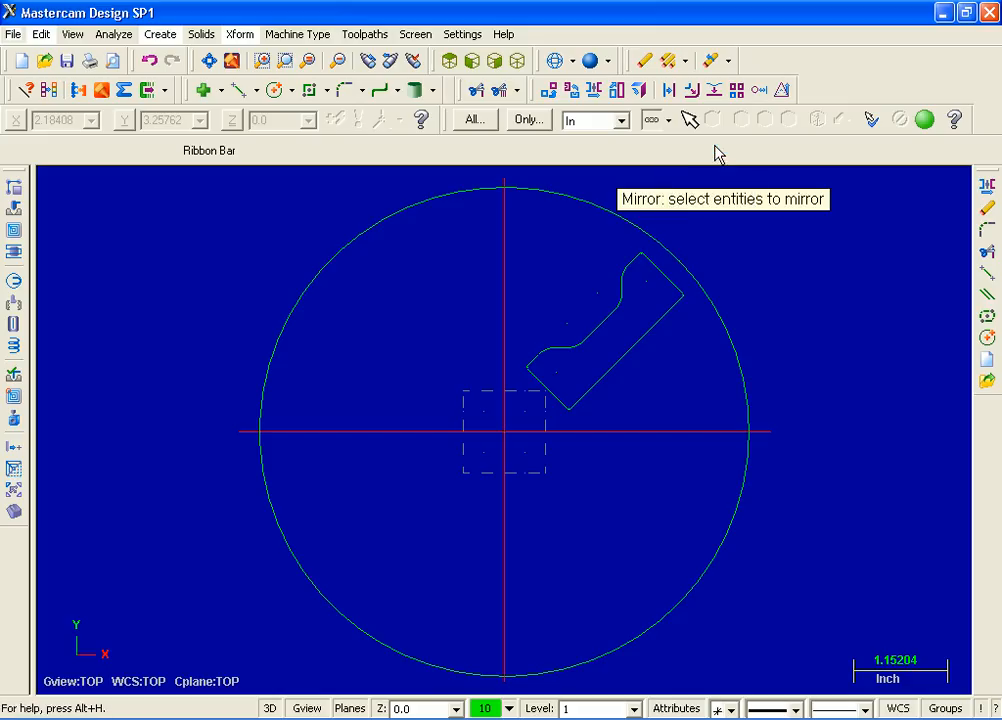
left_click(659, 265)
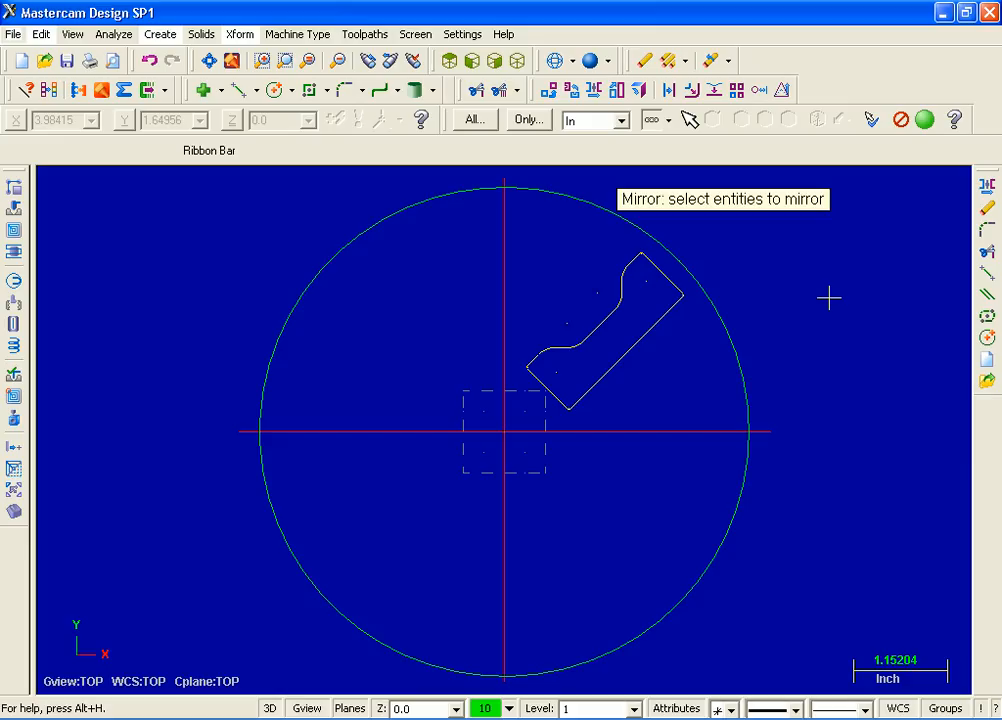
left_click(927, 120)
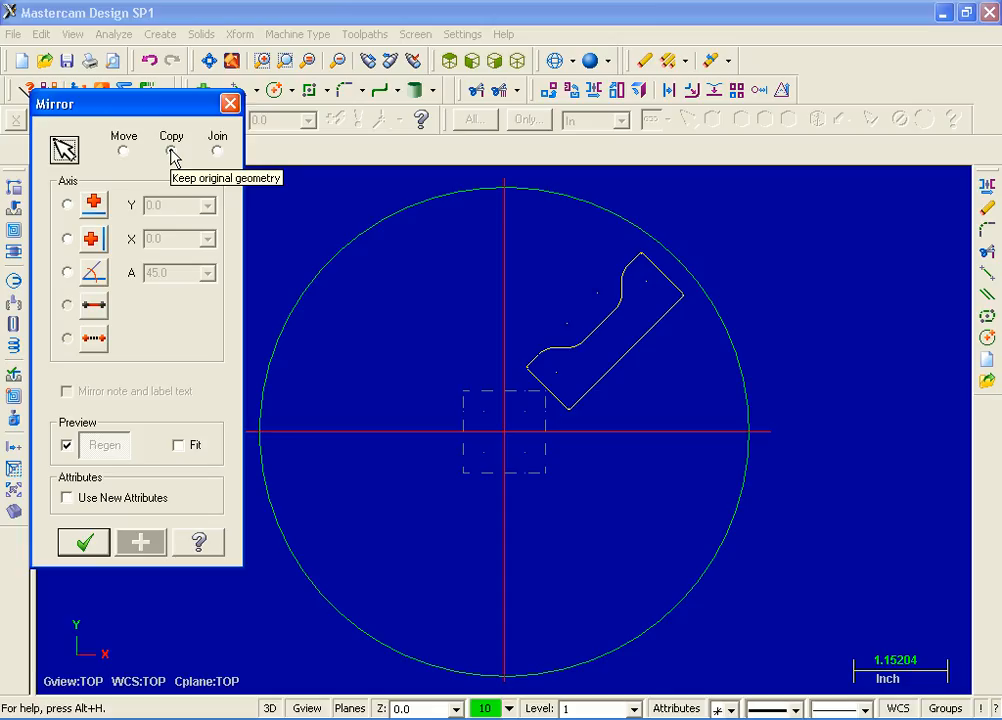
left_click(68, 239)
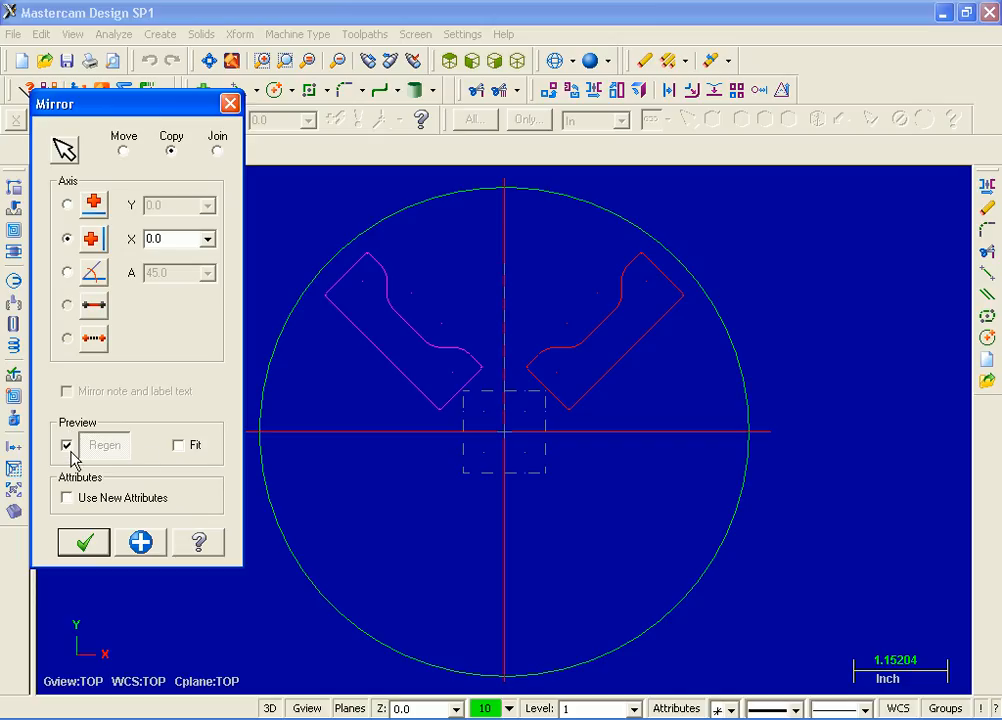
left_click(178, 445)
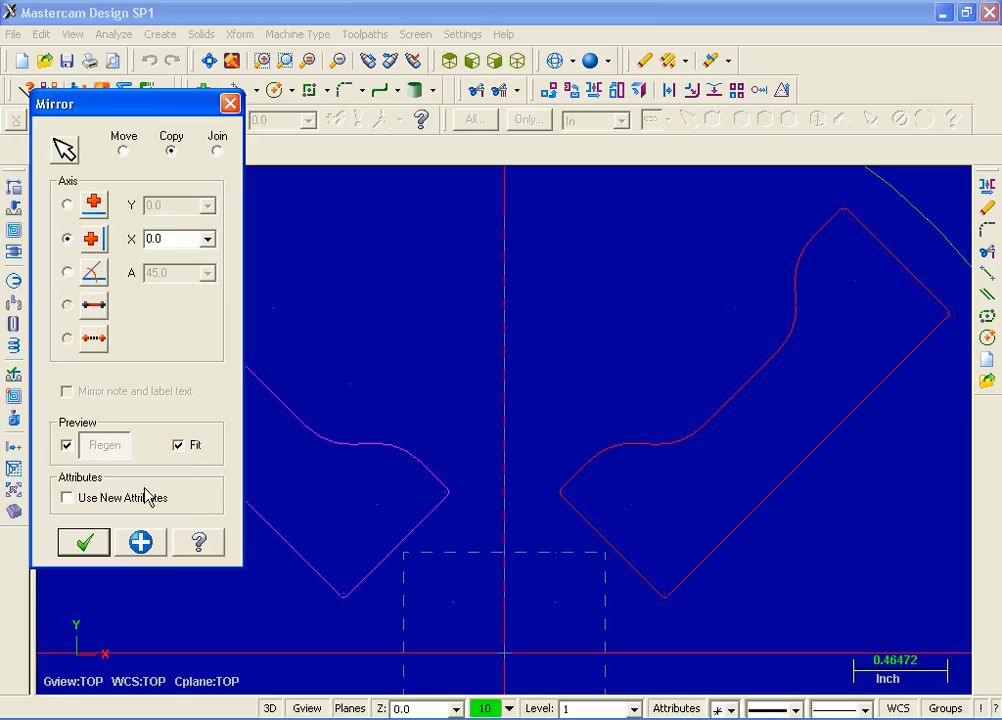
left_click(83, 543)
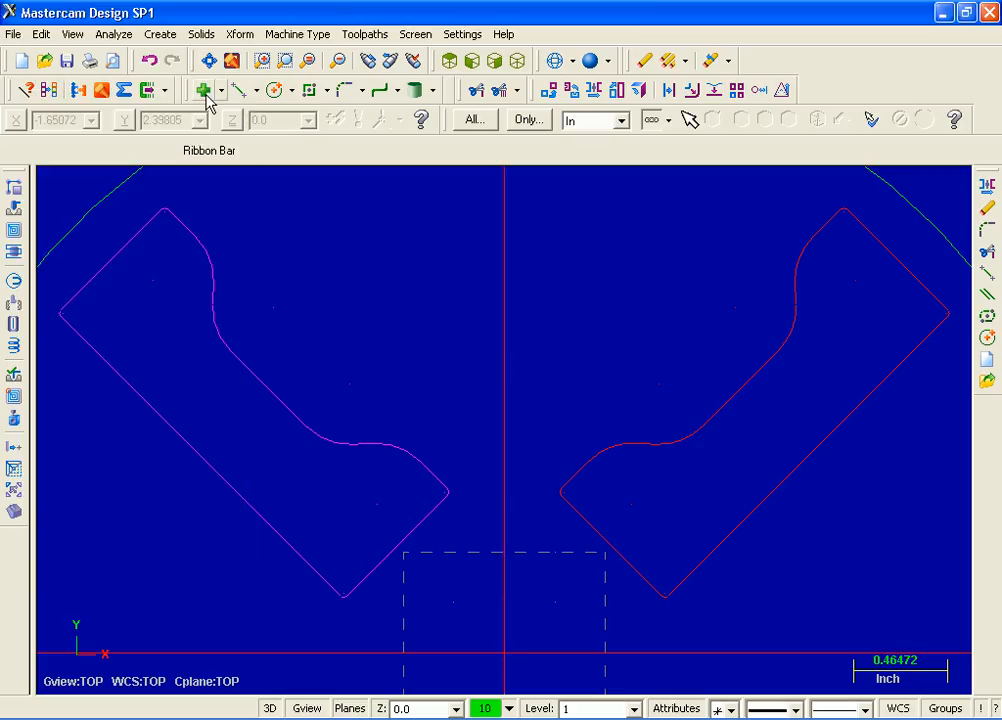
Rotate the mirrored pocket about the origin as 2 copies with 90 degrees between them, and clear the transform colors
left_click(218, 61)
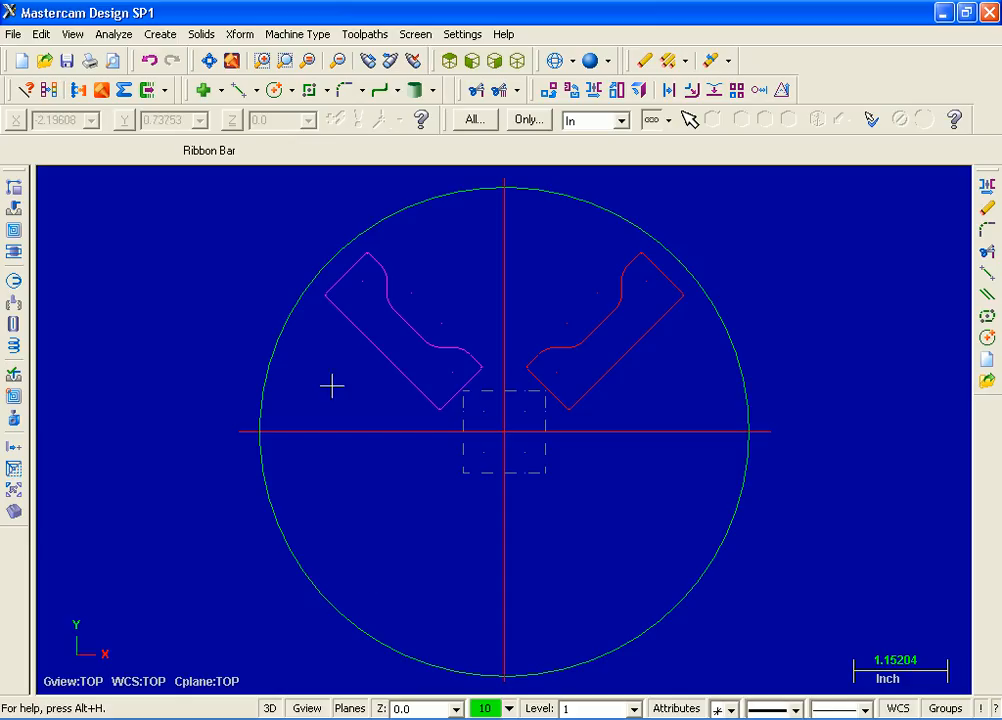
left_click(238, 36)
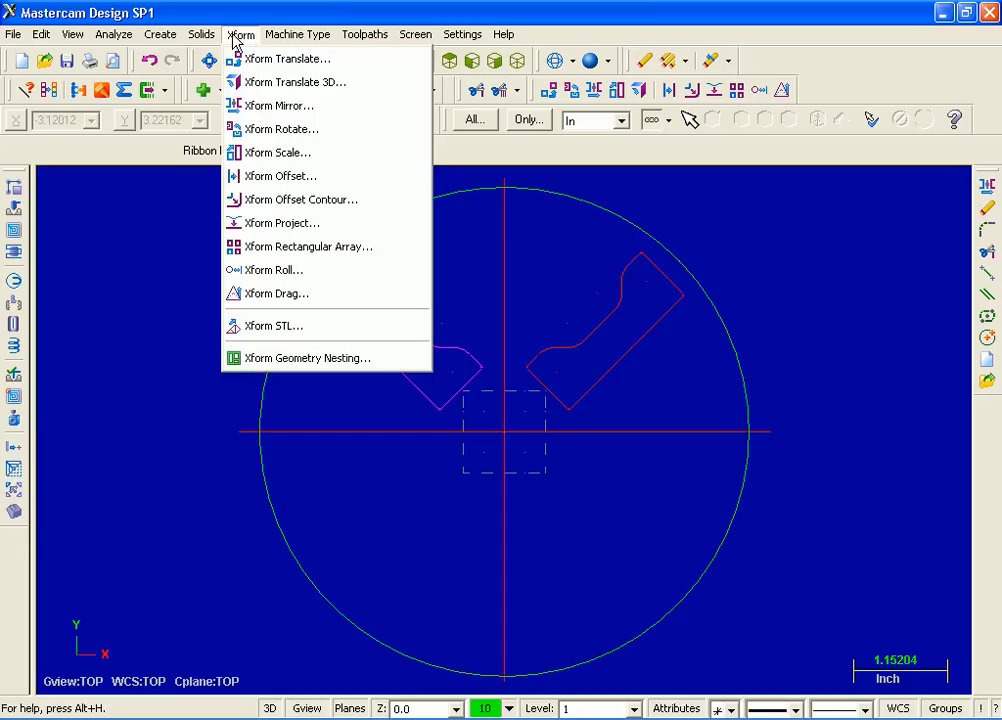
left_click(308, 134)
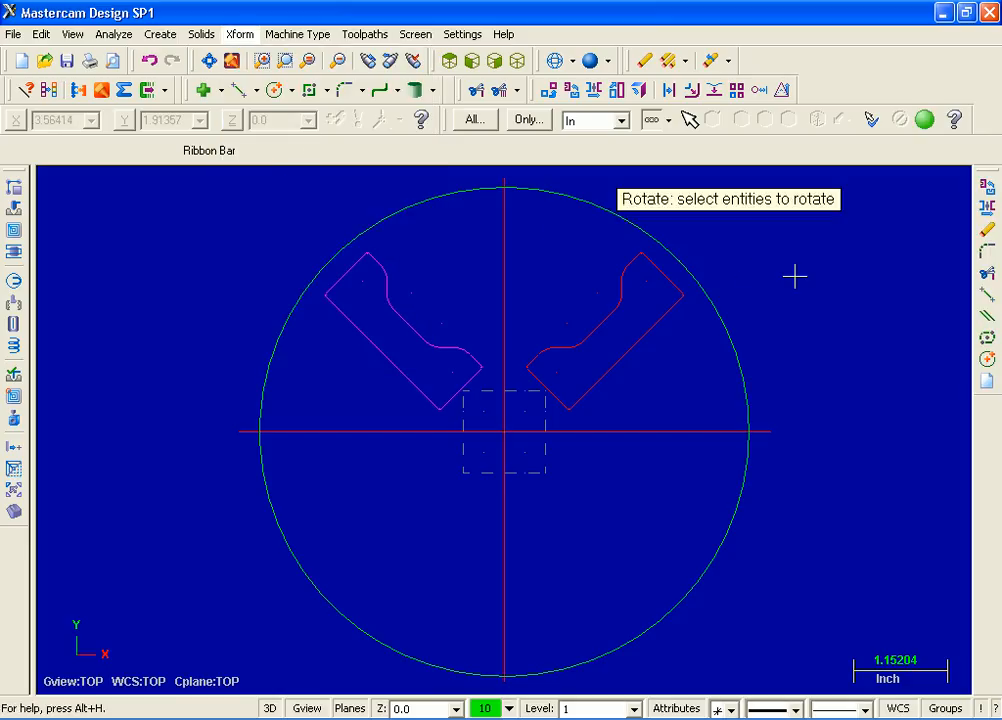
left_click(474, 119)
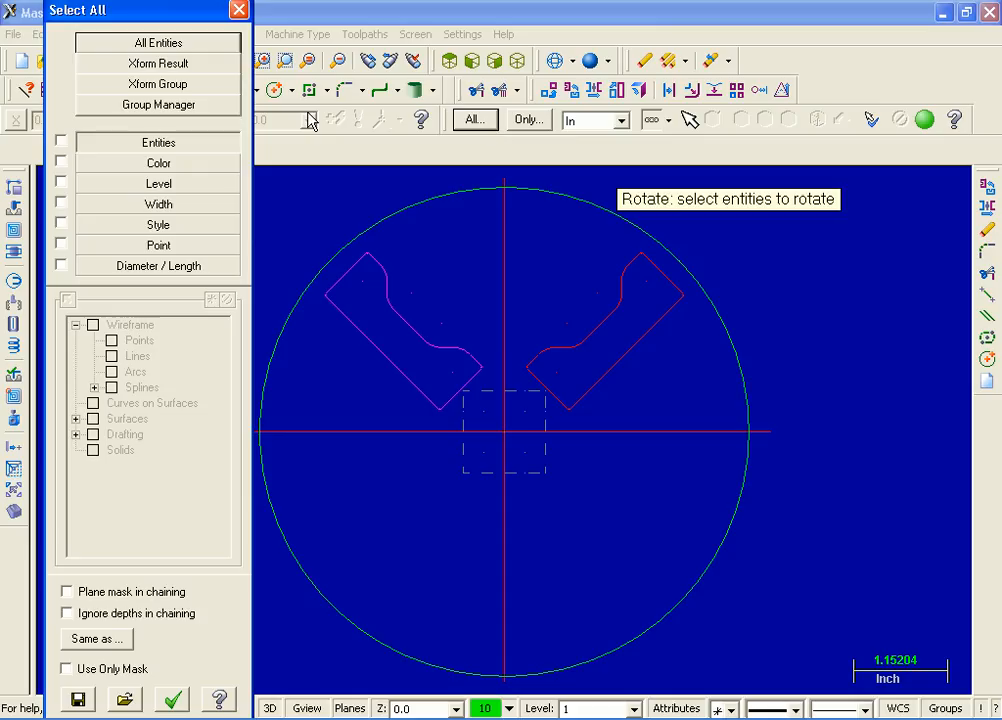
left_click(195, 72)
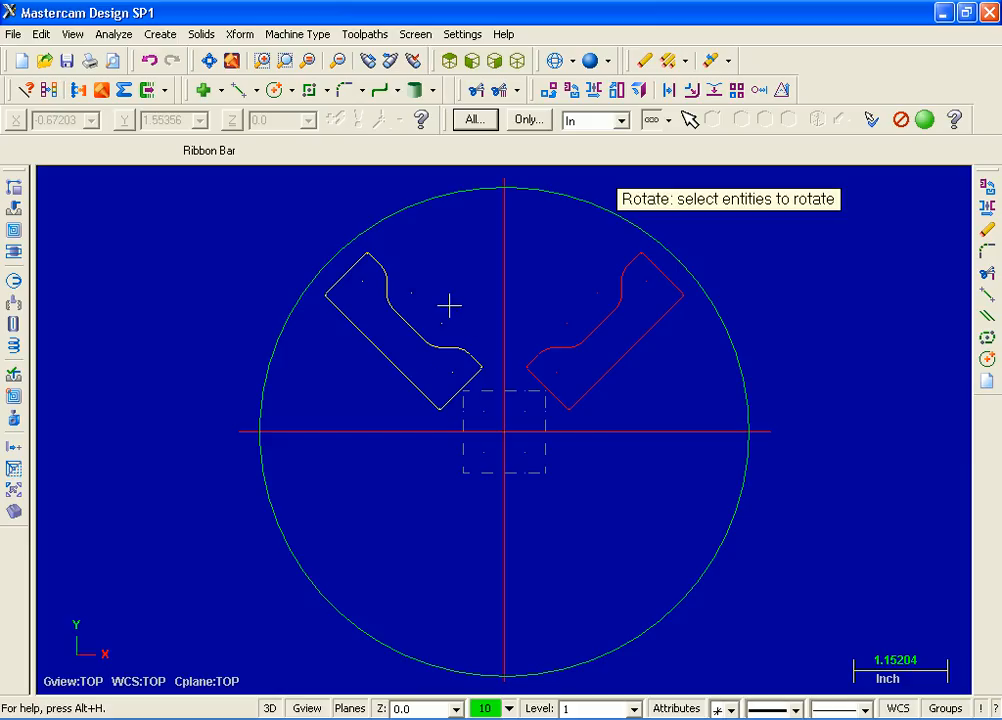
left_click(926, 122)
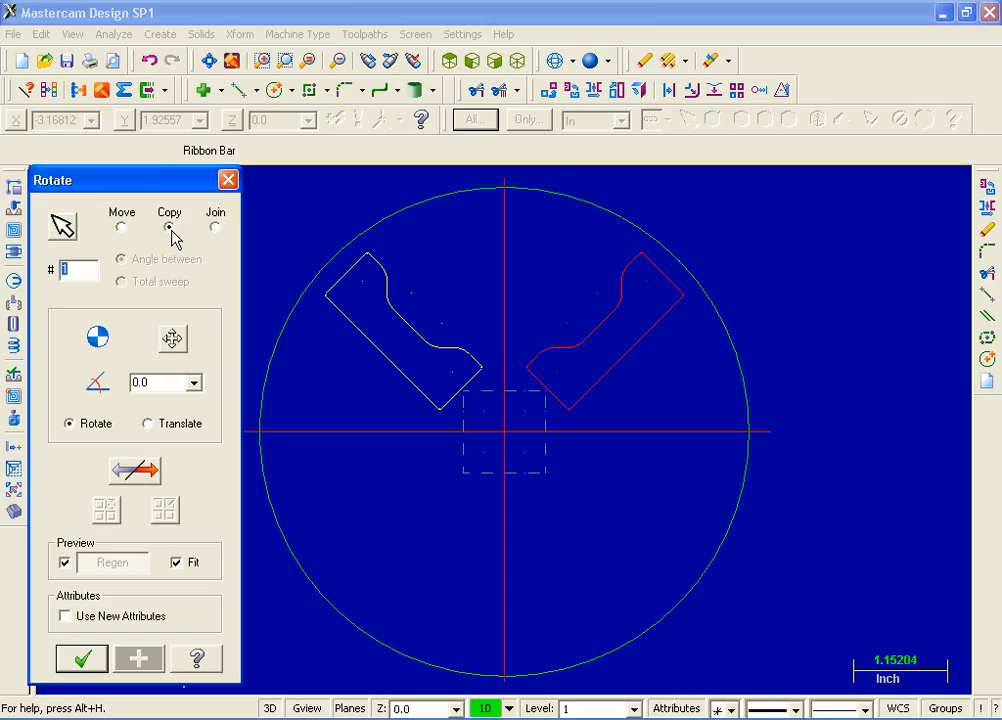
left_click(73, 269)
left_click_drag(74, 270, 50, 270)
type("2")
left_click(176, 383)
left_click_drag(176, 383, 107, 378)
type("90")
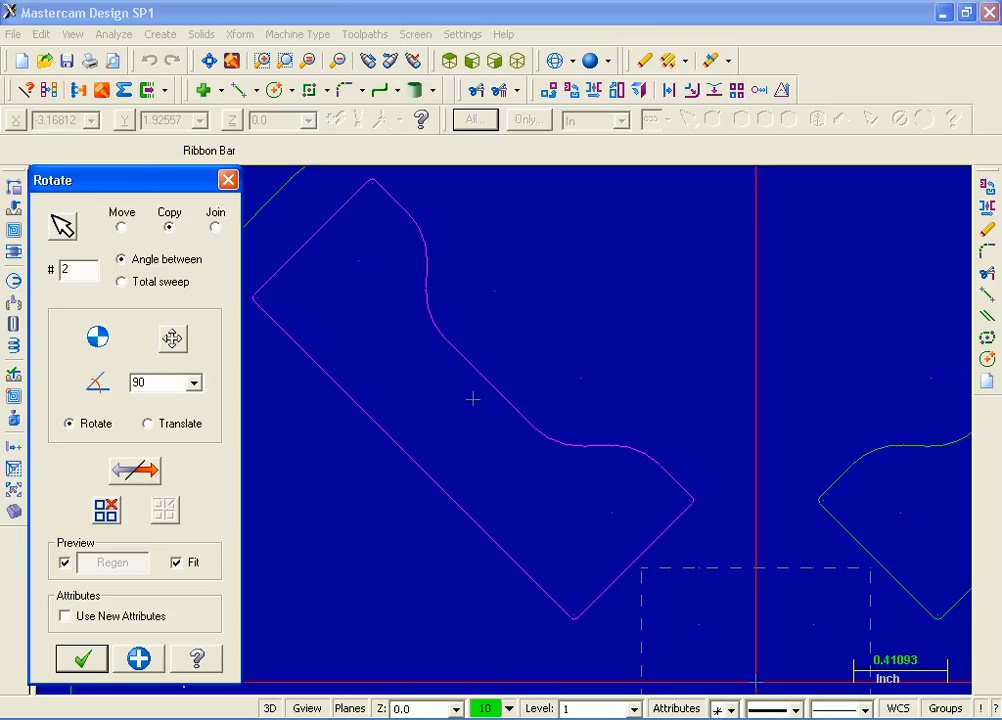
key("Return")
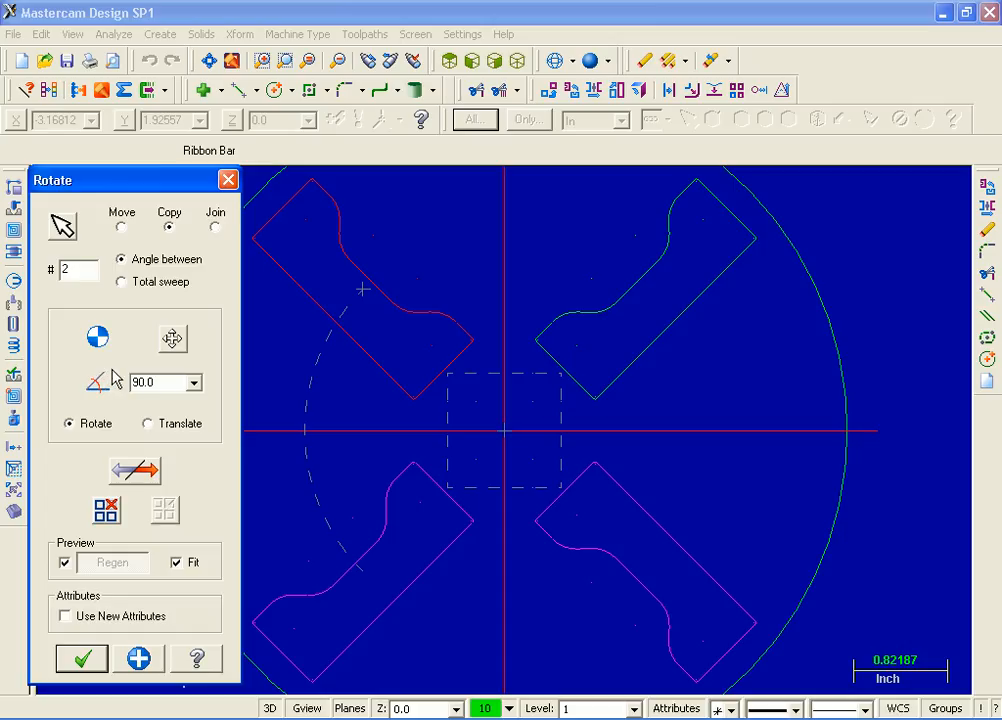
left_click(86, 659)
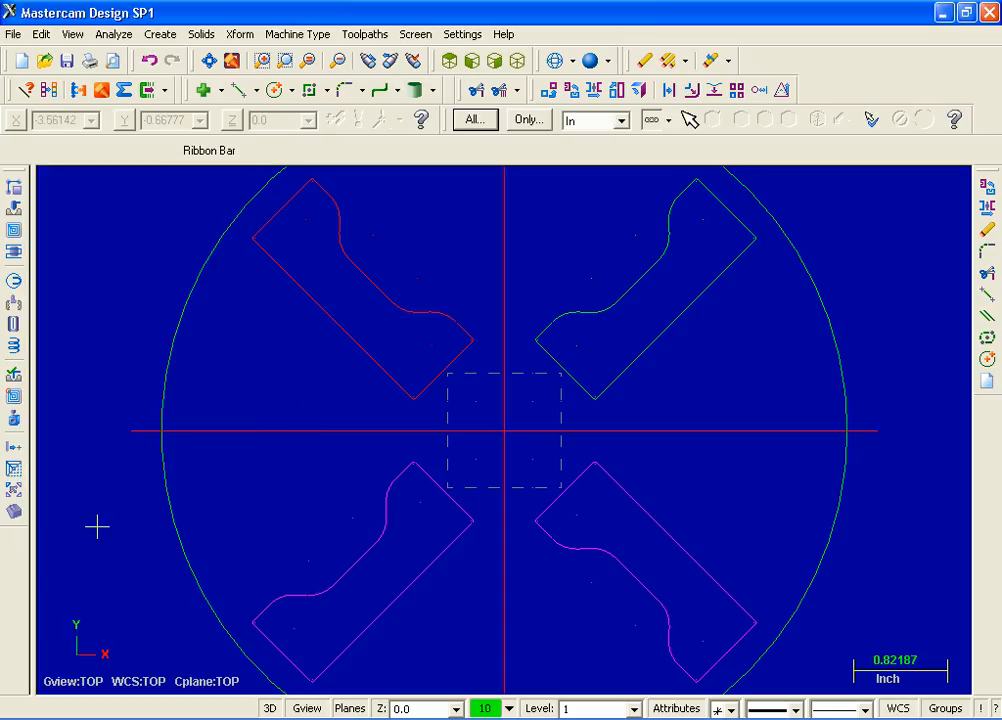
left_click(48, 92)
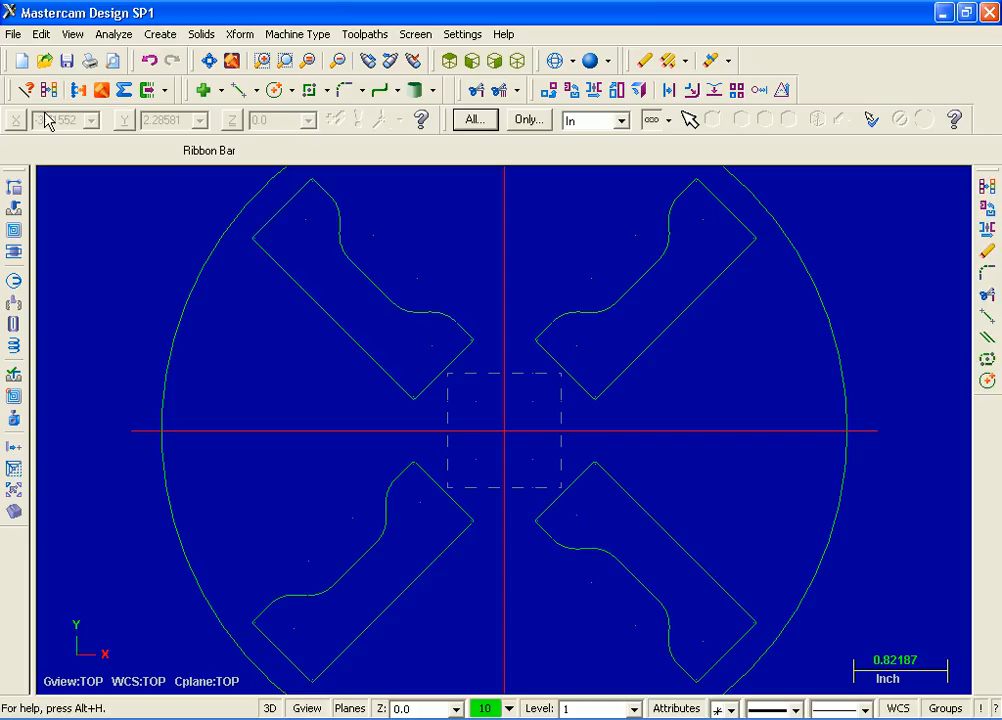
Open the Save As dialog for the finished part geometry
left_click(209, 61)
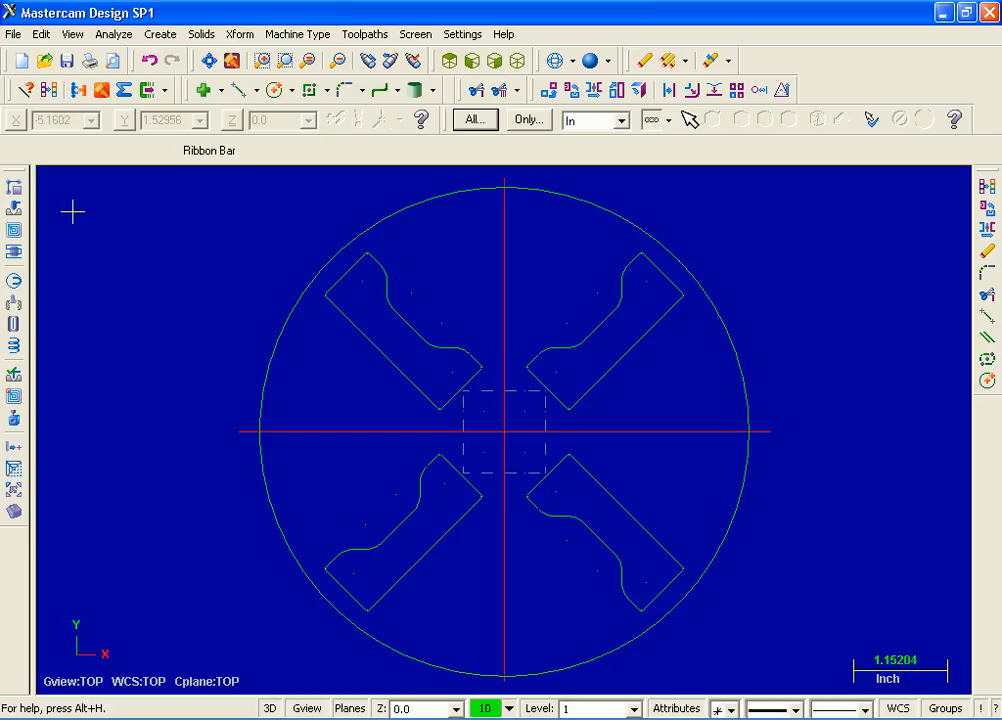
left_click(14, 34)
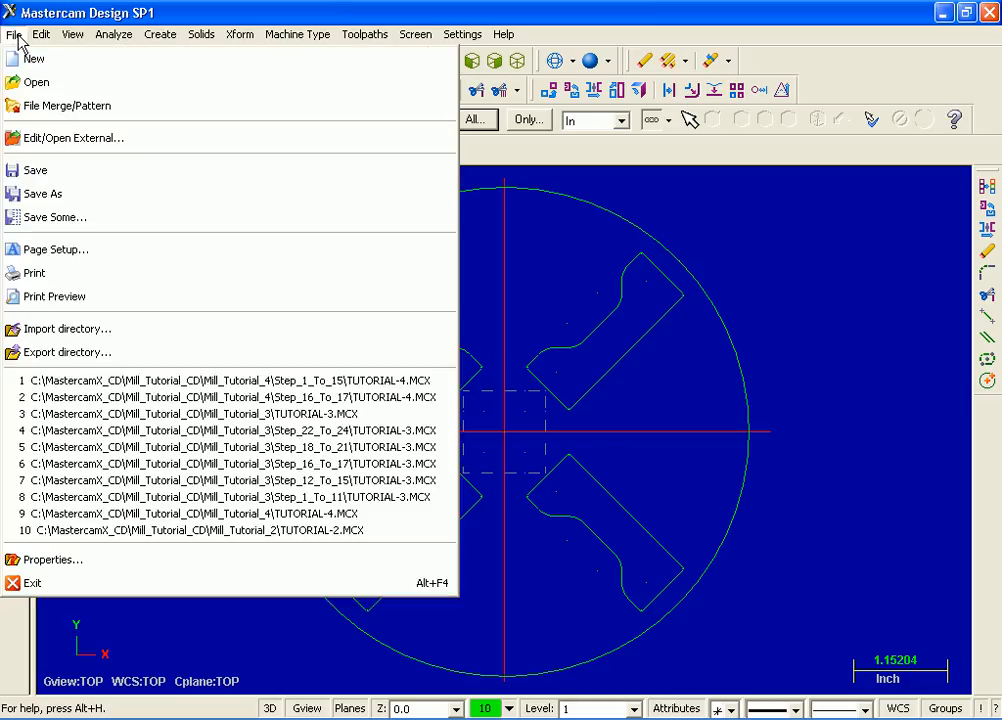
left_click(78, 195)
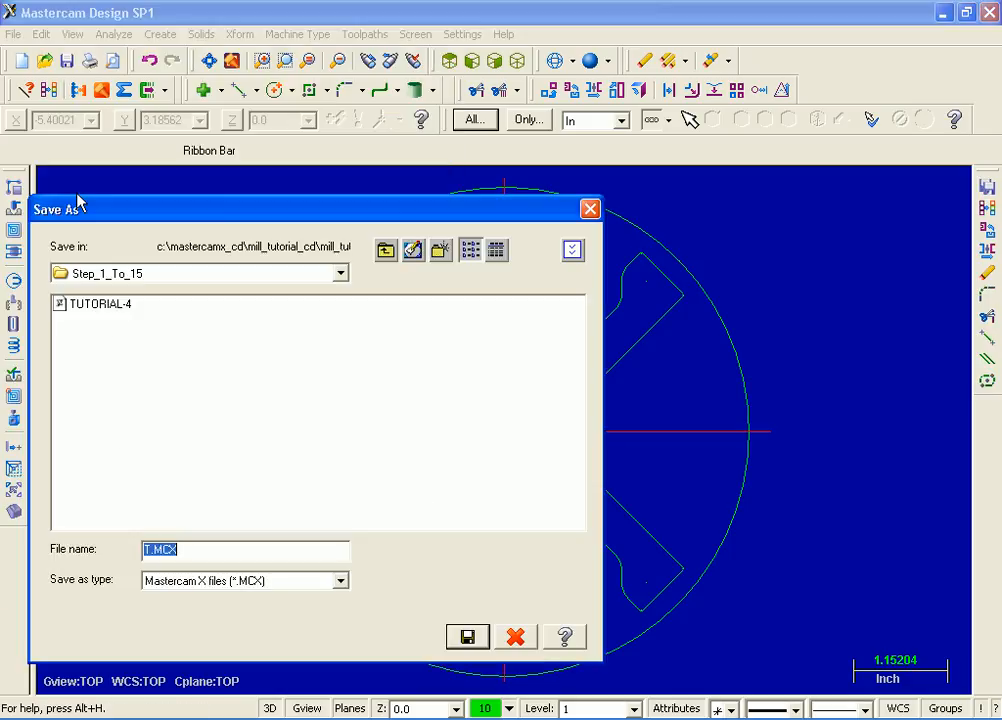